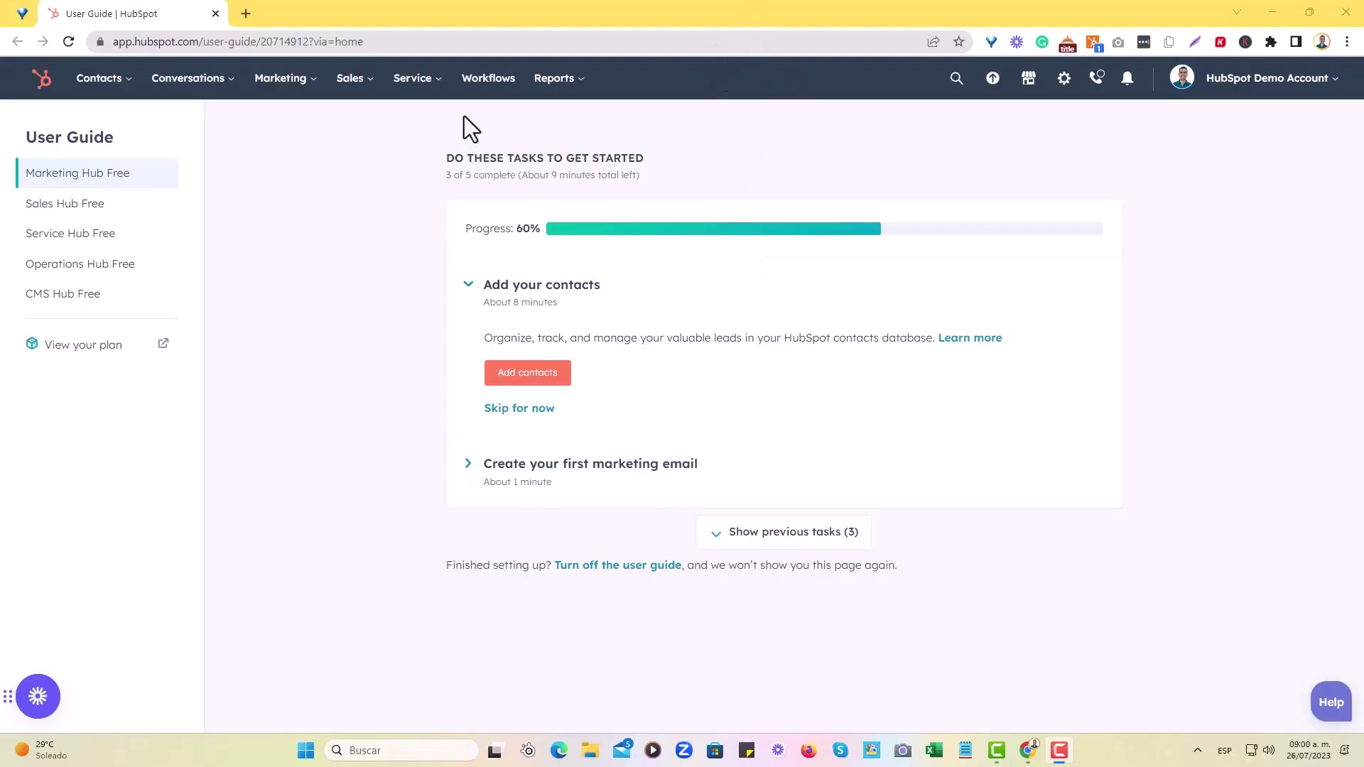
From Service > Feedback Surveys, create a survey using the Customer loyalty (NPS) template.
left_click(414, 86)
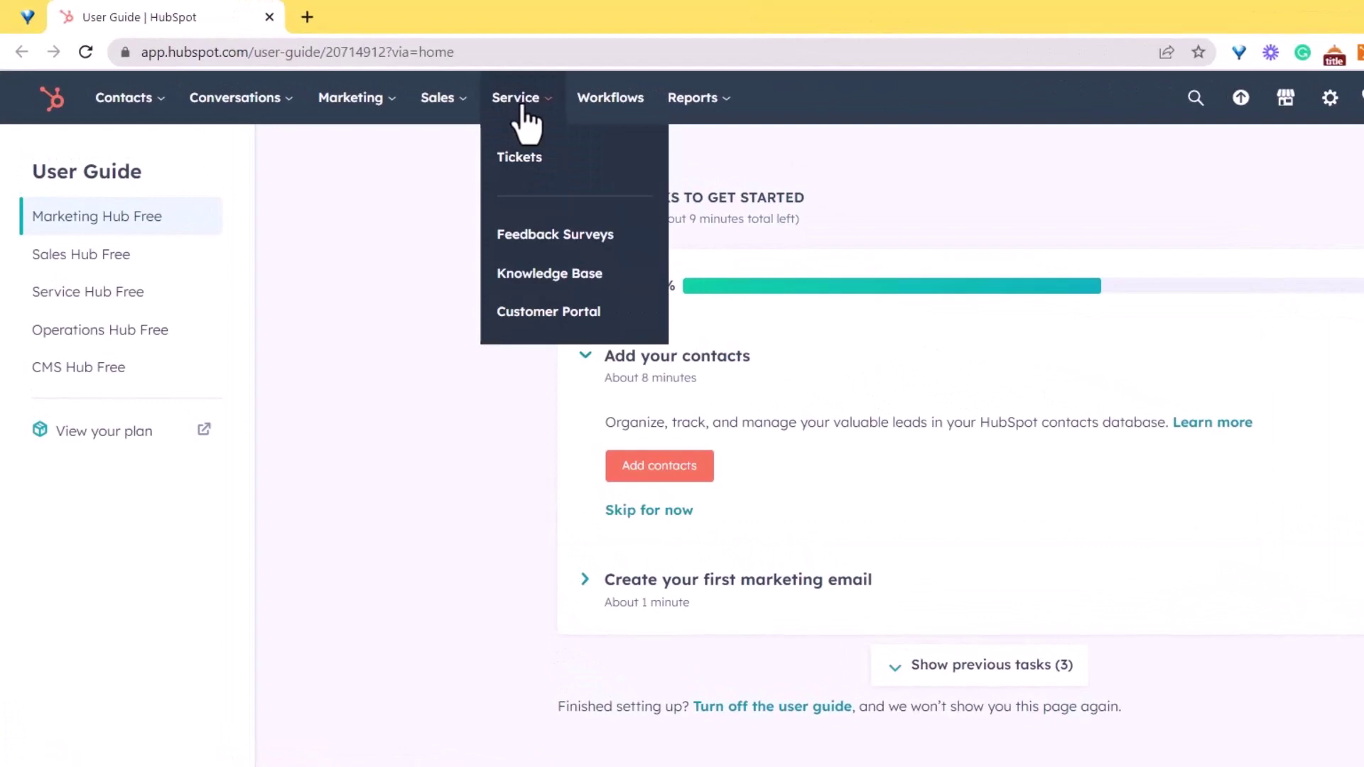
left_click(606, 245)
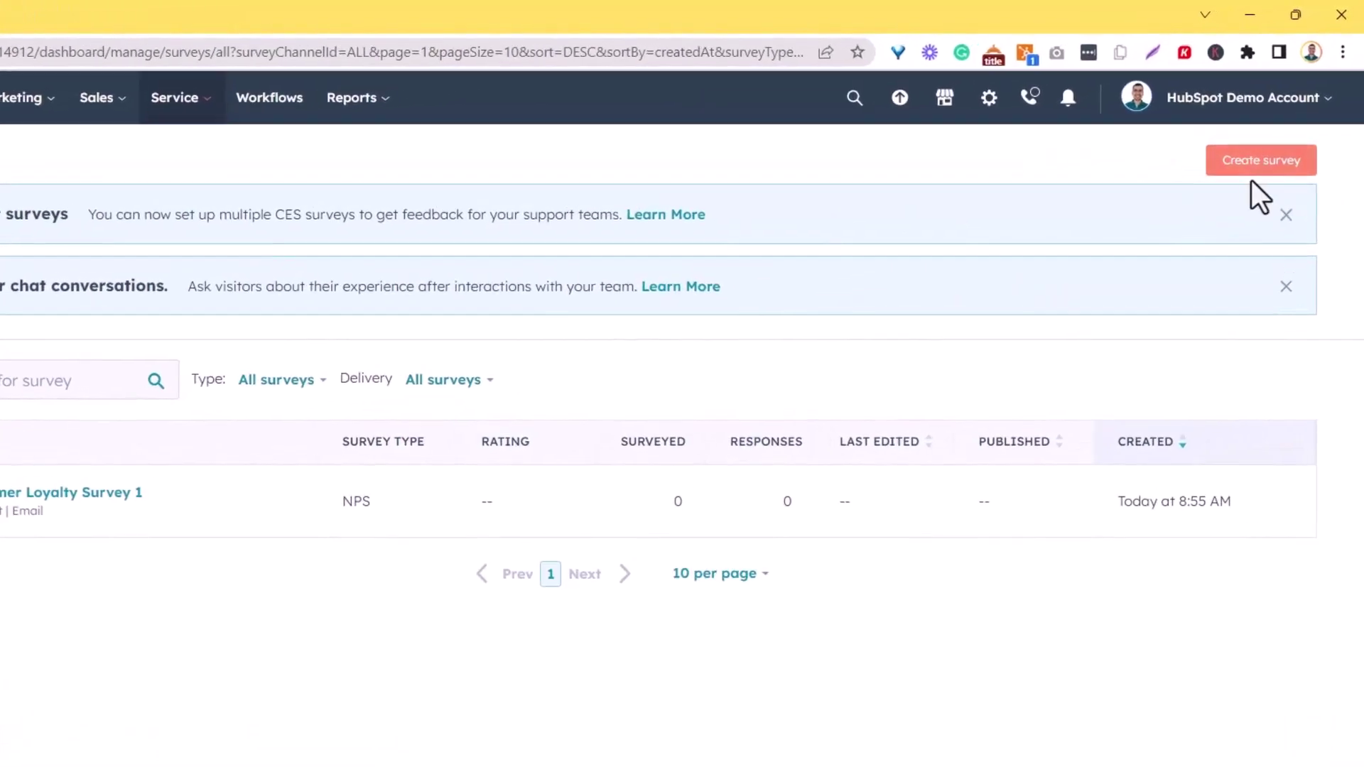
left_click(1232, 171)
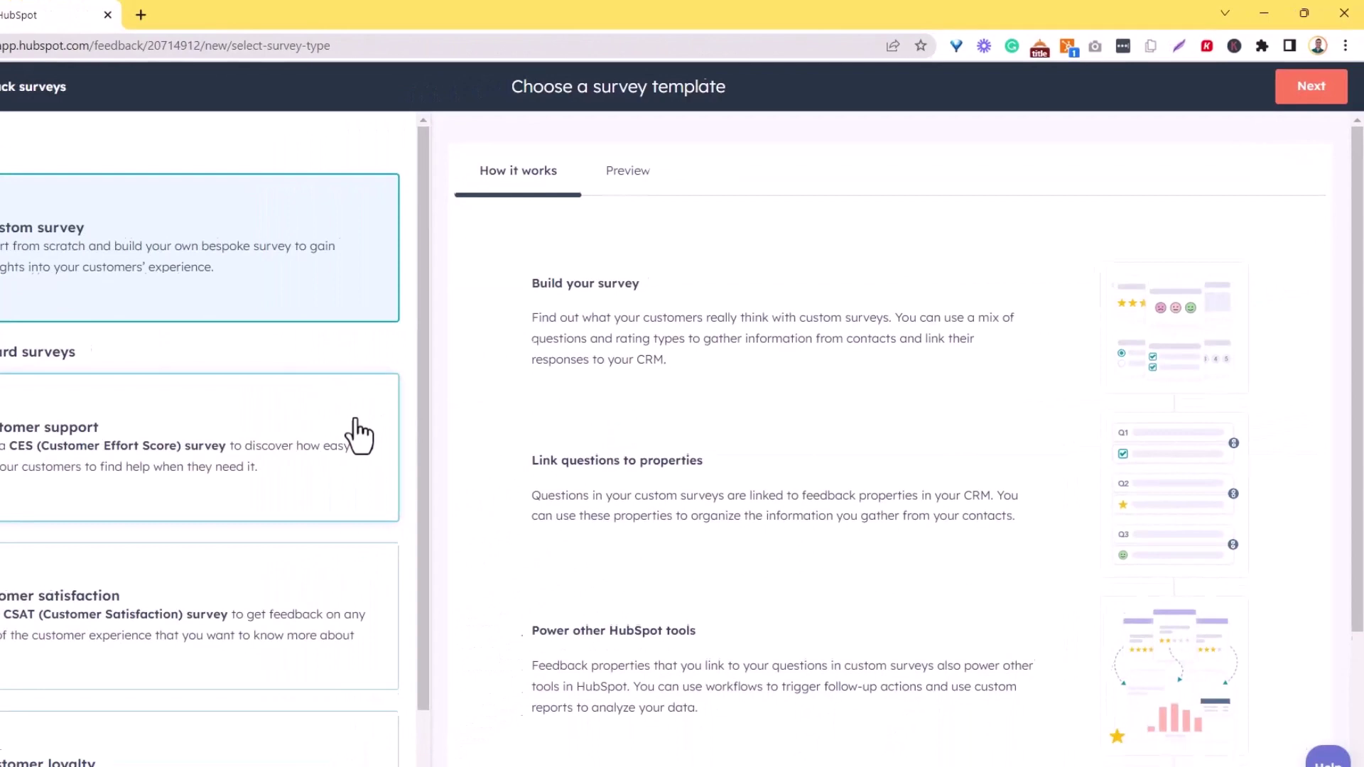
scroll(459, 341, "down", 2)
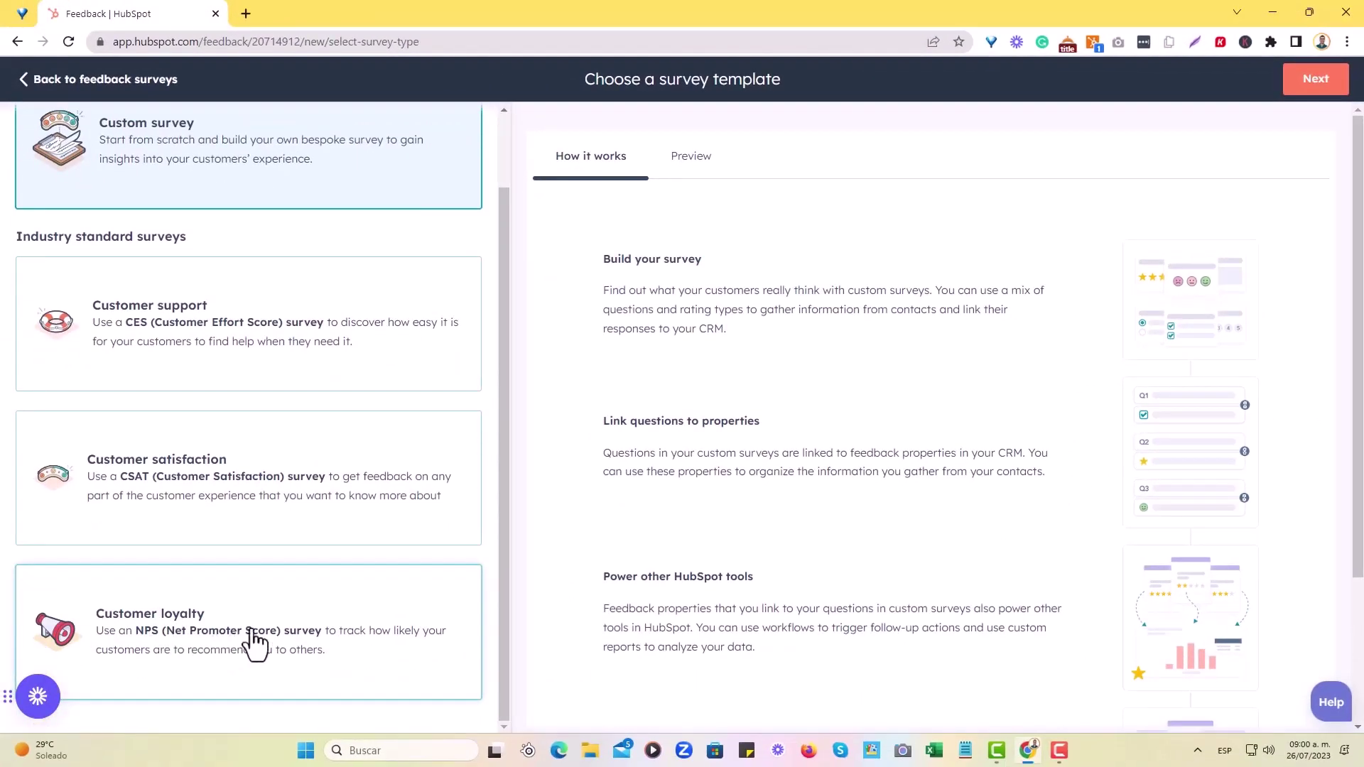
left_click(348, 636)
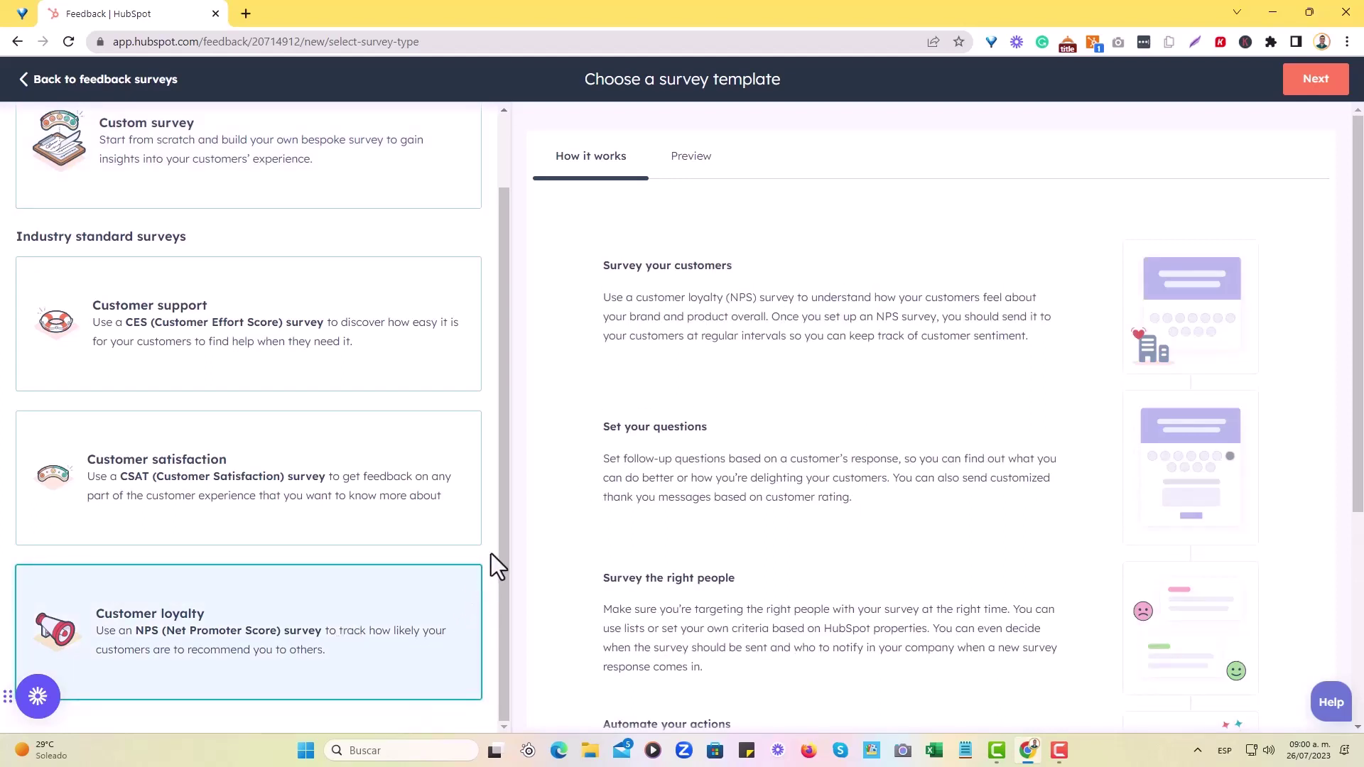
Choose Email delivery over Web page and create Customer Loyalty Survey 2.
left_click(1315, 82)
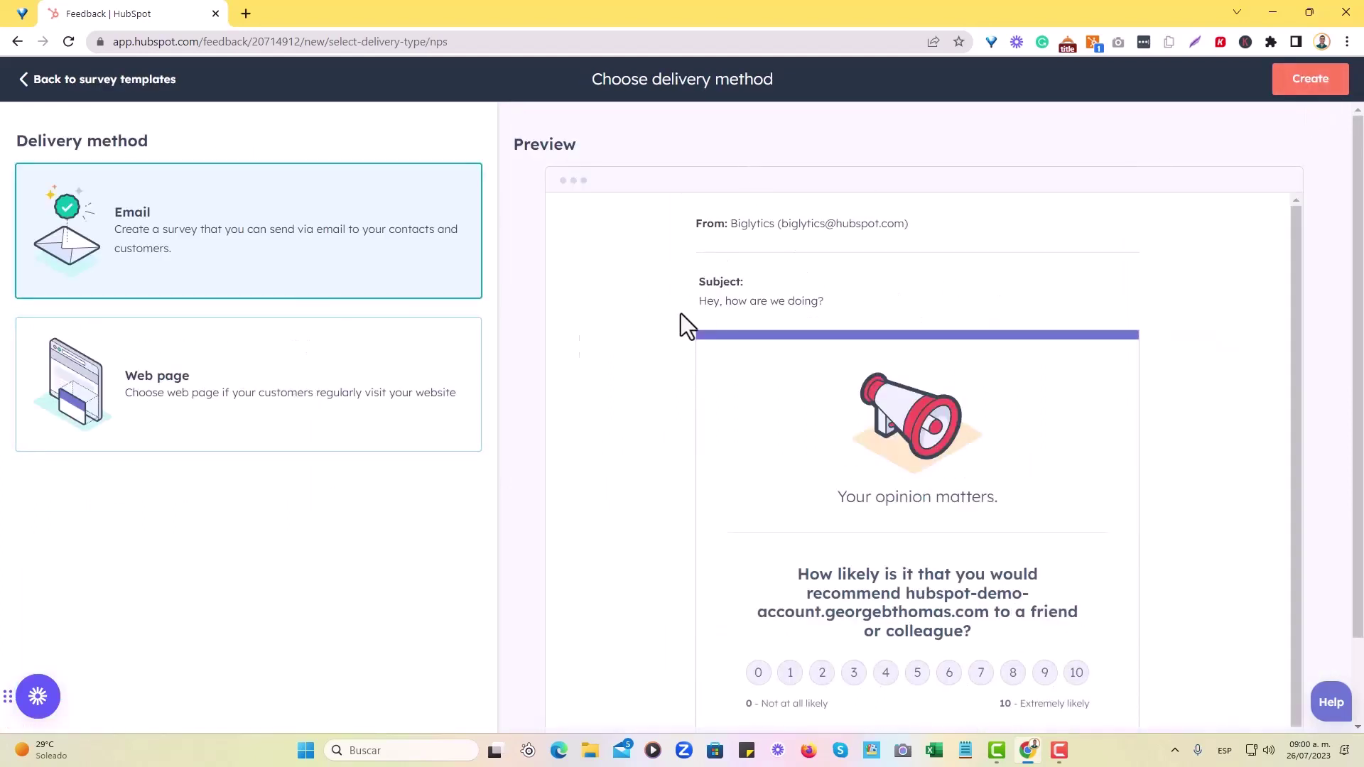
left_click(310, 383)
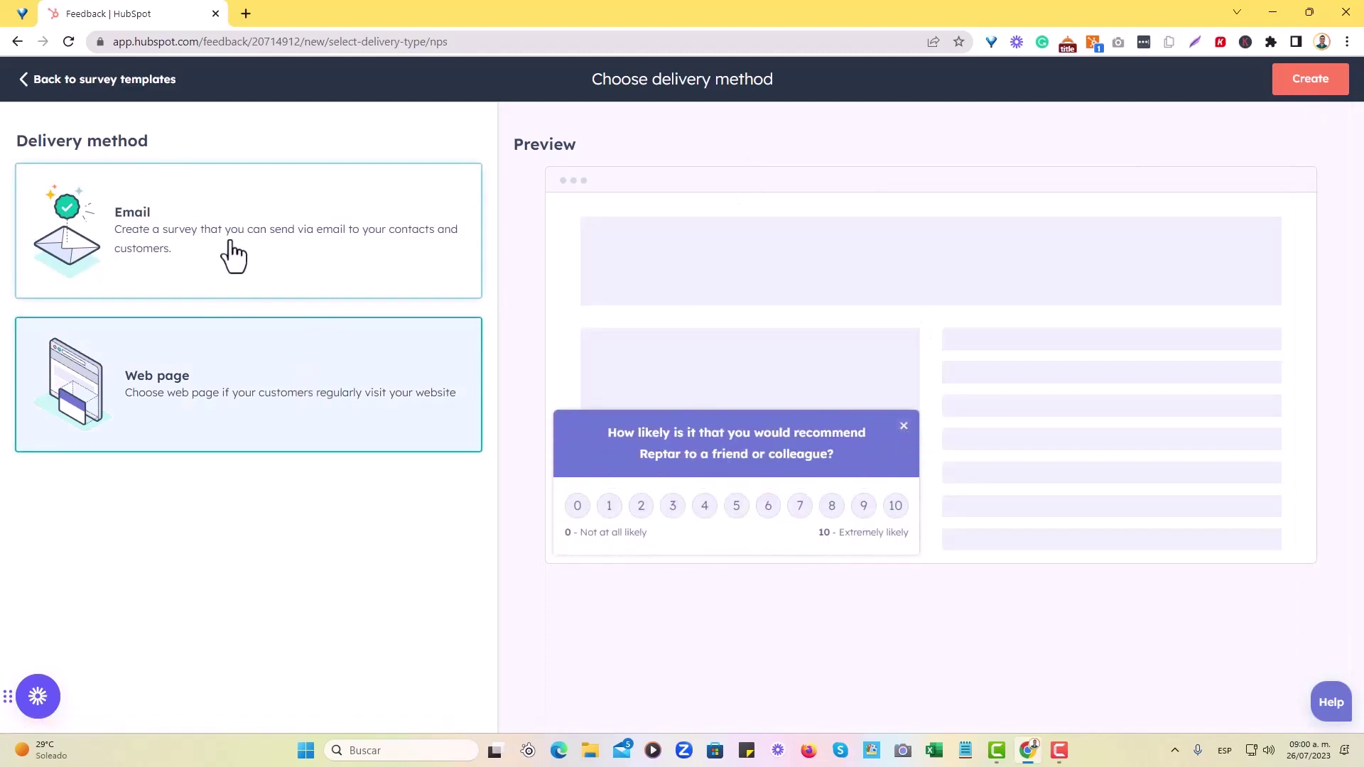
left_click(233, 256)
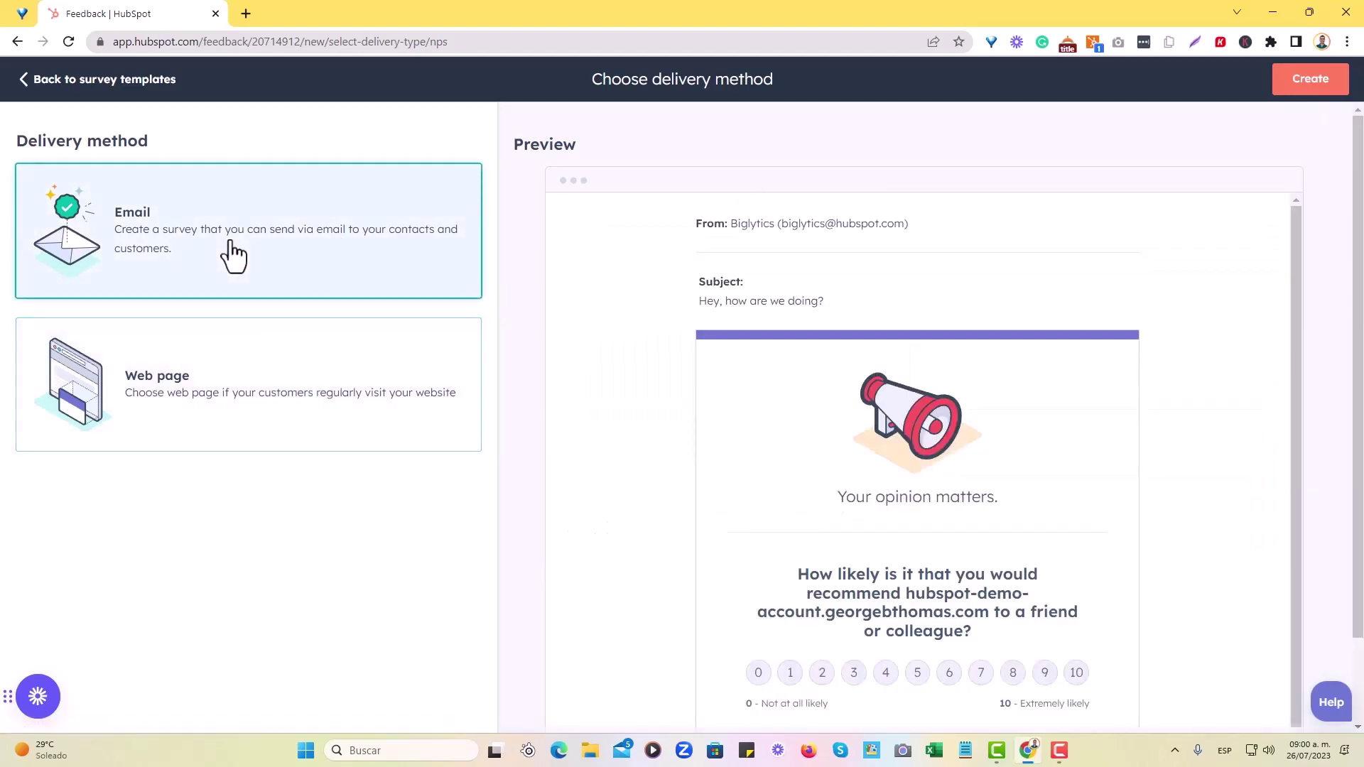
left_click(1294, 84)
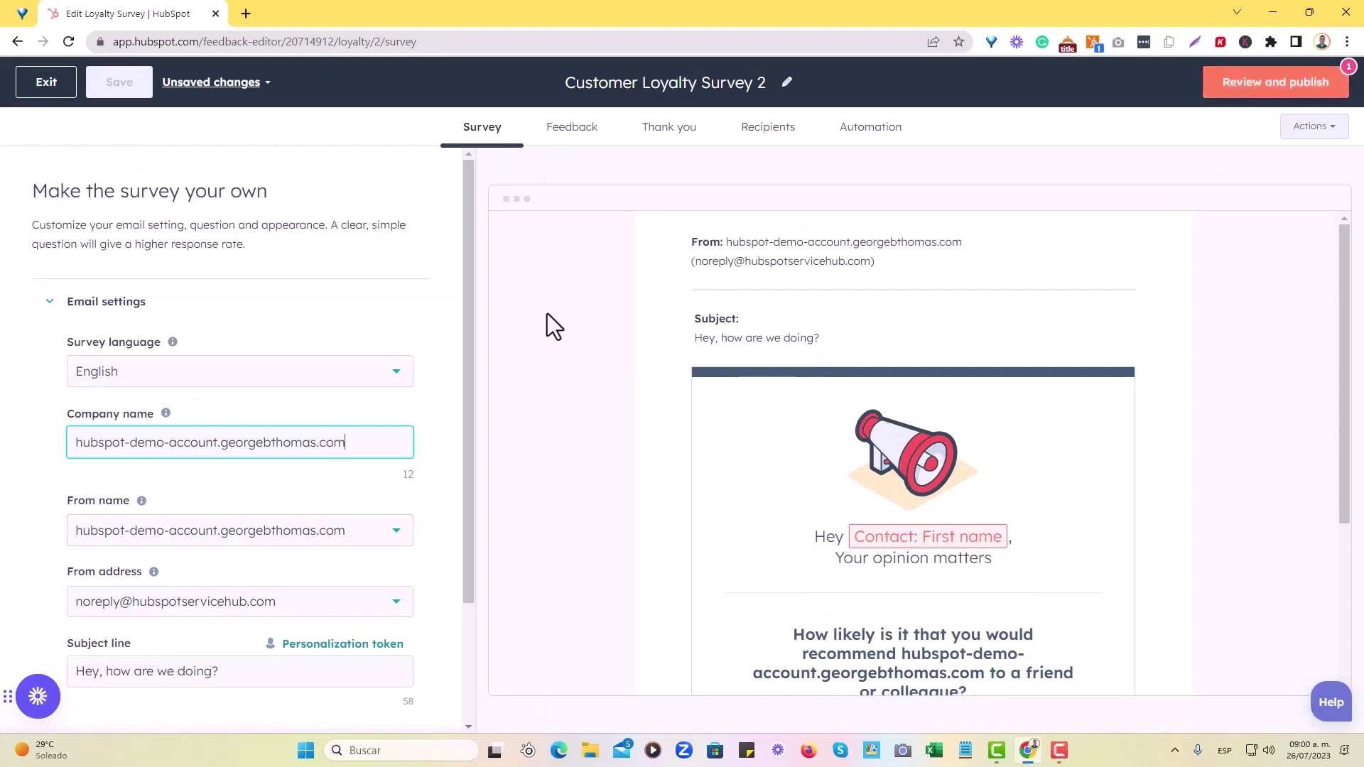
Replace the survey title 'Customer Loyalty Survey 2' with 'NPS Survey'.
left_click(785, 82)
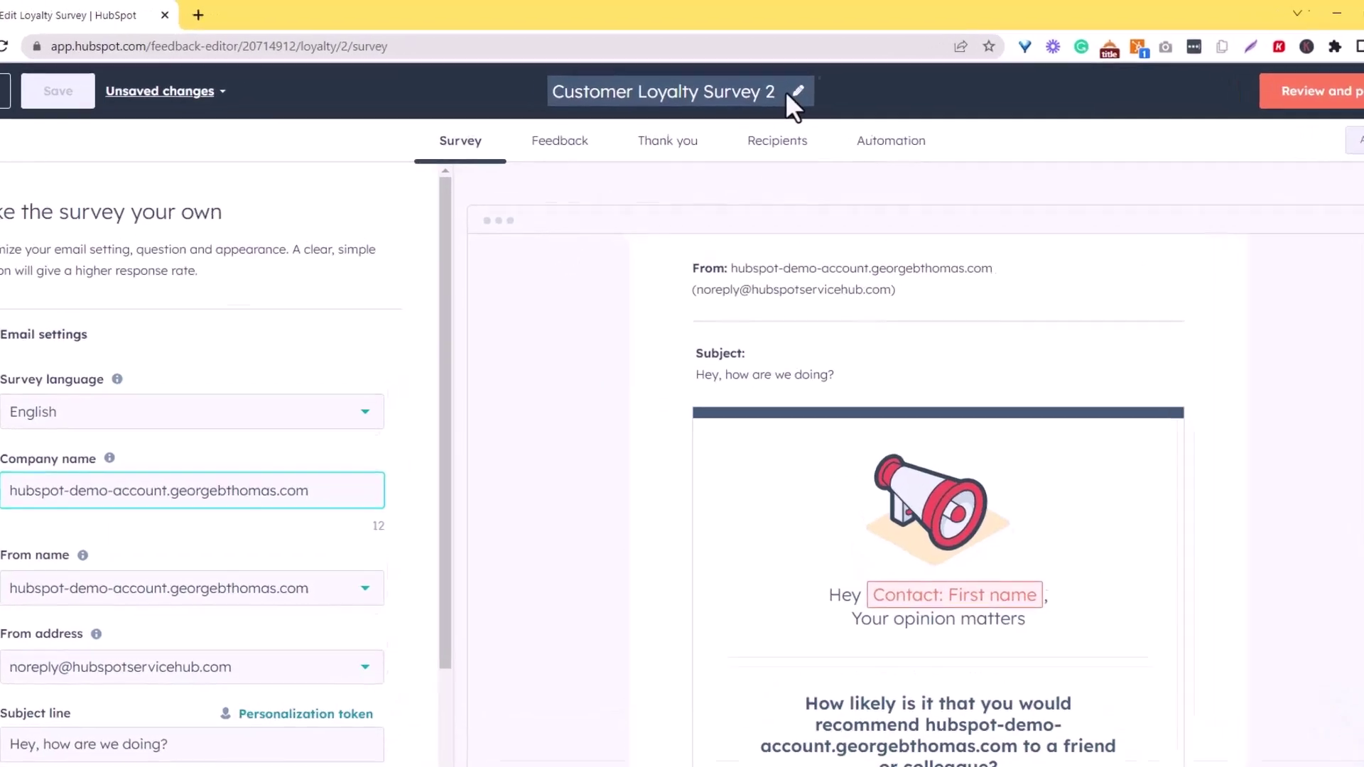
left_click_drag(787, 107, 497, 111)
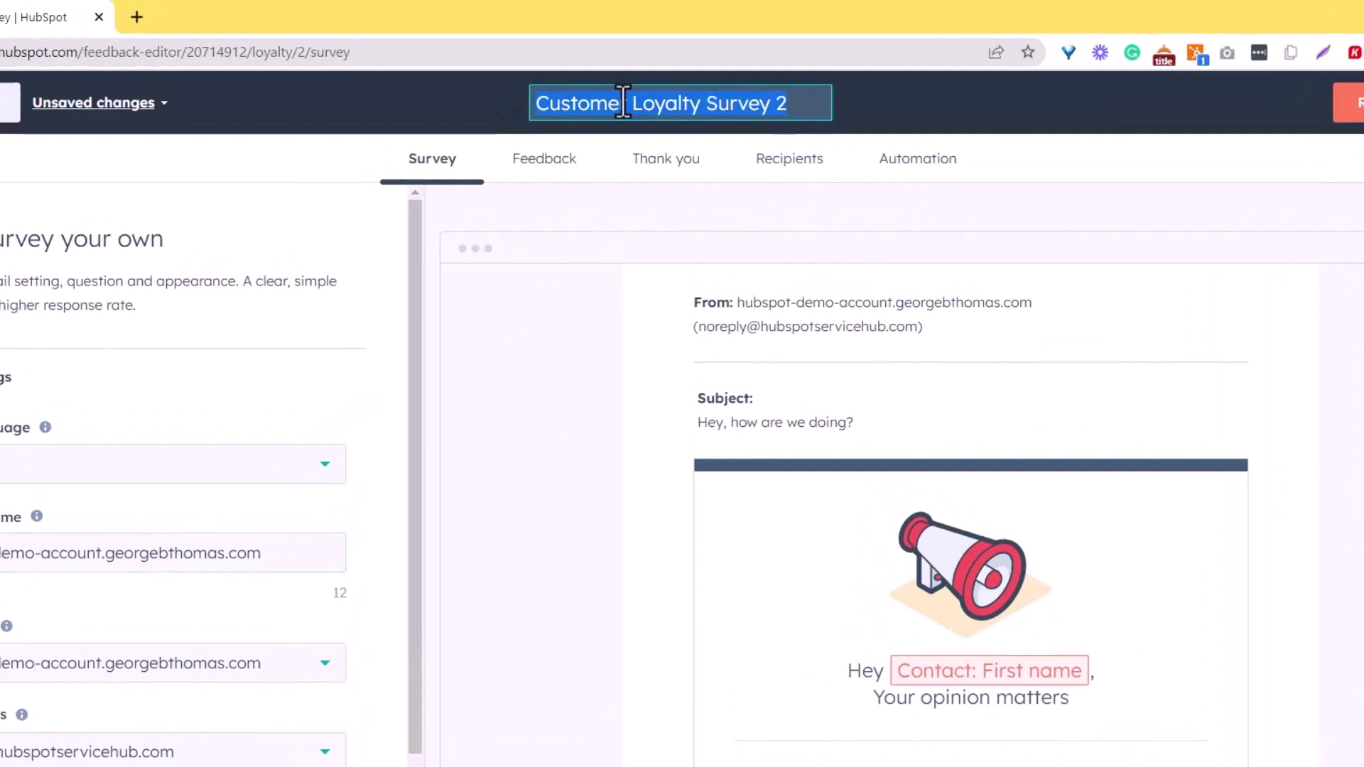
type("NP")
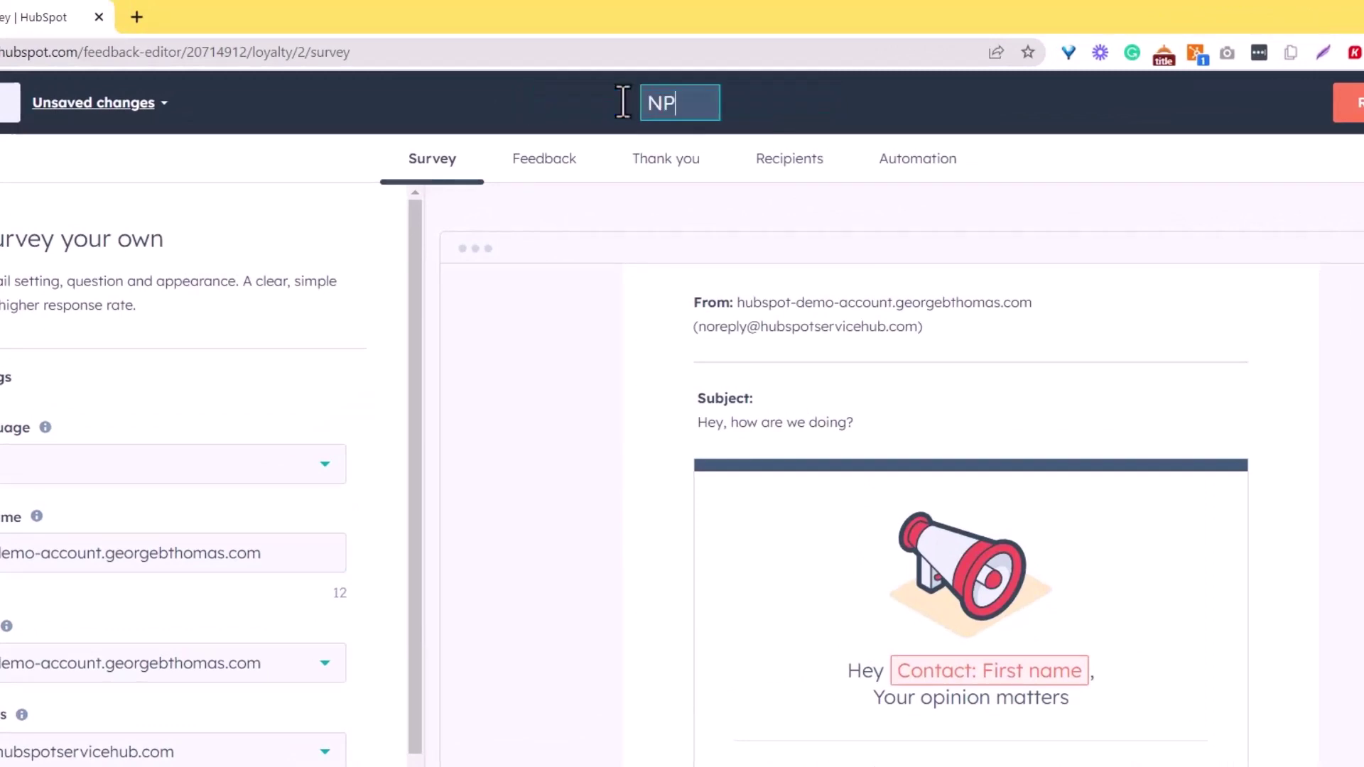
type("S Survey")
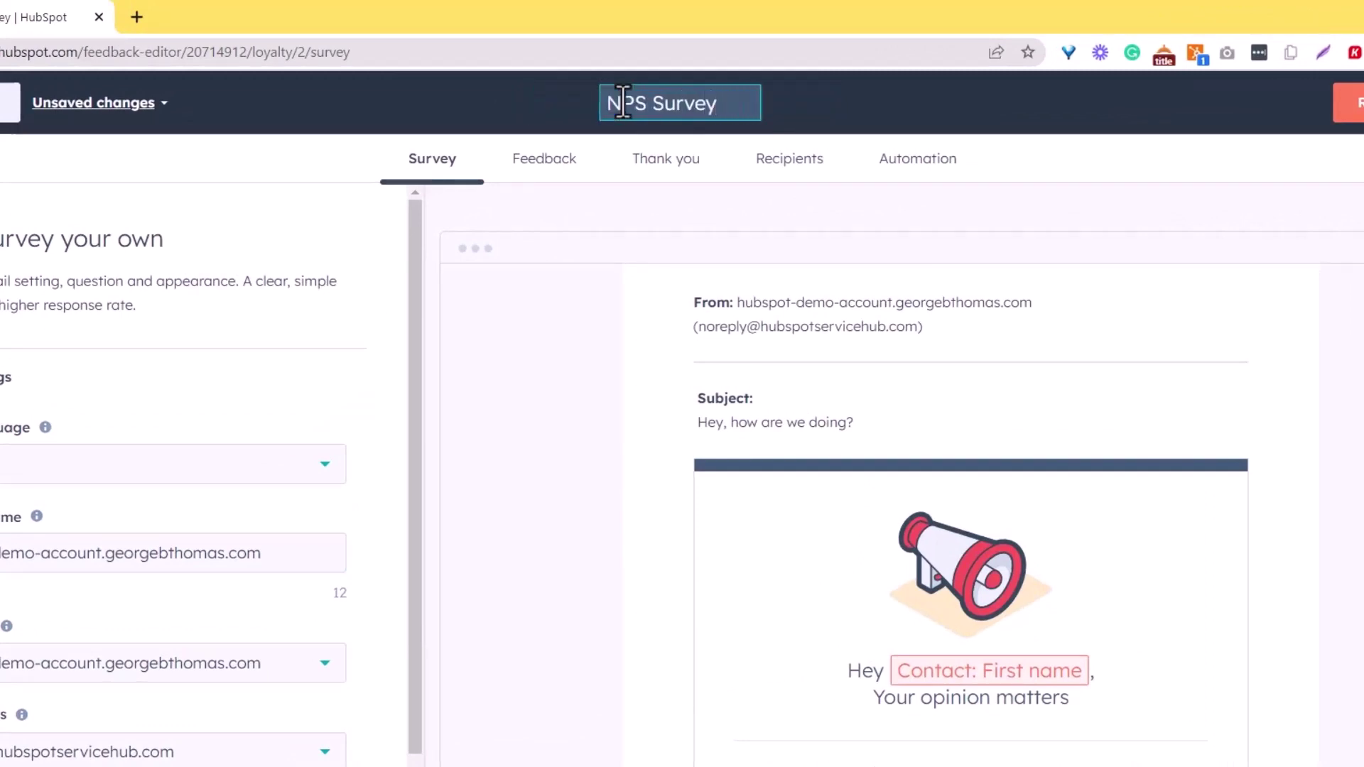
key("Return")
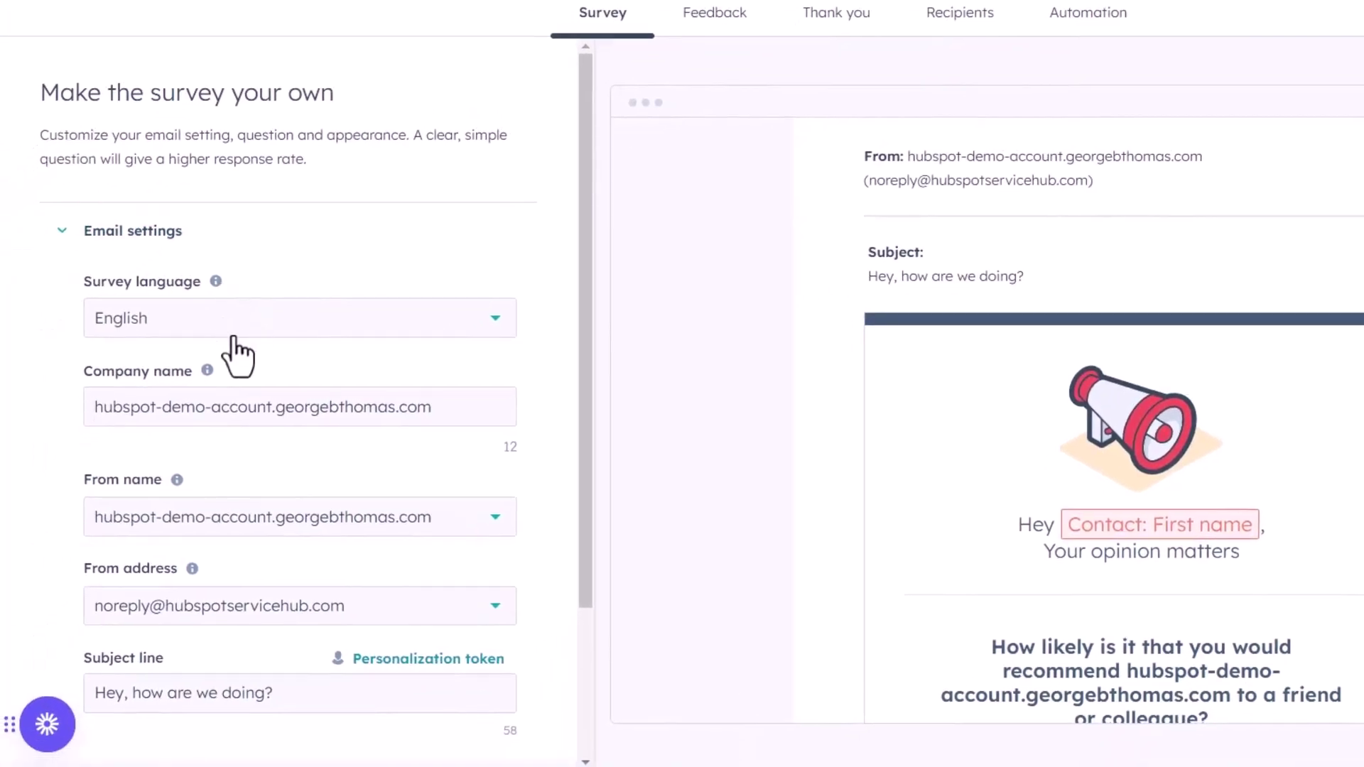
Replace the Company name field with the company's name.
left_click(444, 409)
left_click_drag(444, 410, 63, 382)
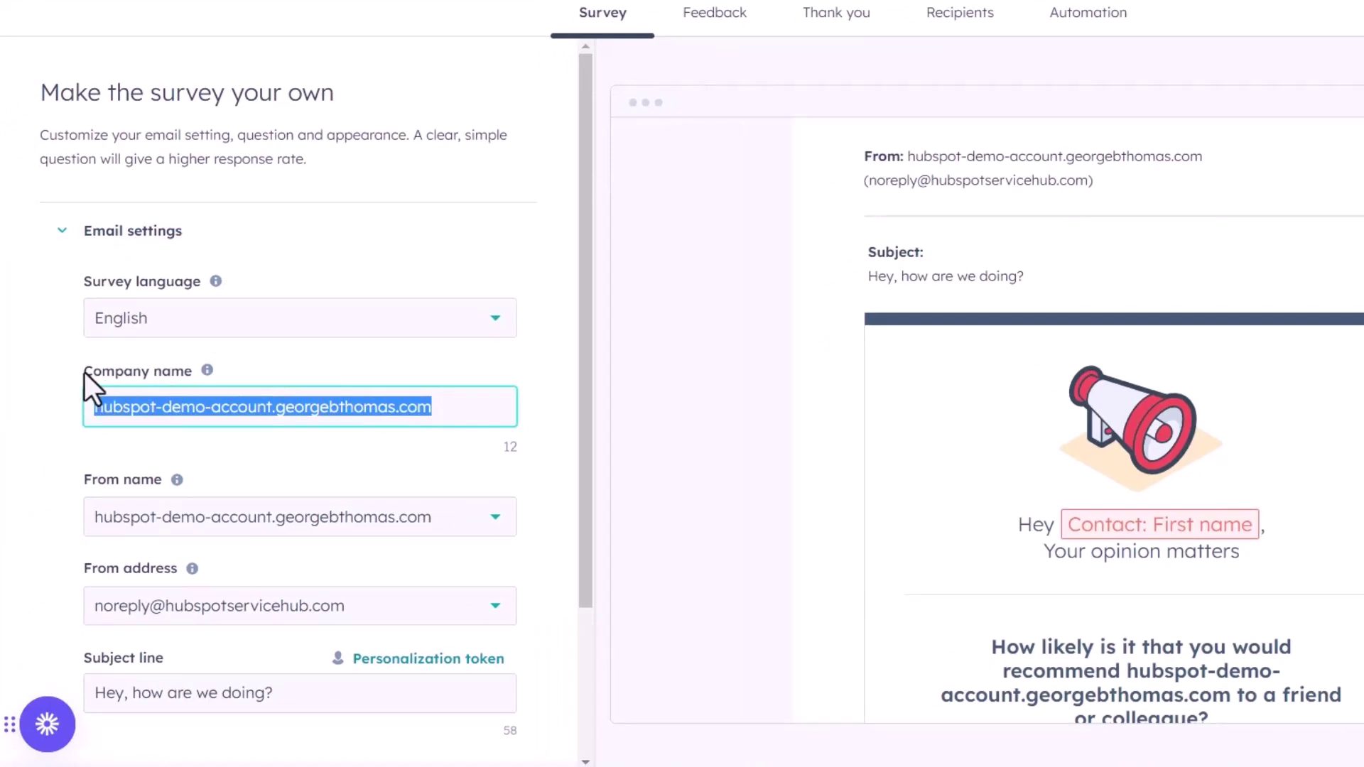
type("George B. Thoma")
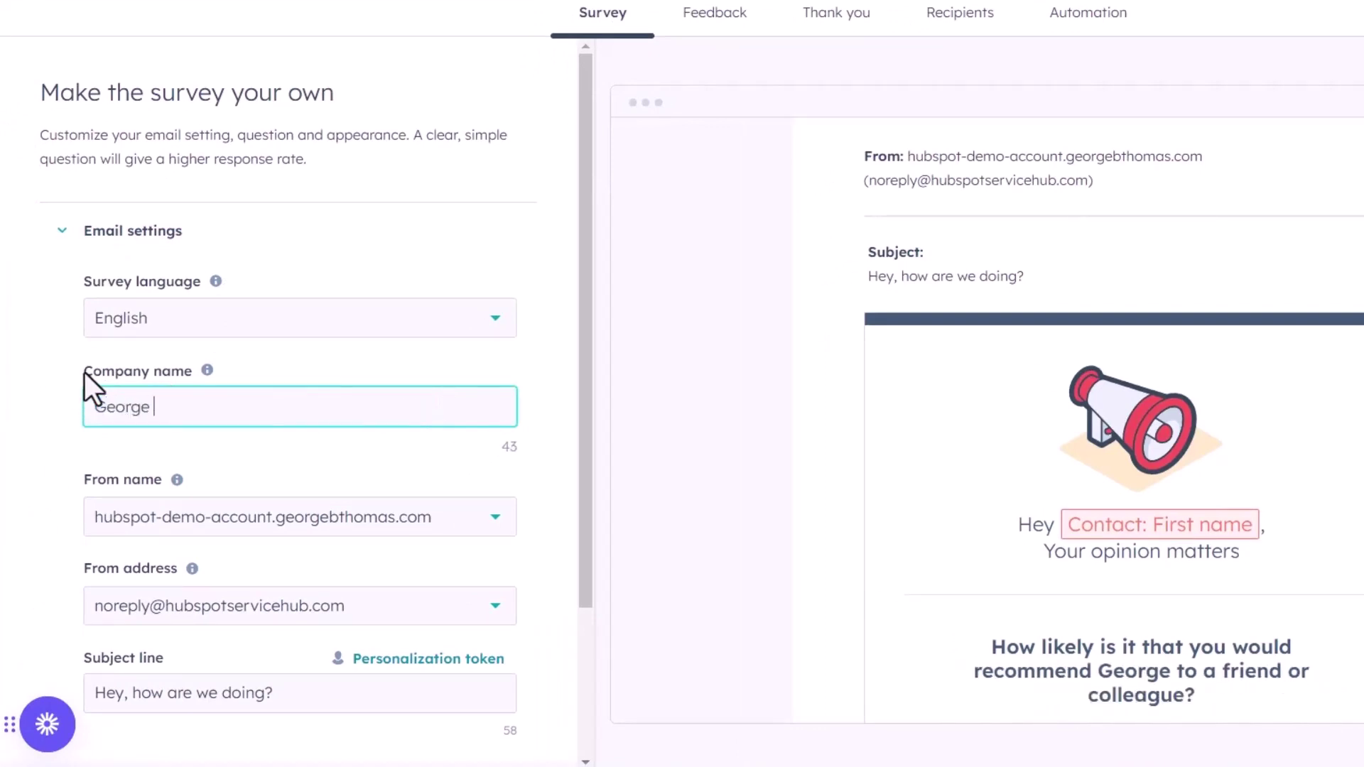
type("s, ")
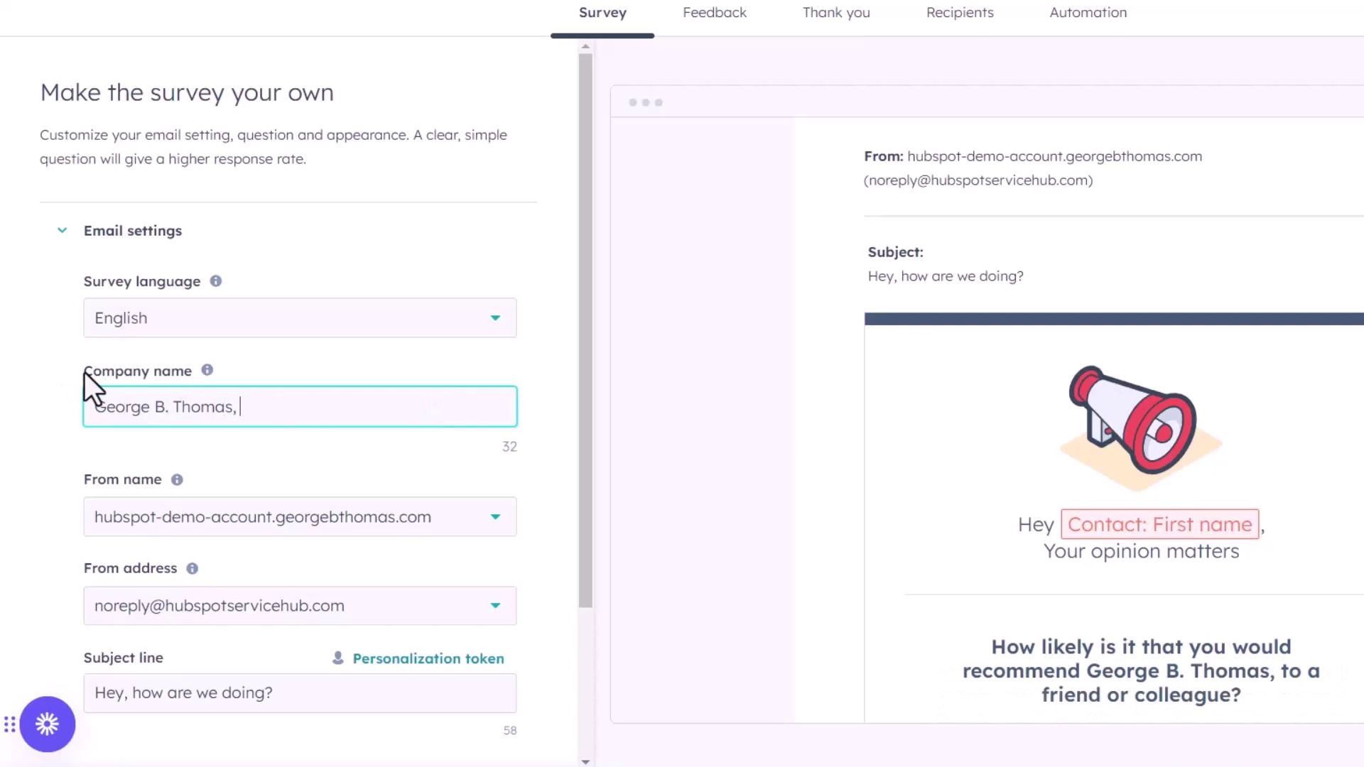
type("LLC.")
Choose a team member as From name and their e-mail as From address.
scroll(86, 412, "down", 3)
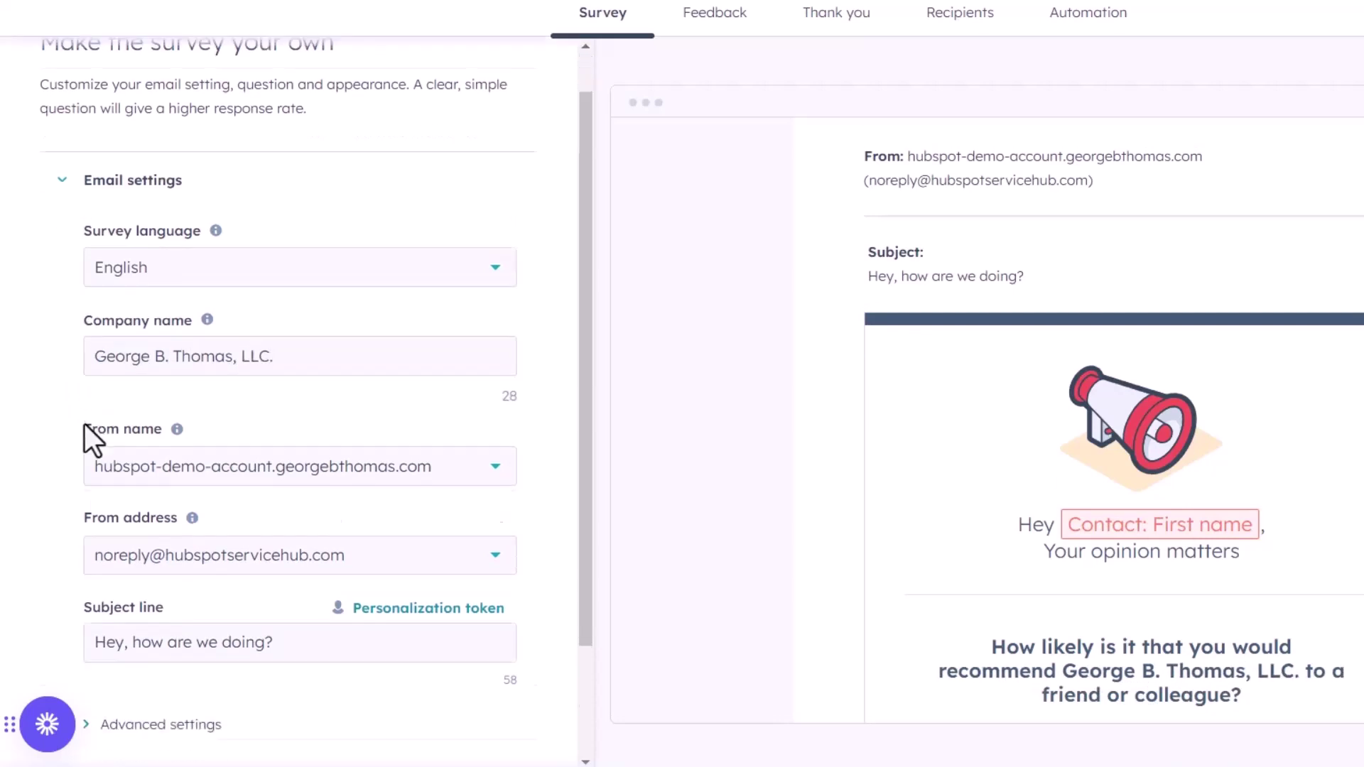
left_click(402, 339)
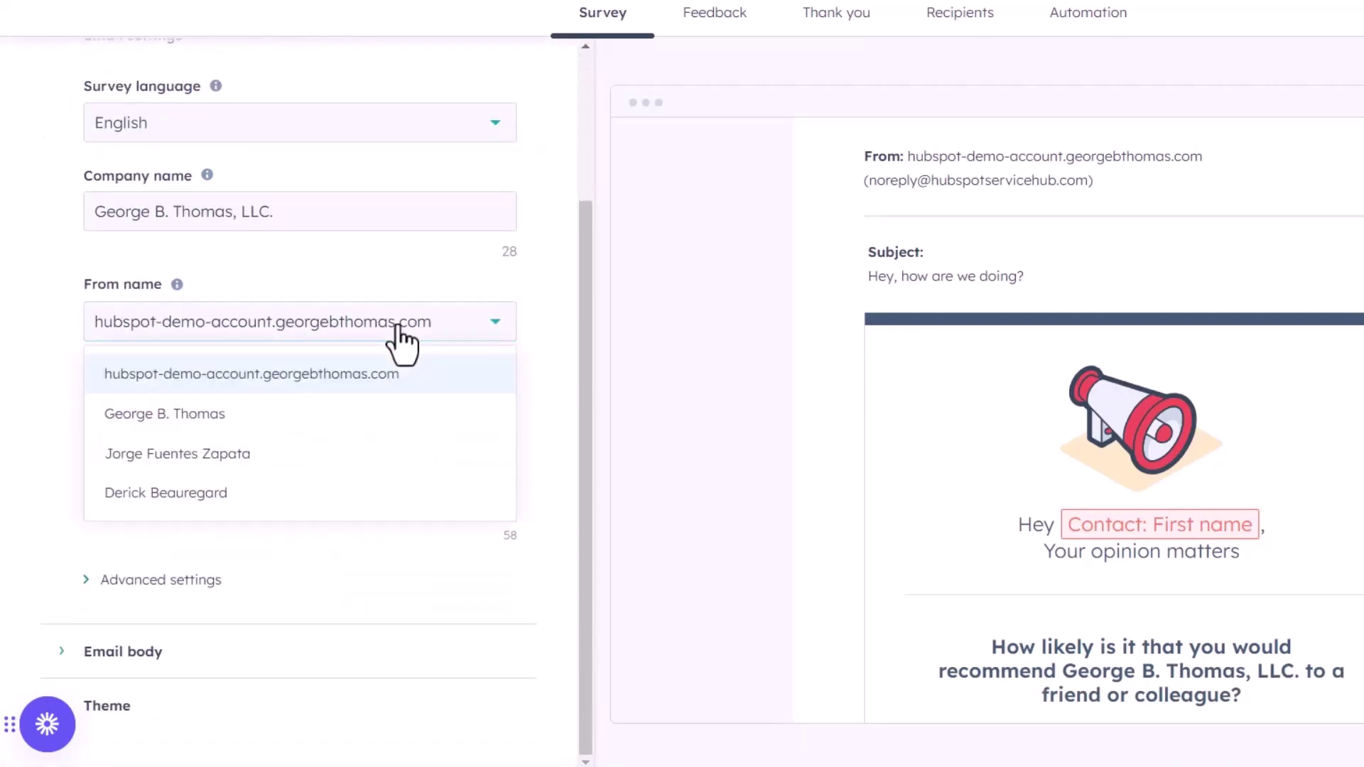
left_click(267, 453)
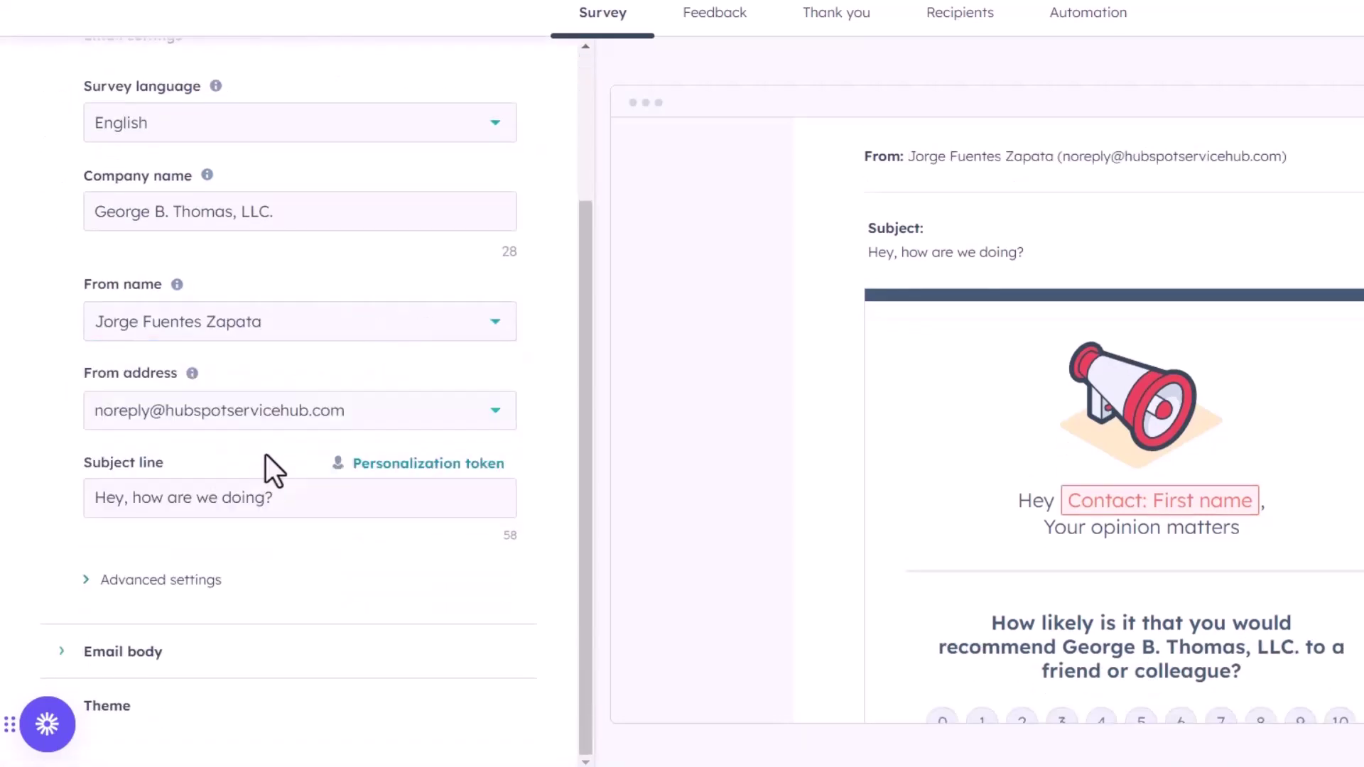
left_click(218, 418)
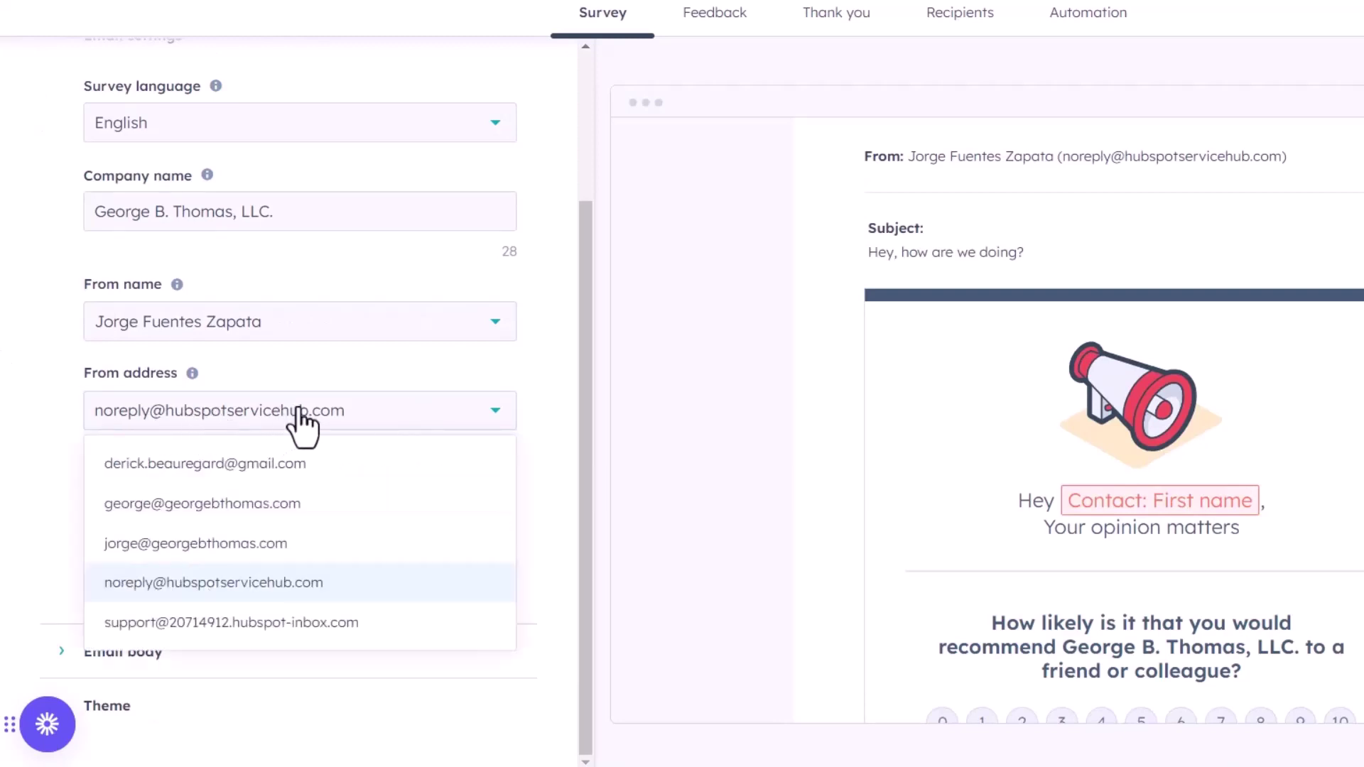
left_click(277, 544)
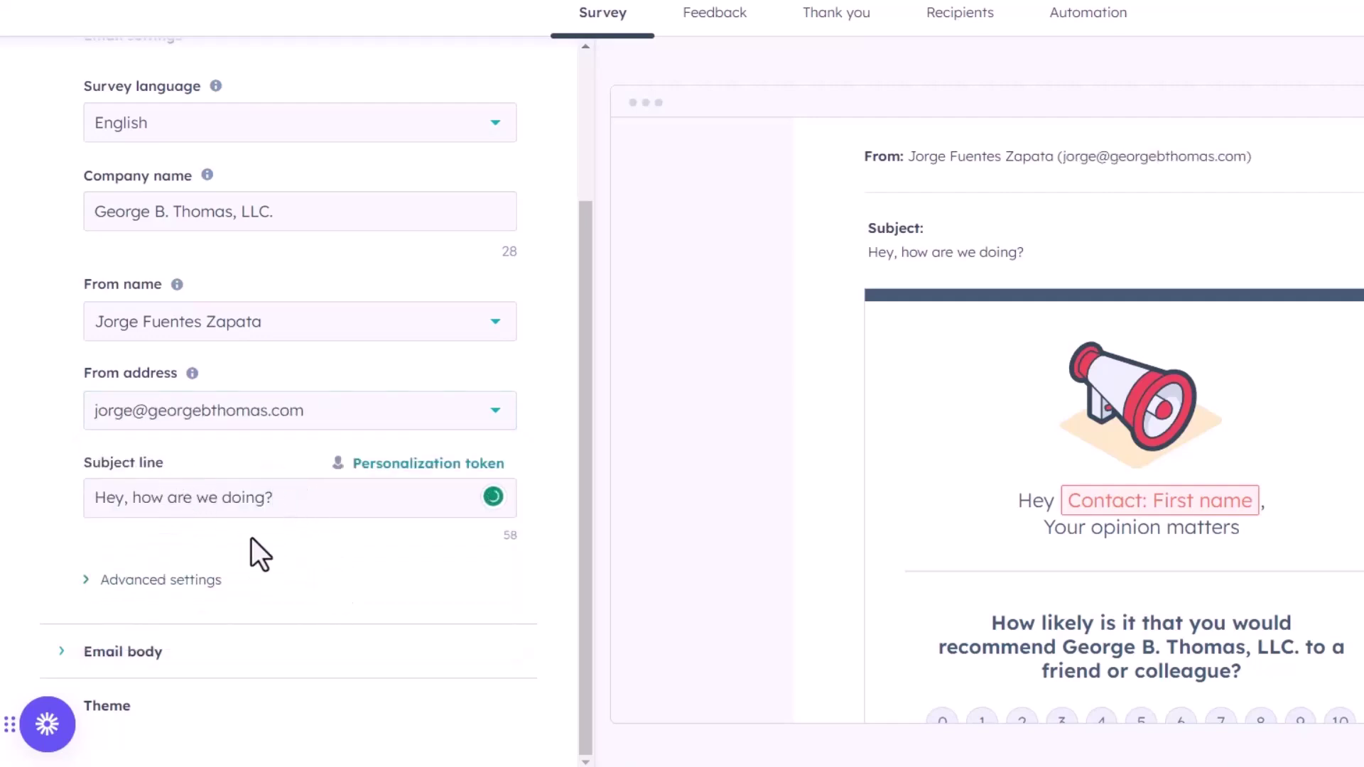
Set Office location under Advanced settings to (Default).
left_click(171, 584)
scroll(270, 568, "down", 1)
left_click(245, 589)
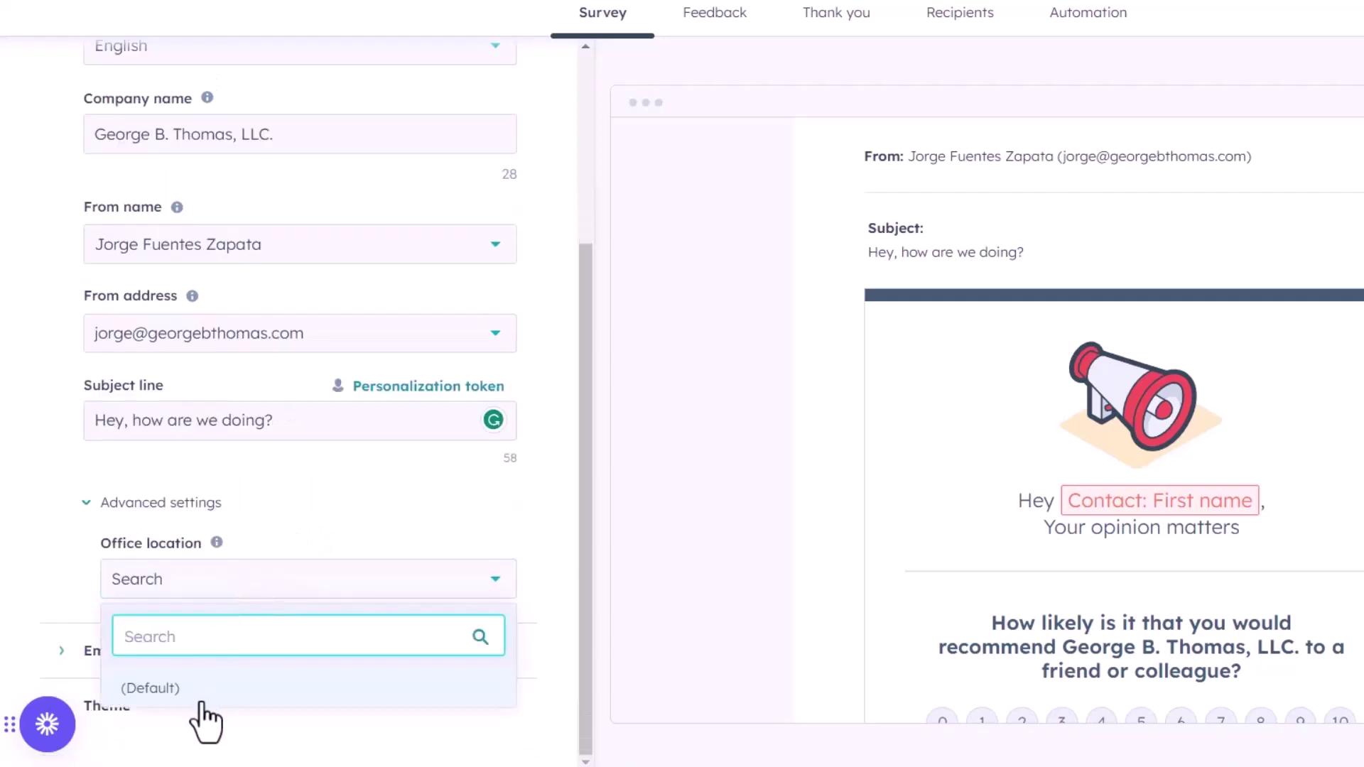
left_click(206, 686)
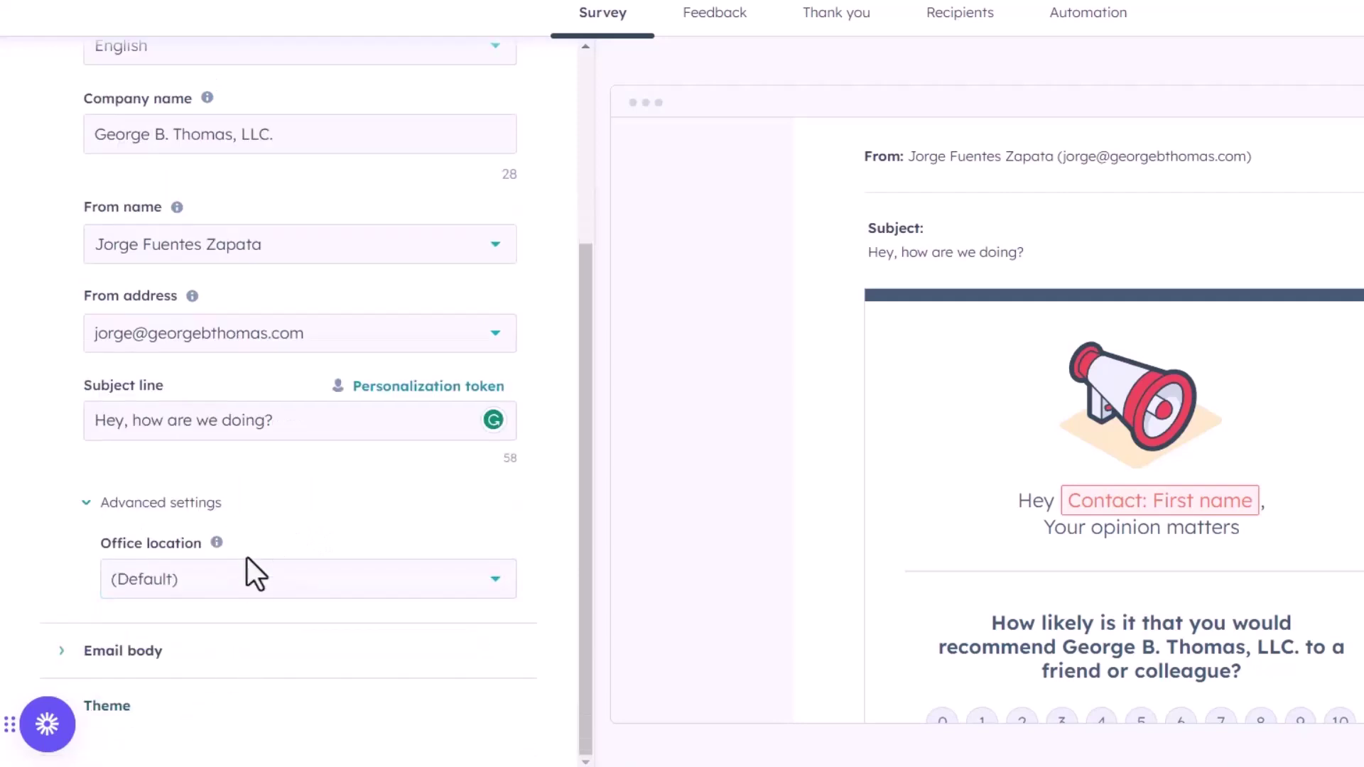
Append 'to us.' to the email greeting so it reads 'Your opinion matters to us.'.
left_click(120, 650)
scroll(383, 461, "down", 4)
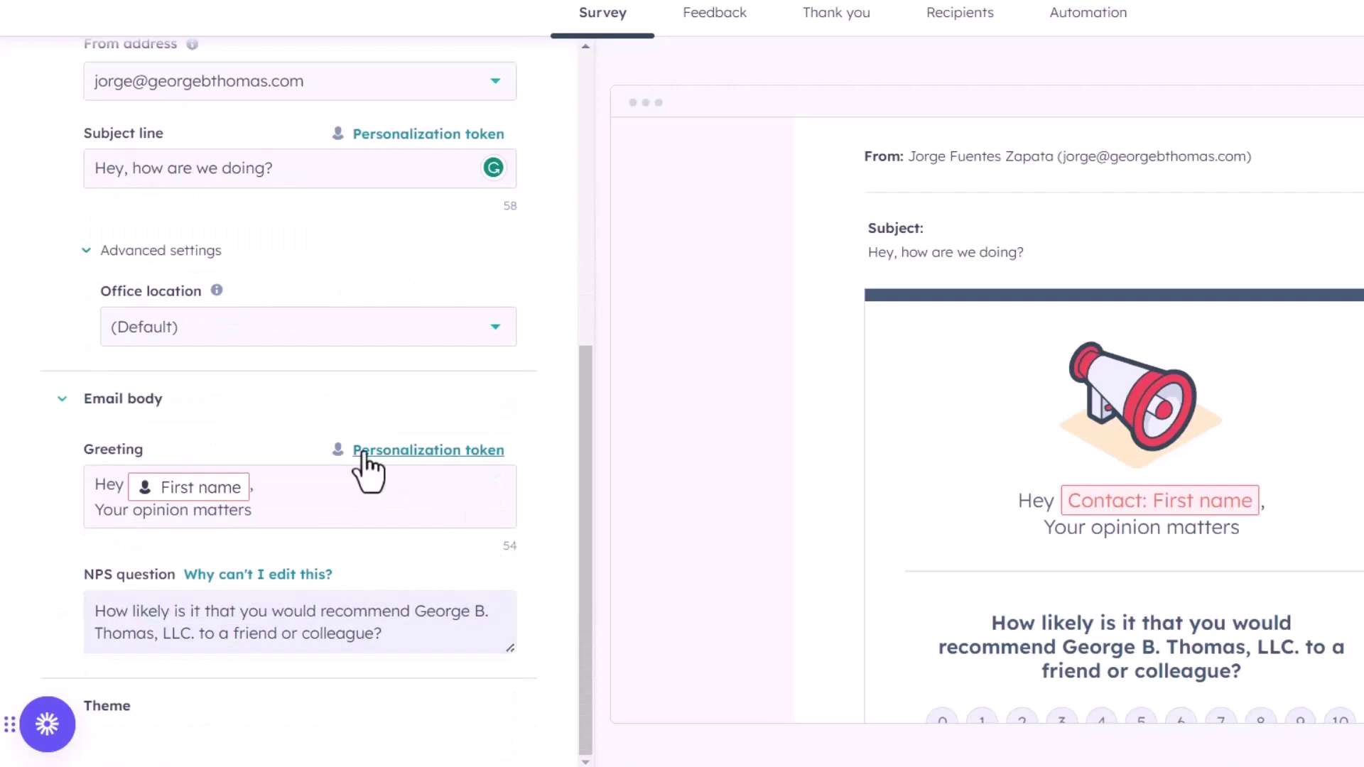
left_click(292, 517)
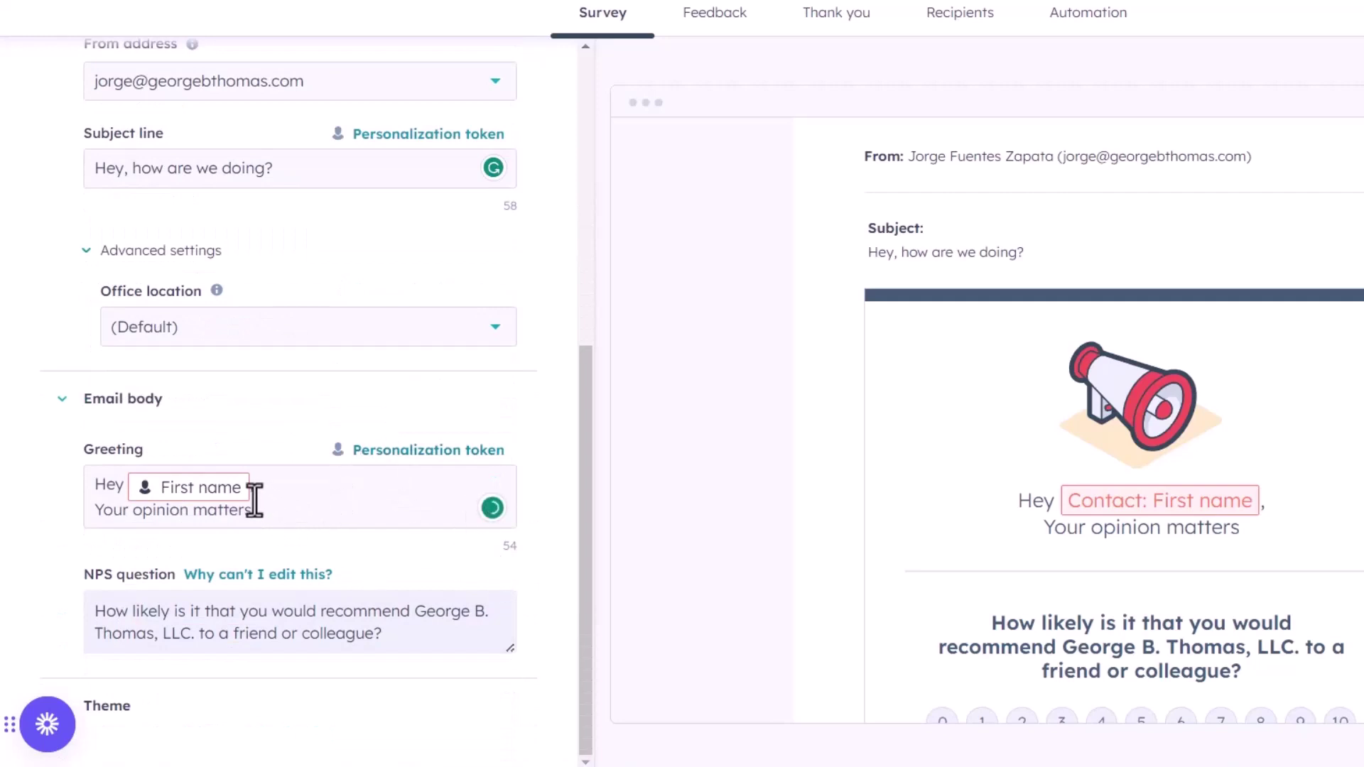
left_click(277, 488)
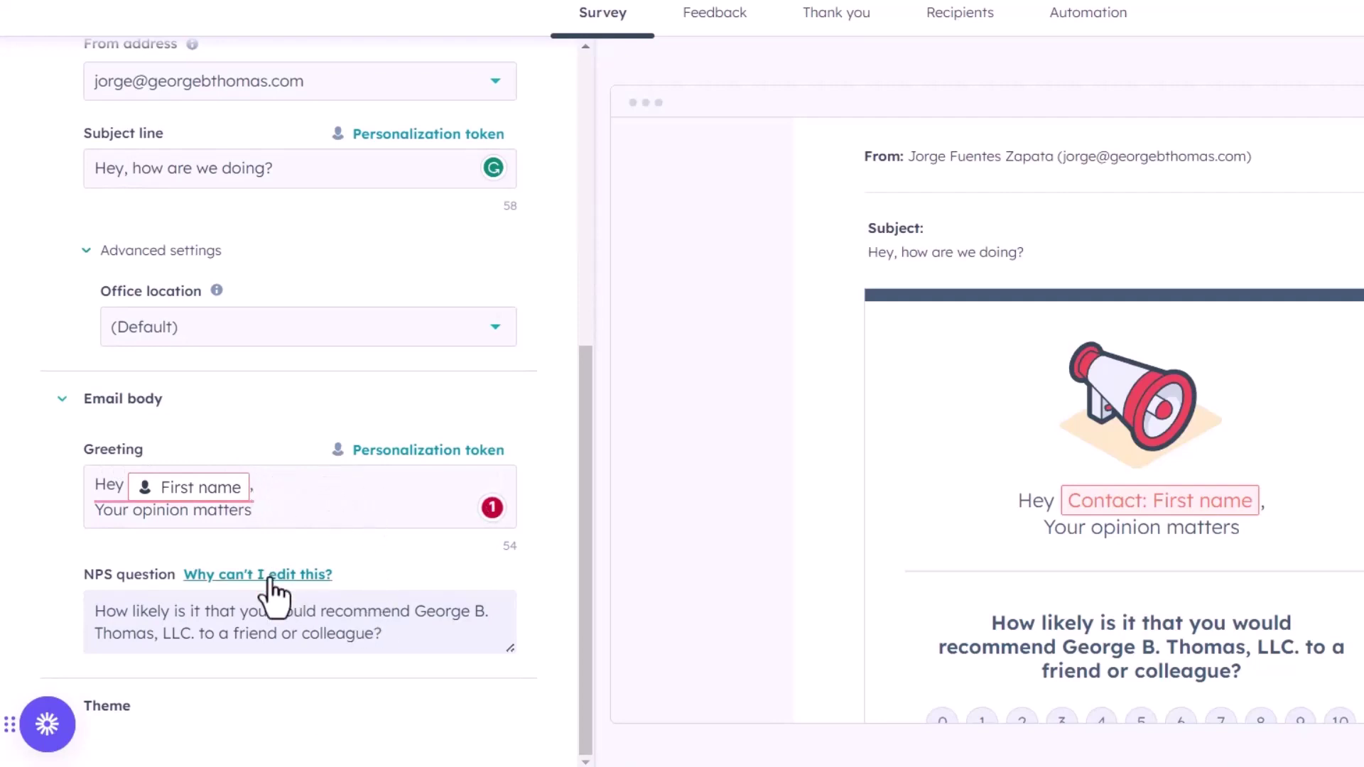
mouse_move(271, 583)
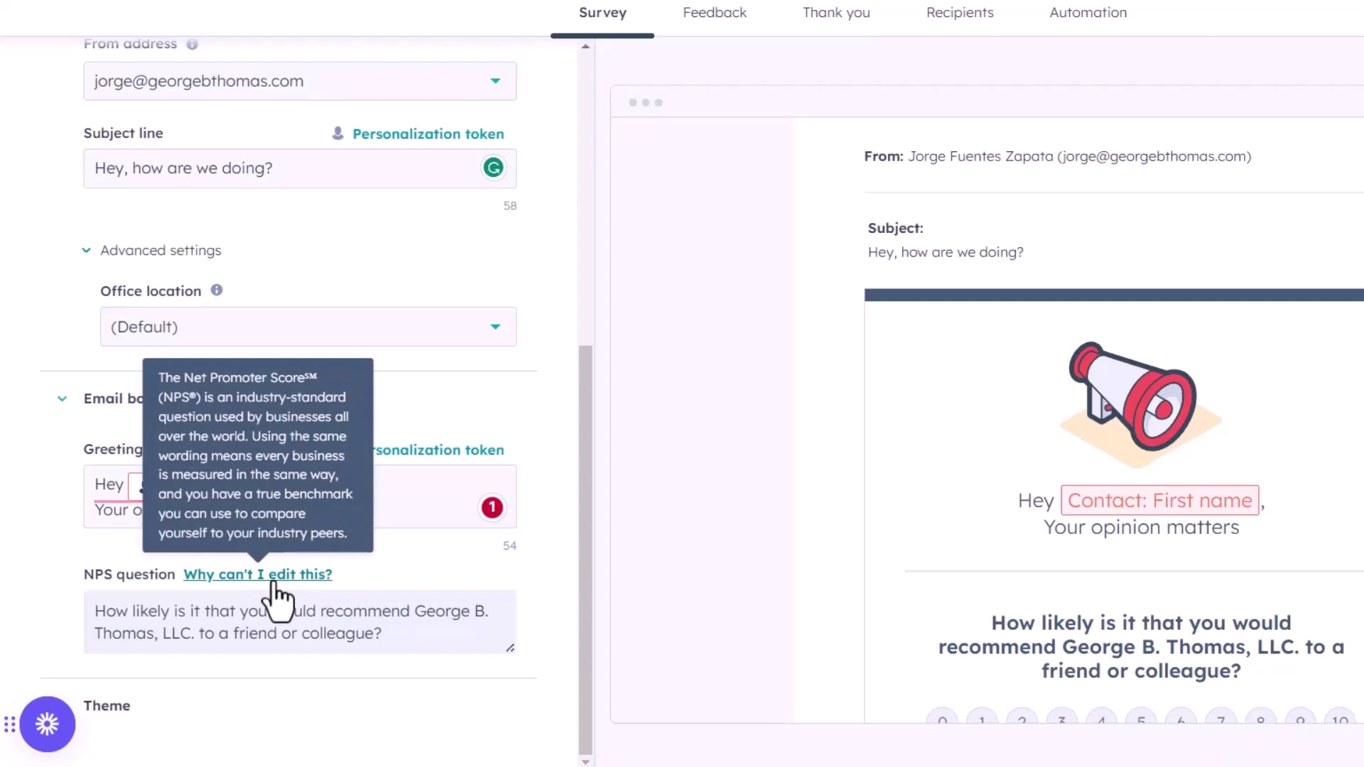
left_click_drag(247, 398, 359, 556)
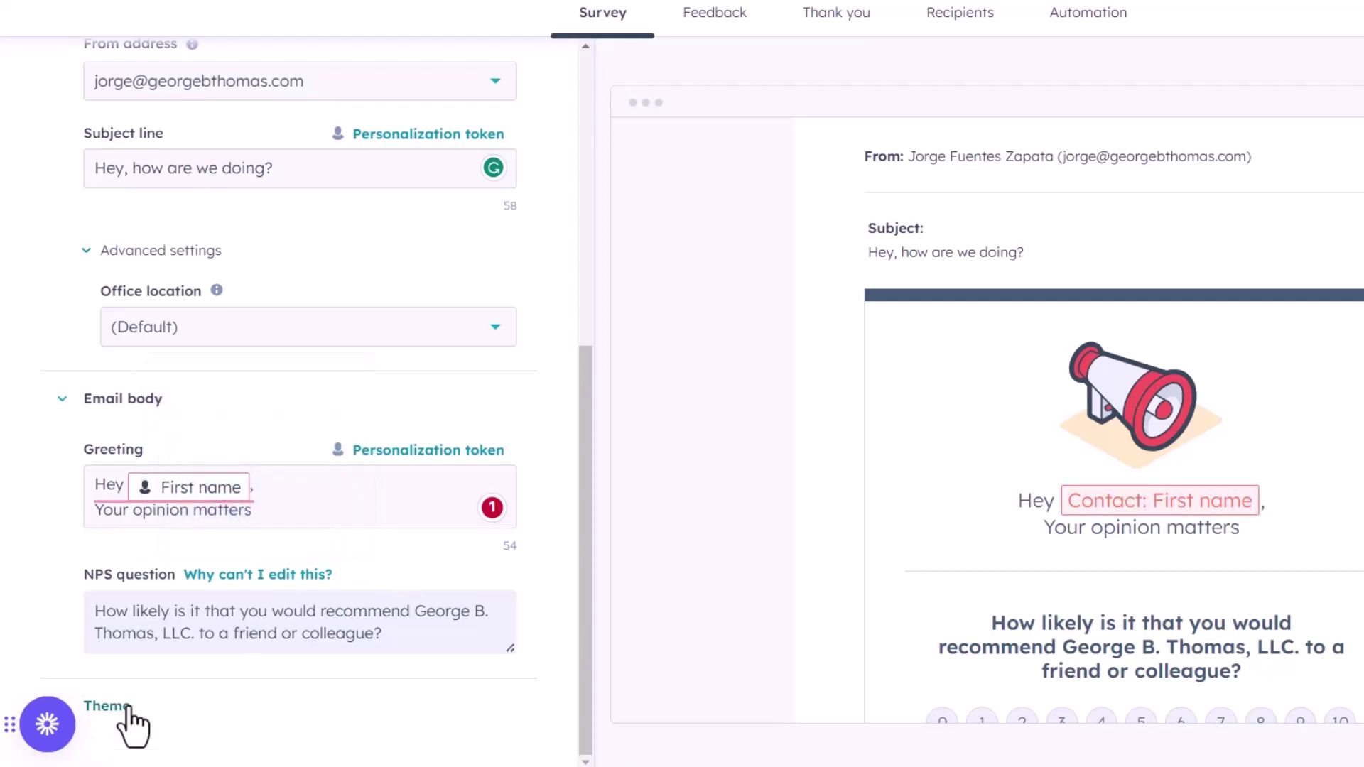
left_click(317, 518)
scroll(558, 435, "up", 5)
scroll(551, 442, "down", 5)
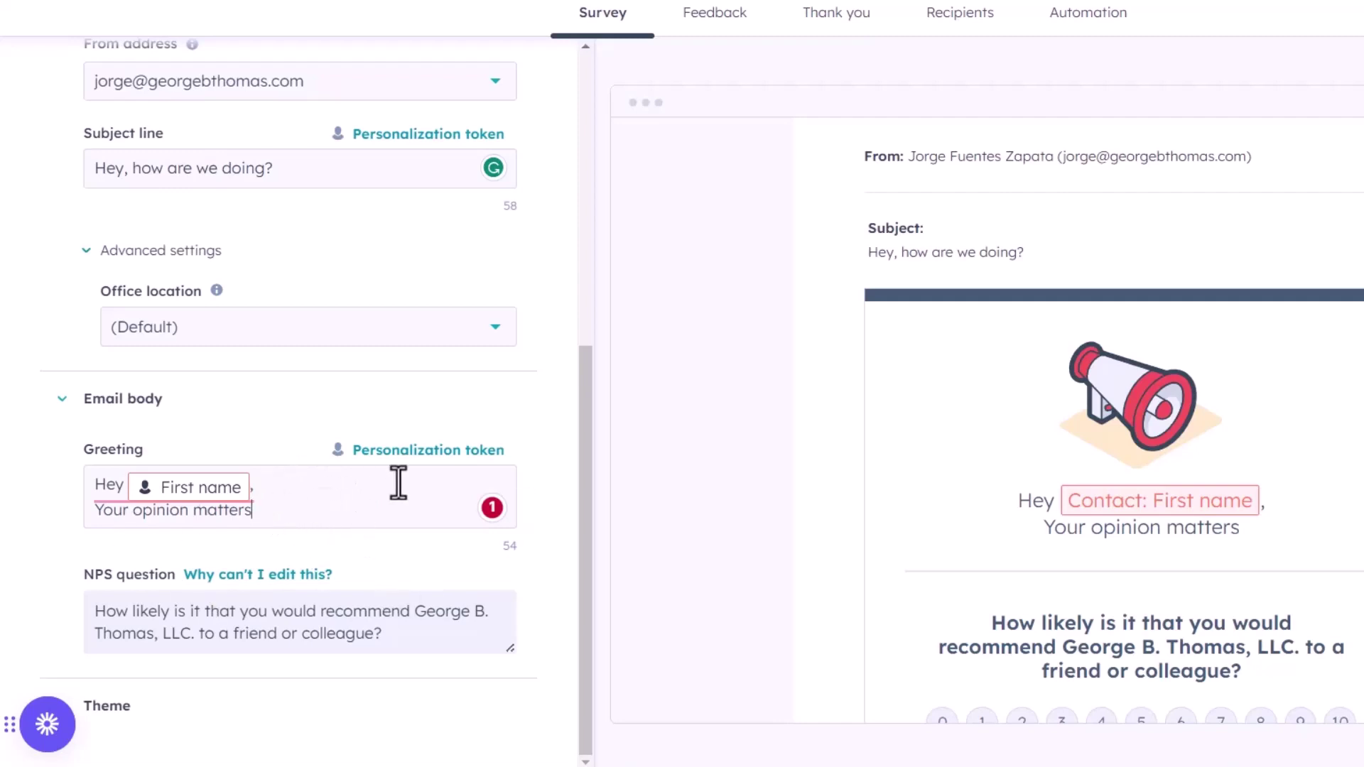
left_click(312, 511)
type("to us")
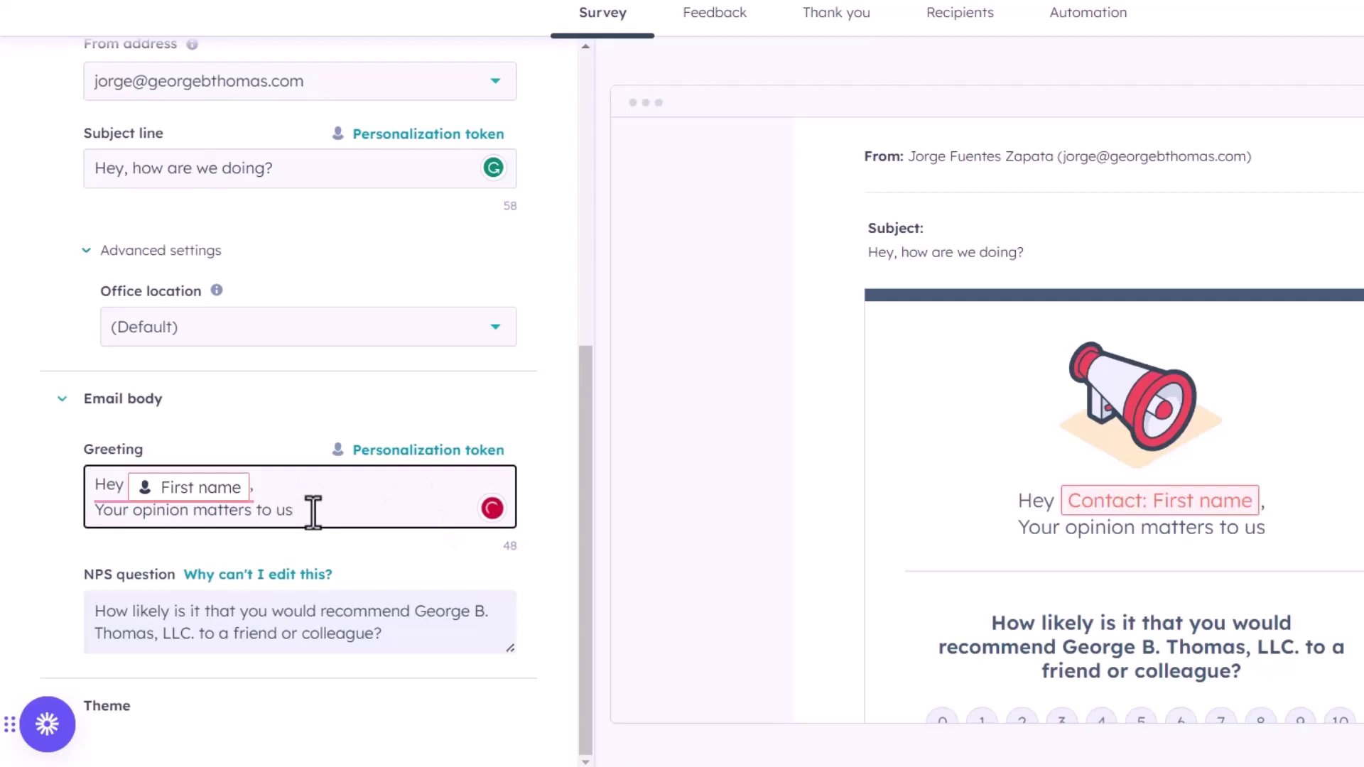
type(".")
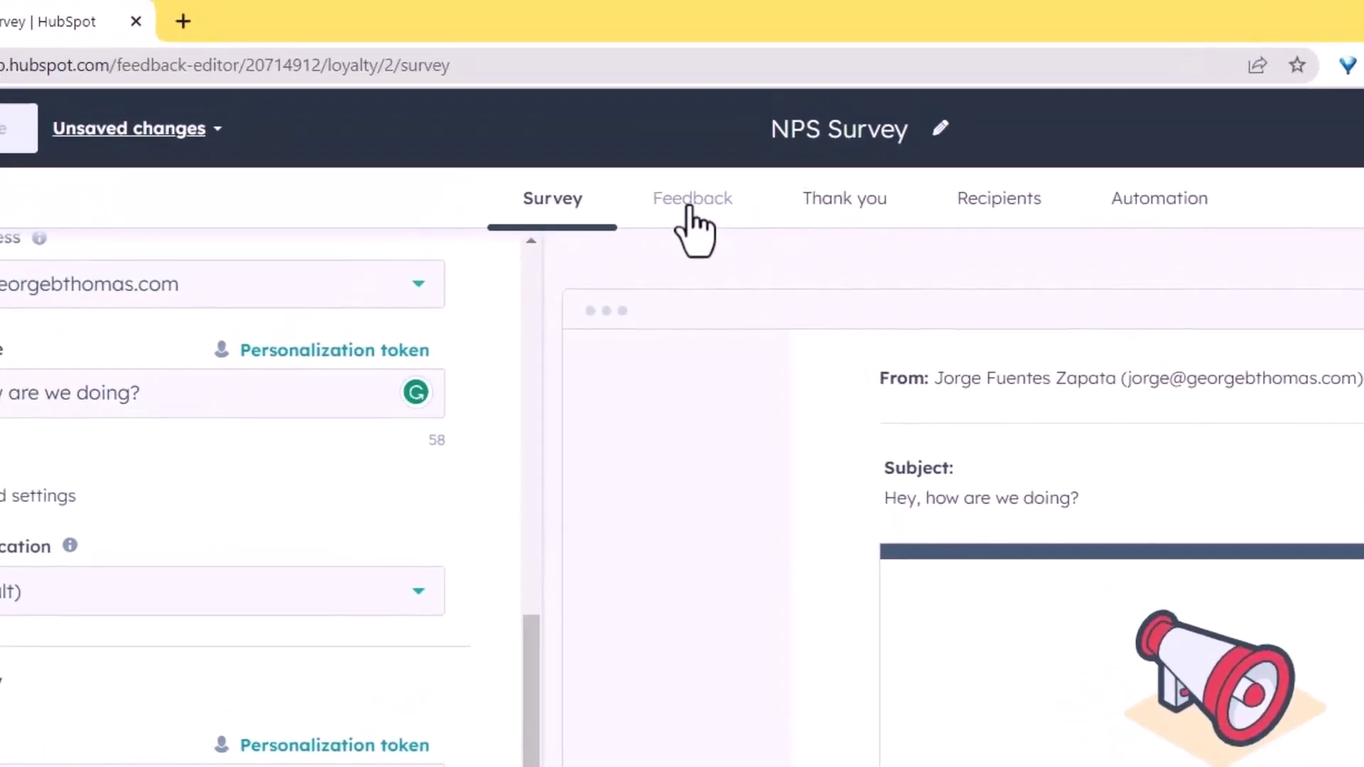
Review the Detractors, Passive and Promoters follow-up questions and their survey preview.
left_click(689, 208)
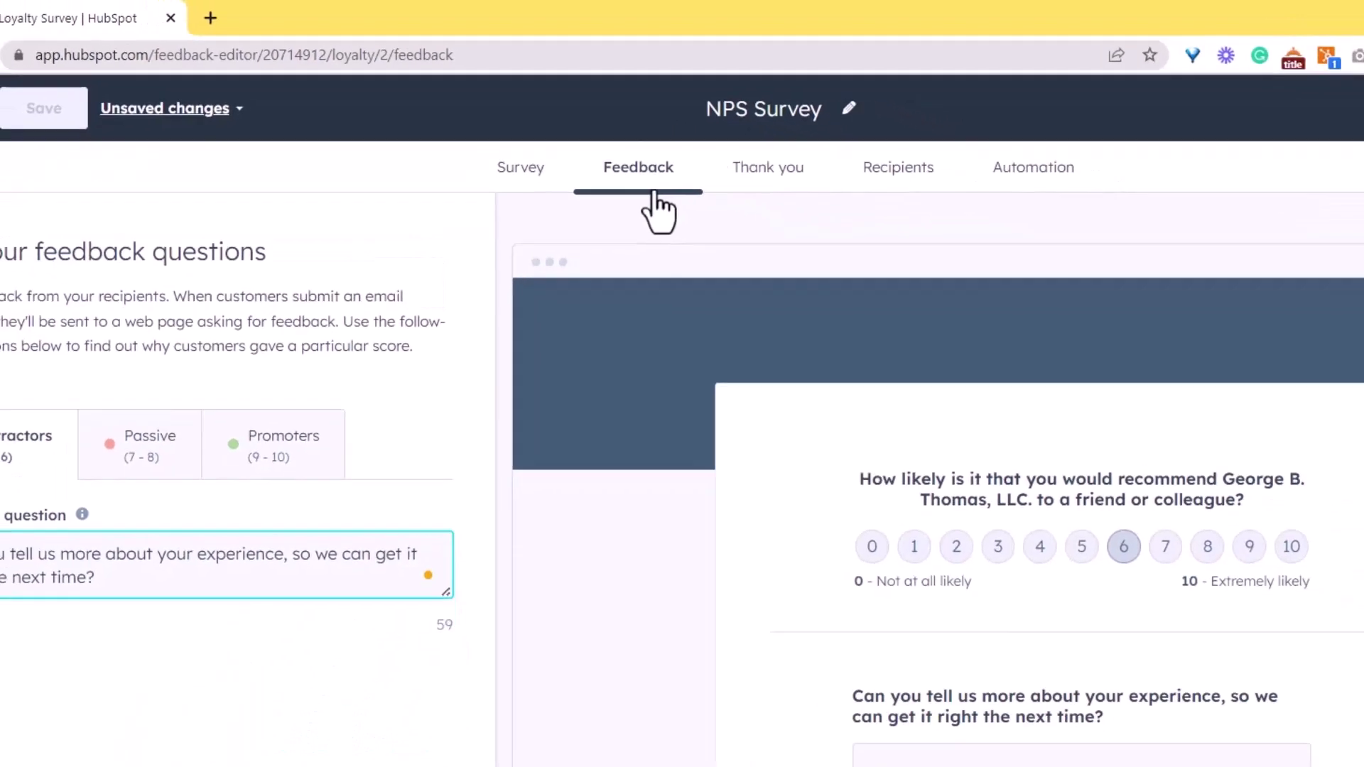
left_click(145, 451)
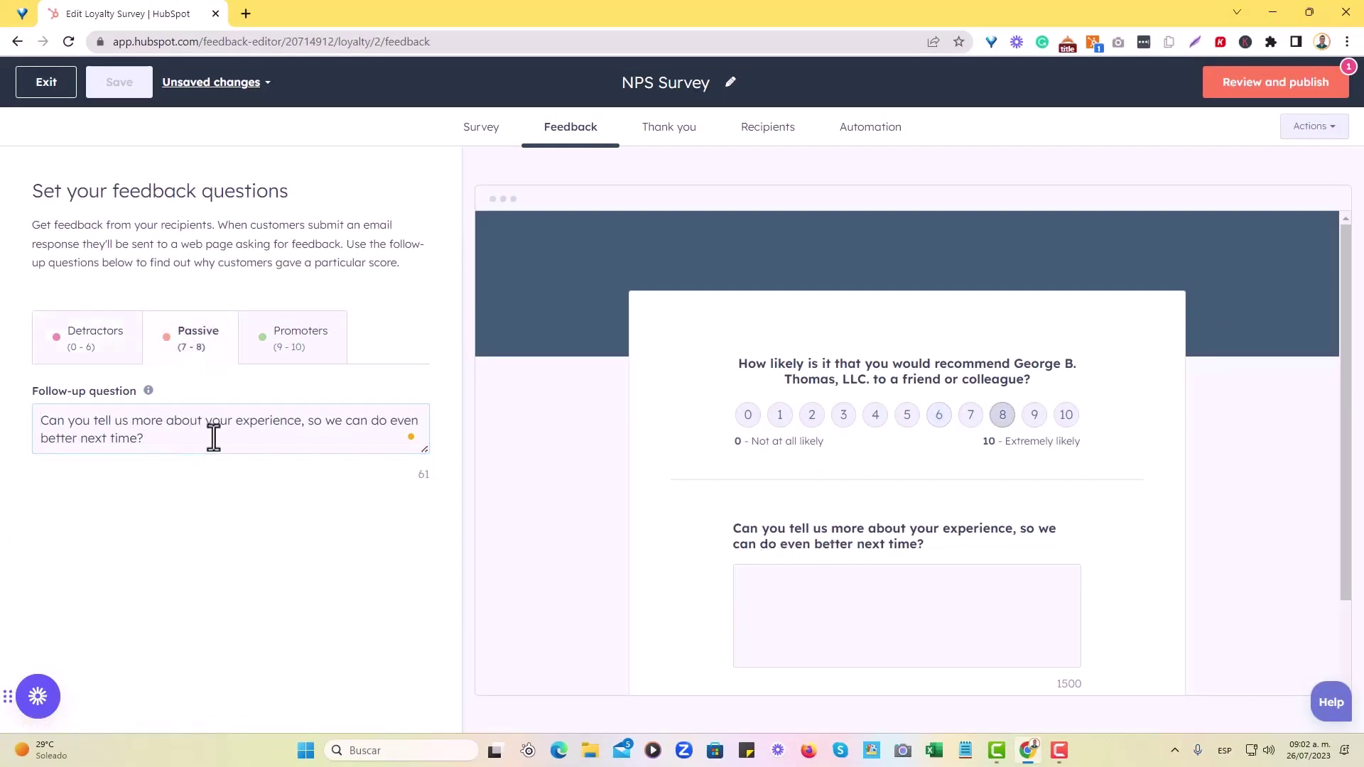
left_click(260, 339)
left_click(333, 426)
left_click(114, 348)
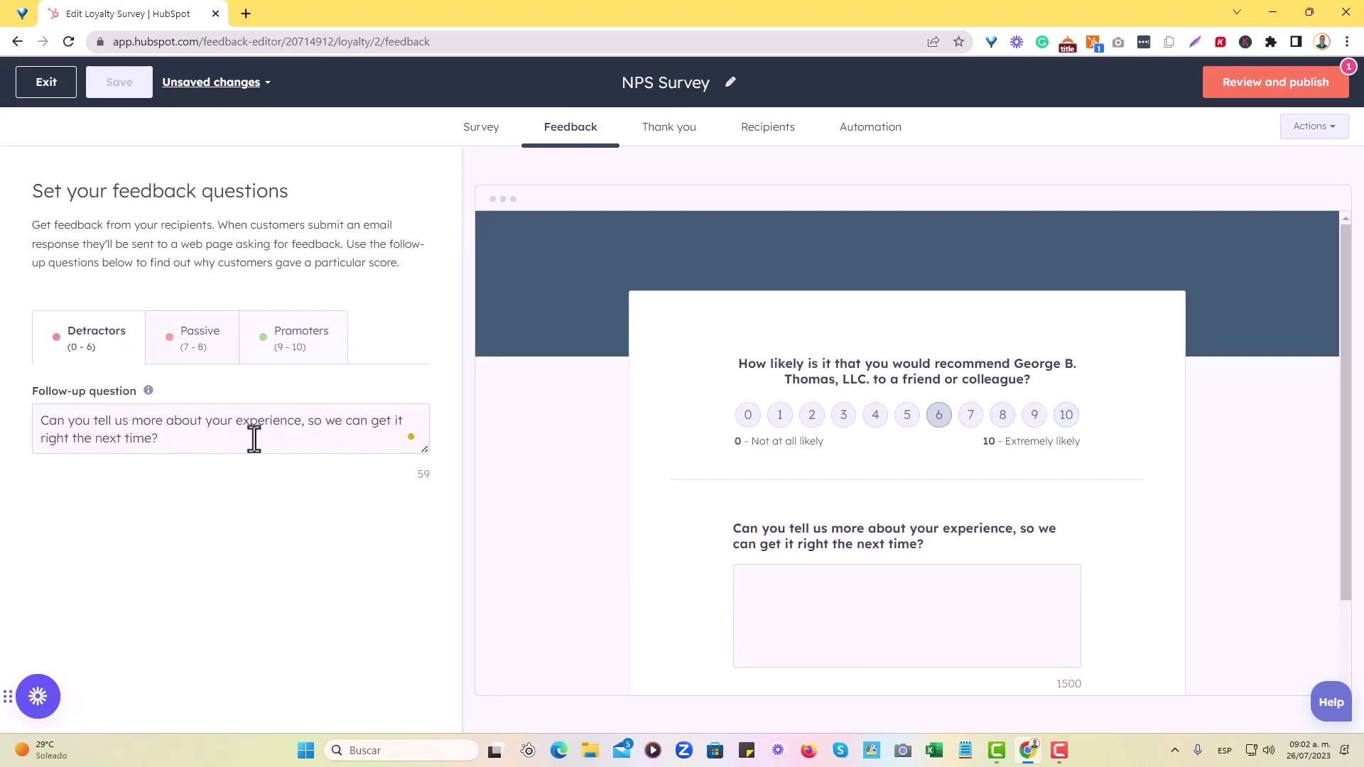
left_click(213, 435)
left_click(193, 348)
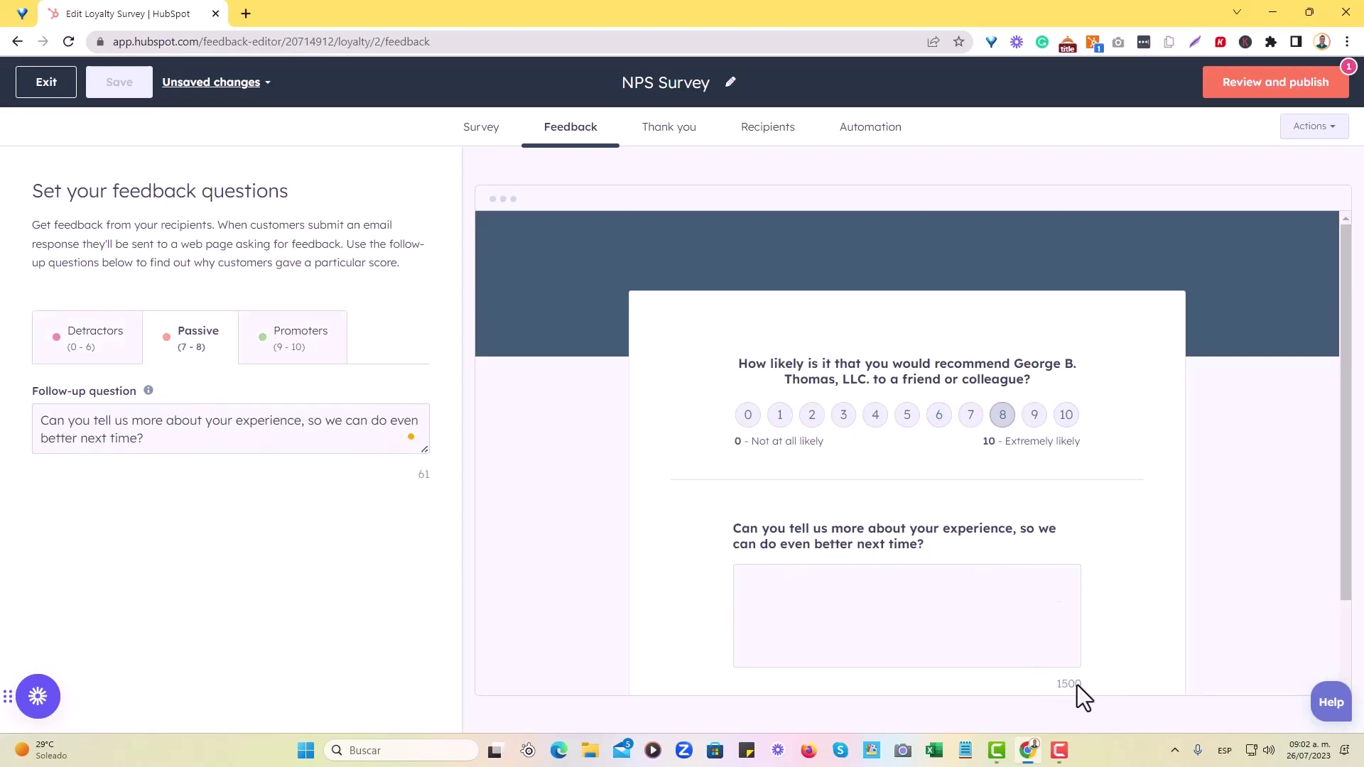
left_click(766, 586)
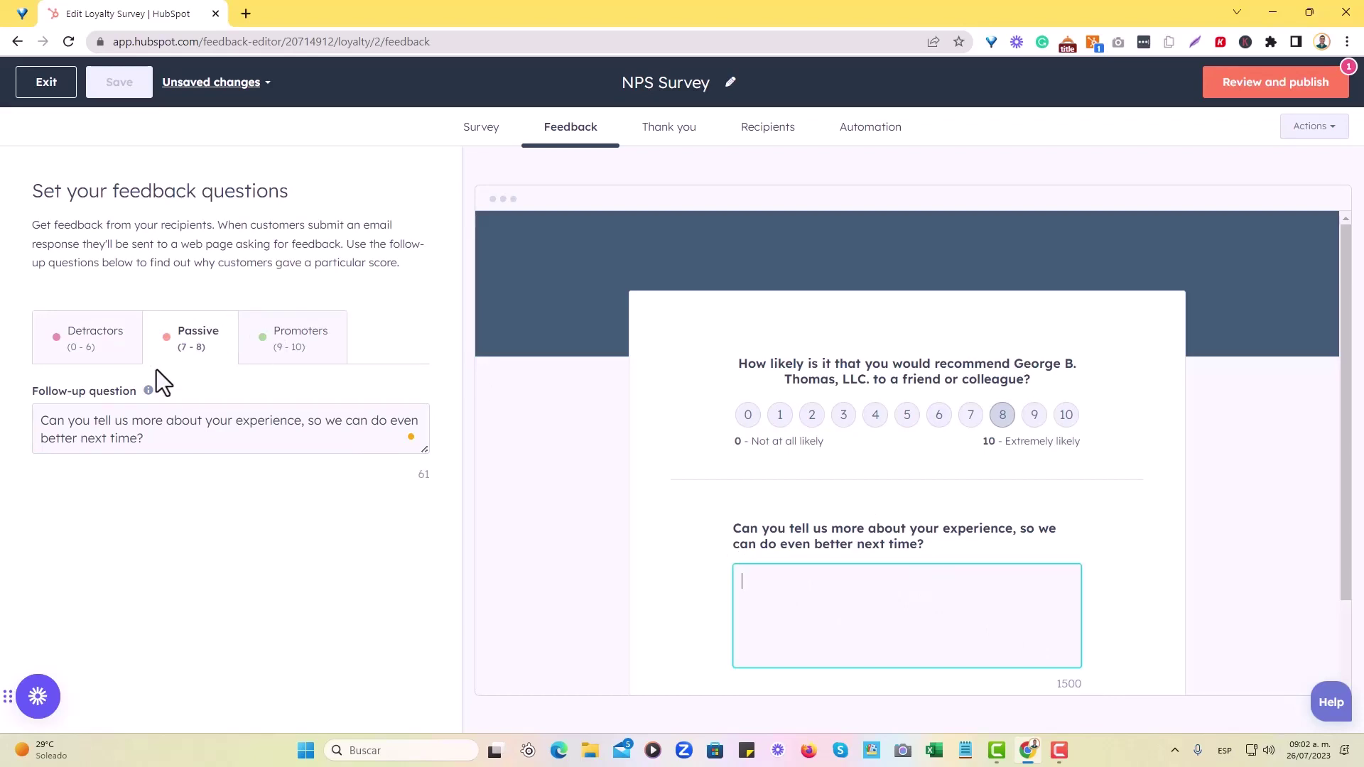
left_click(207, 374)
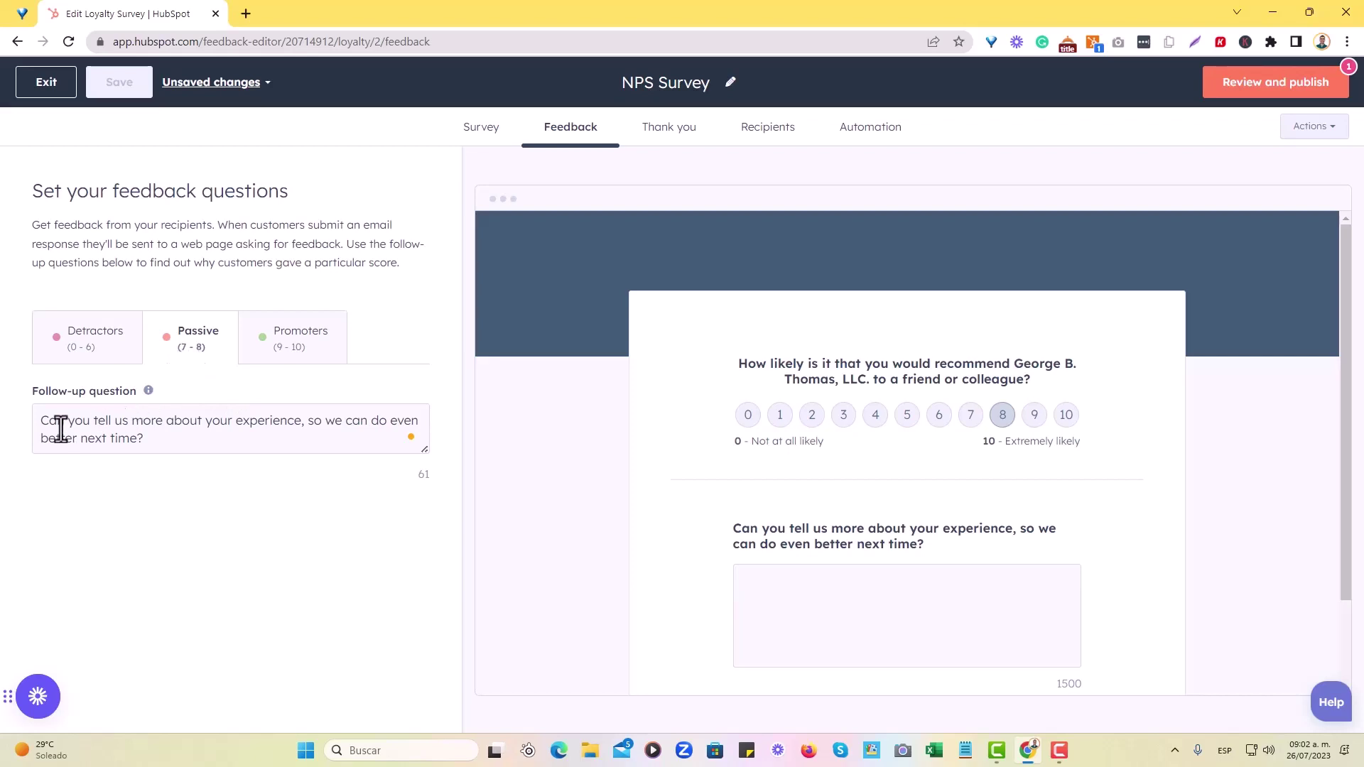
End the Passive follow-up question with 'Please.'.
left_click_drag(42, 424, 167, 435)
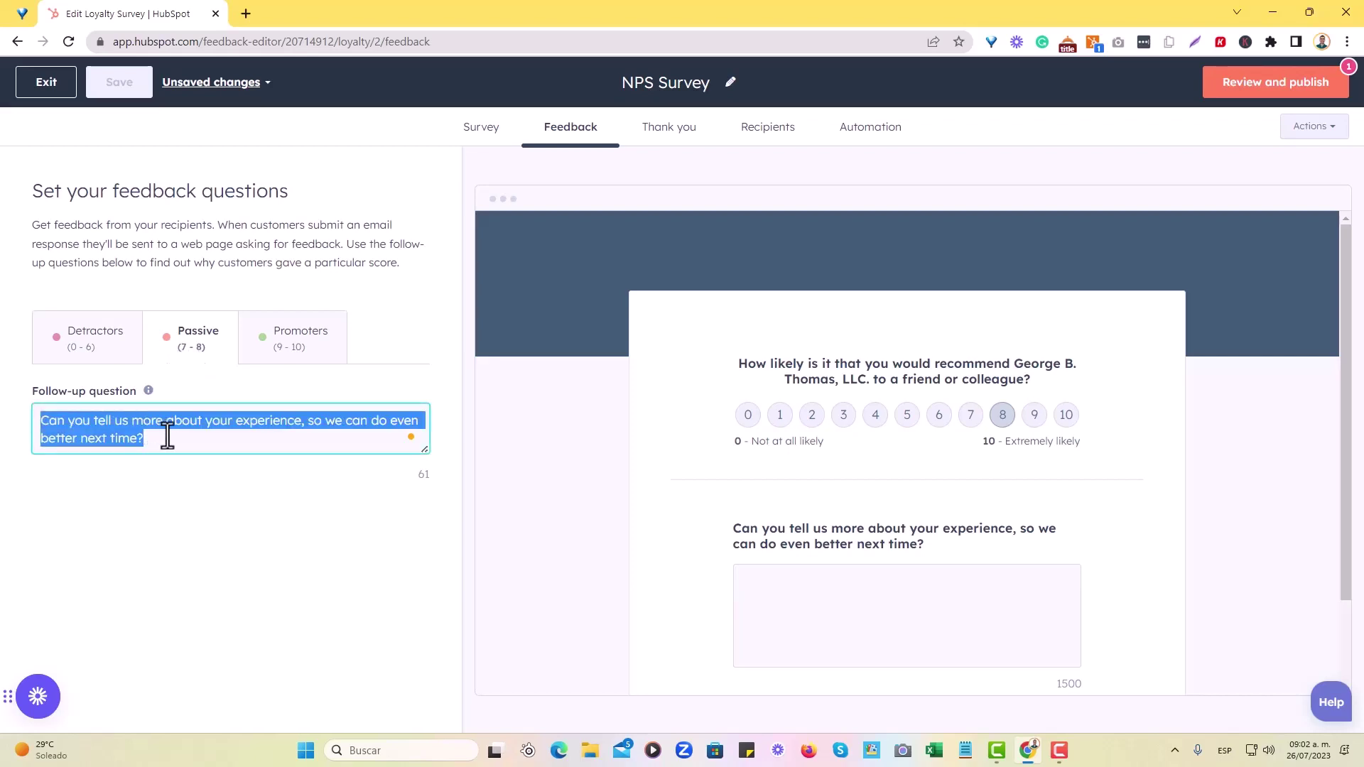
left_click(246, 438)
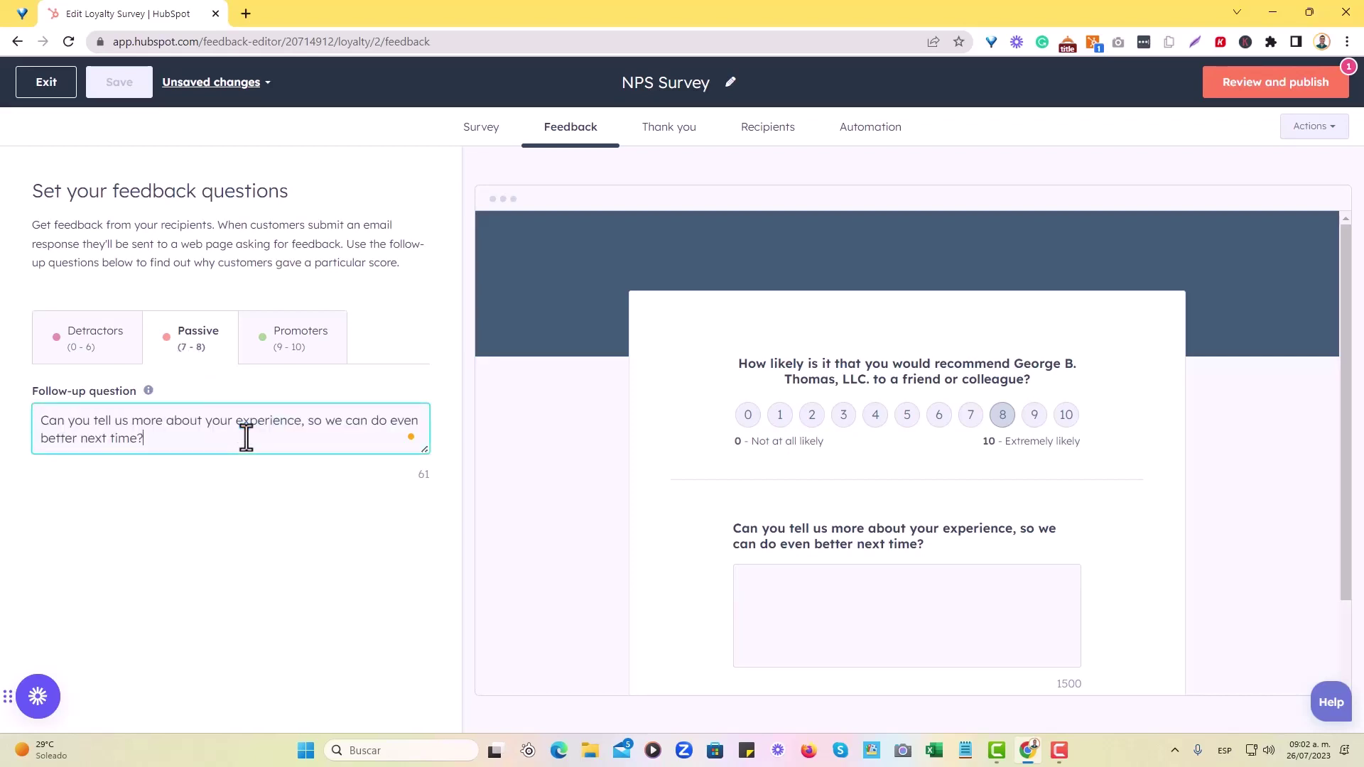
left_click(99, 359)
left_click(173, 353)
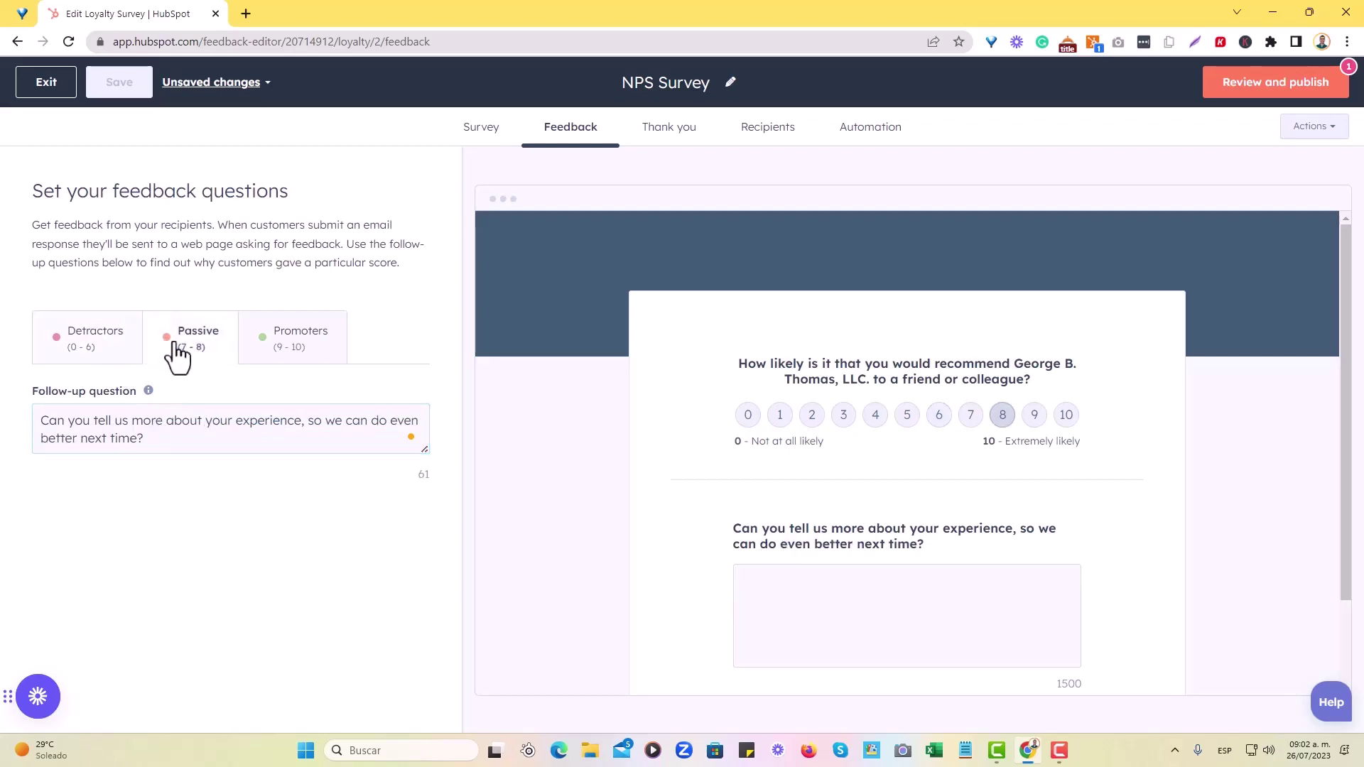
left_click(235, 457)
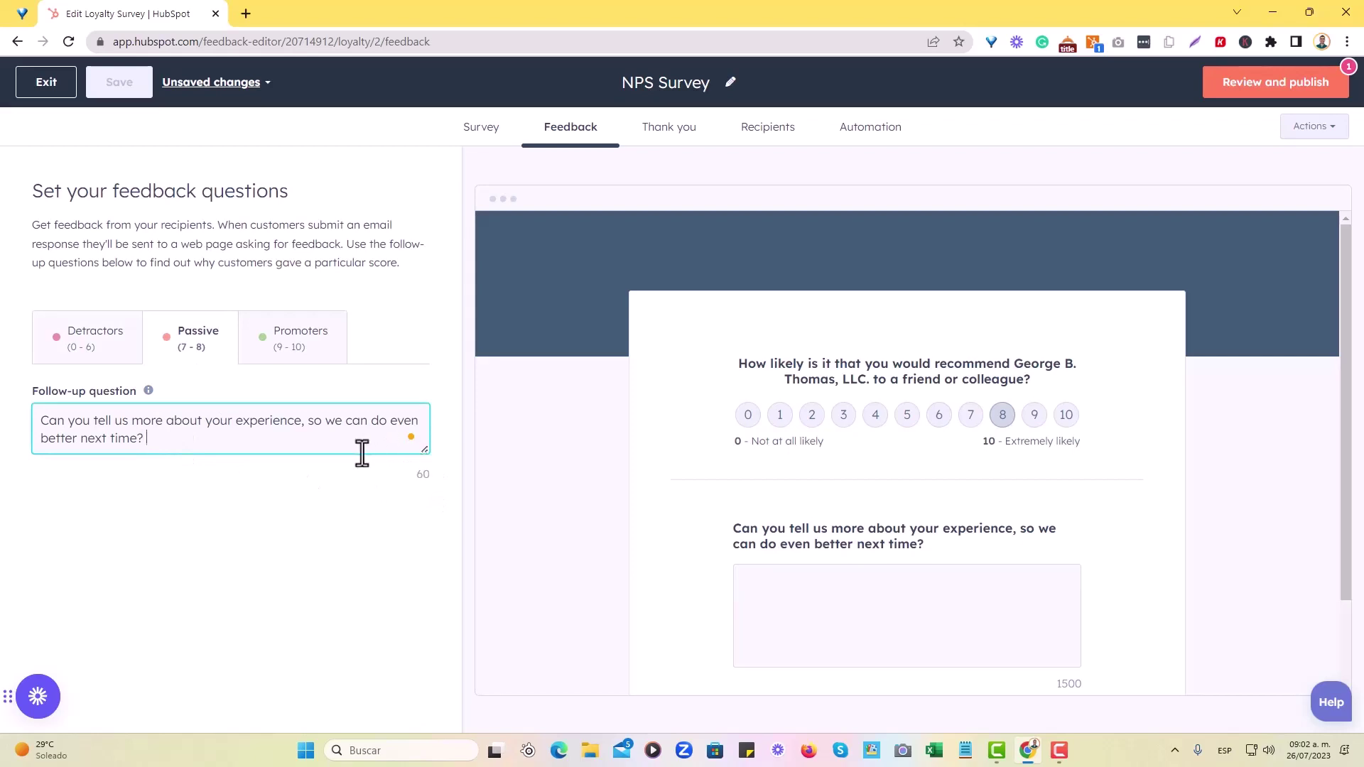
left_click(295, 365)
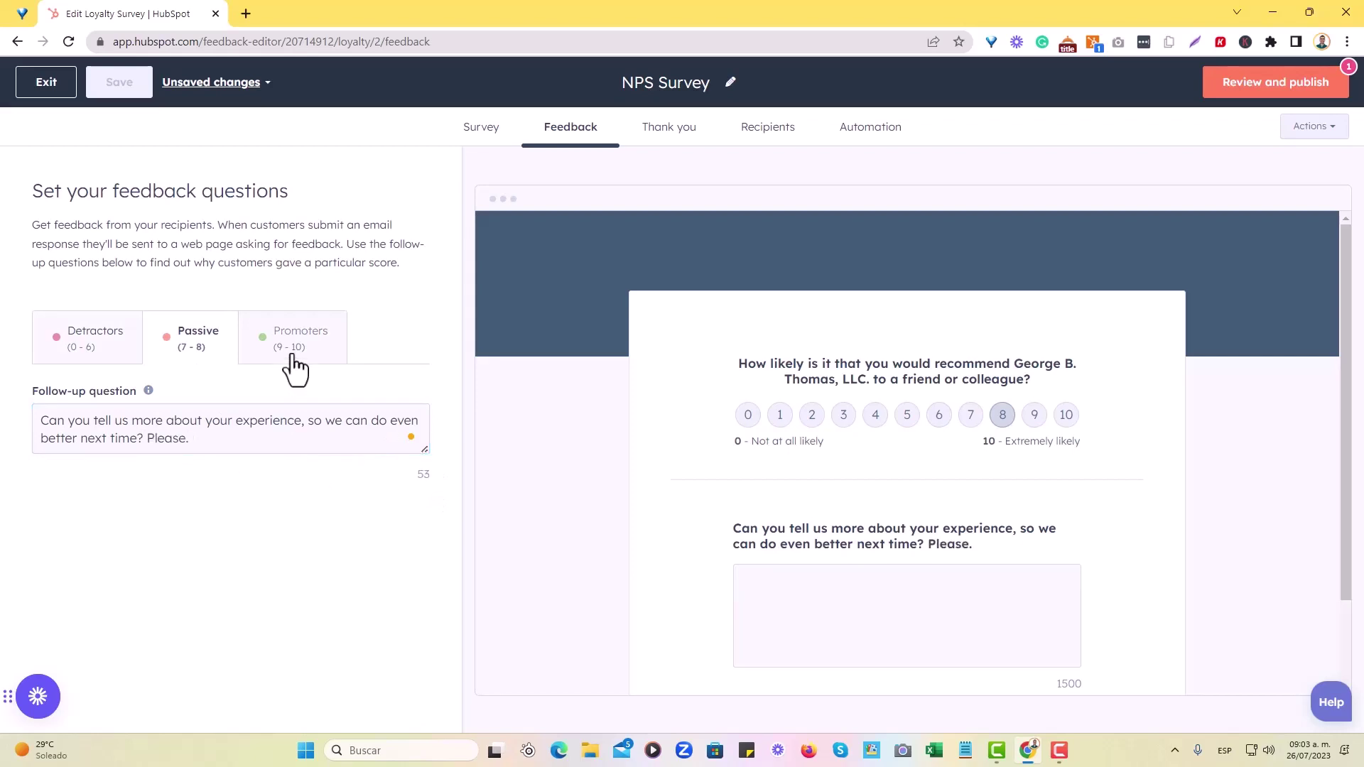
Start the Promoters follow-up question with 'We love working with you.'.
left_click(323, 427)
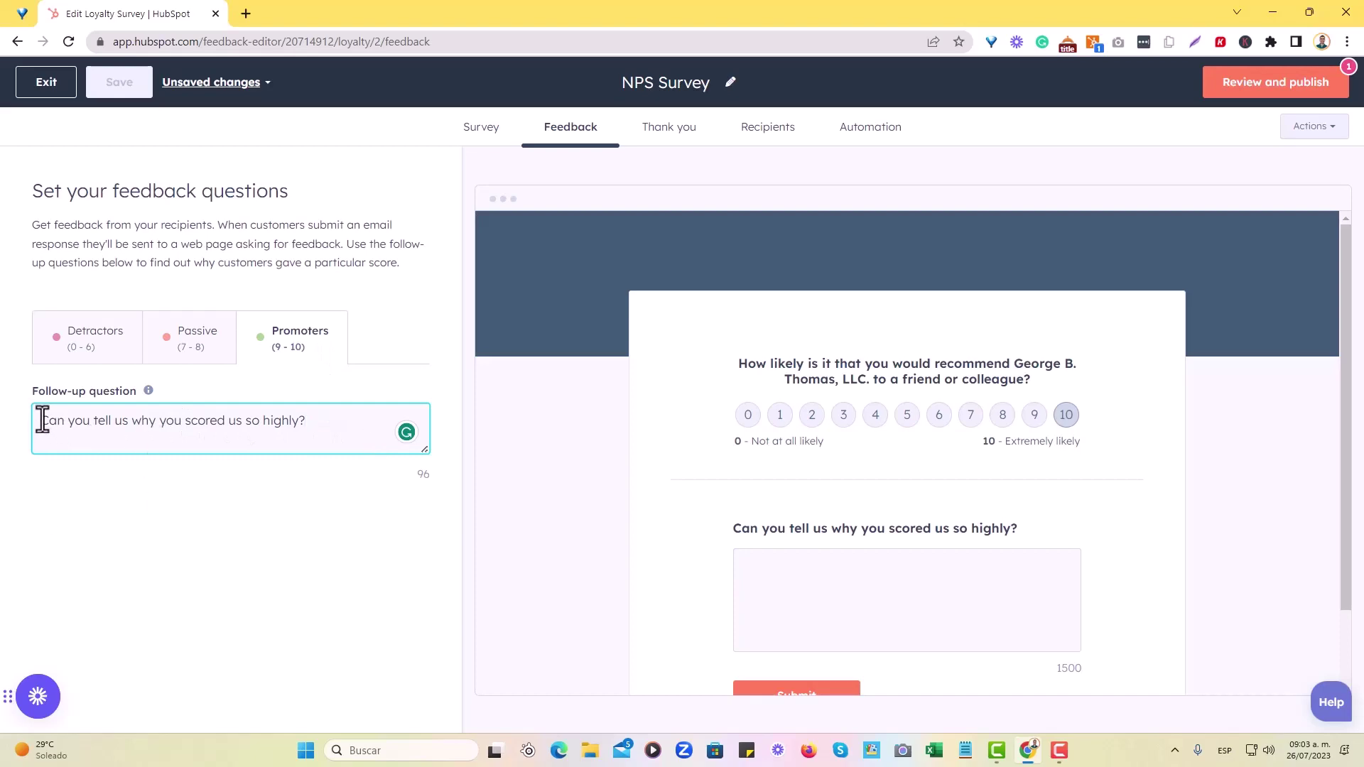
type("We love working wi")
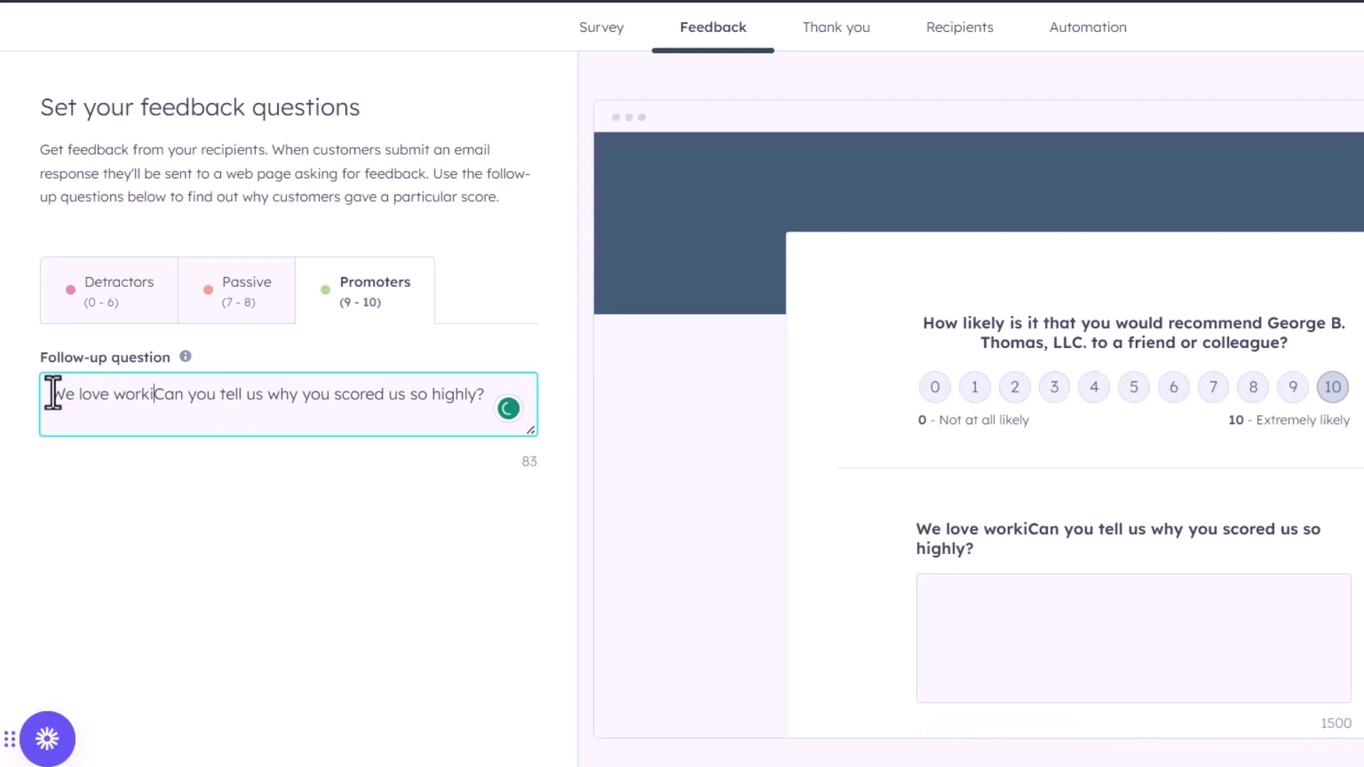
type("th you.")
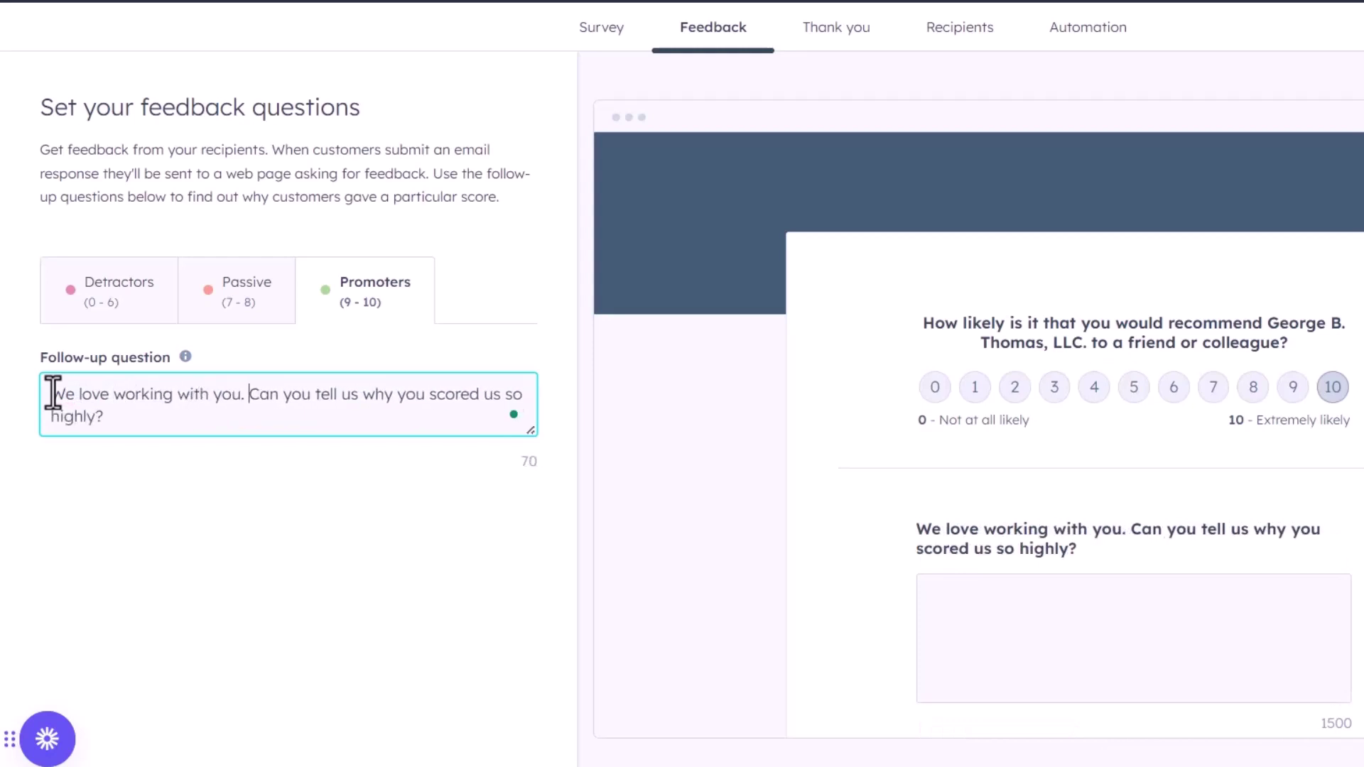
left_click(189, 509)
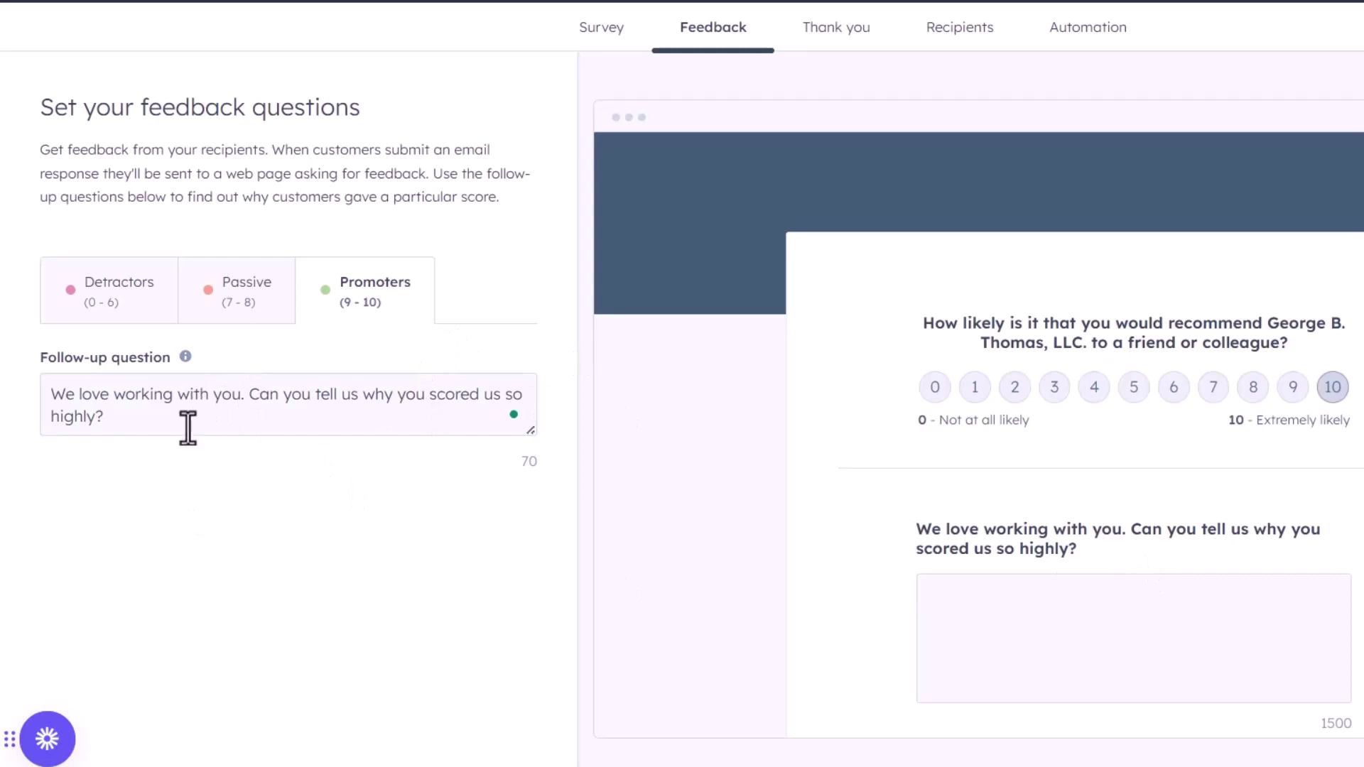
left_click(235, 426)
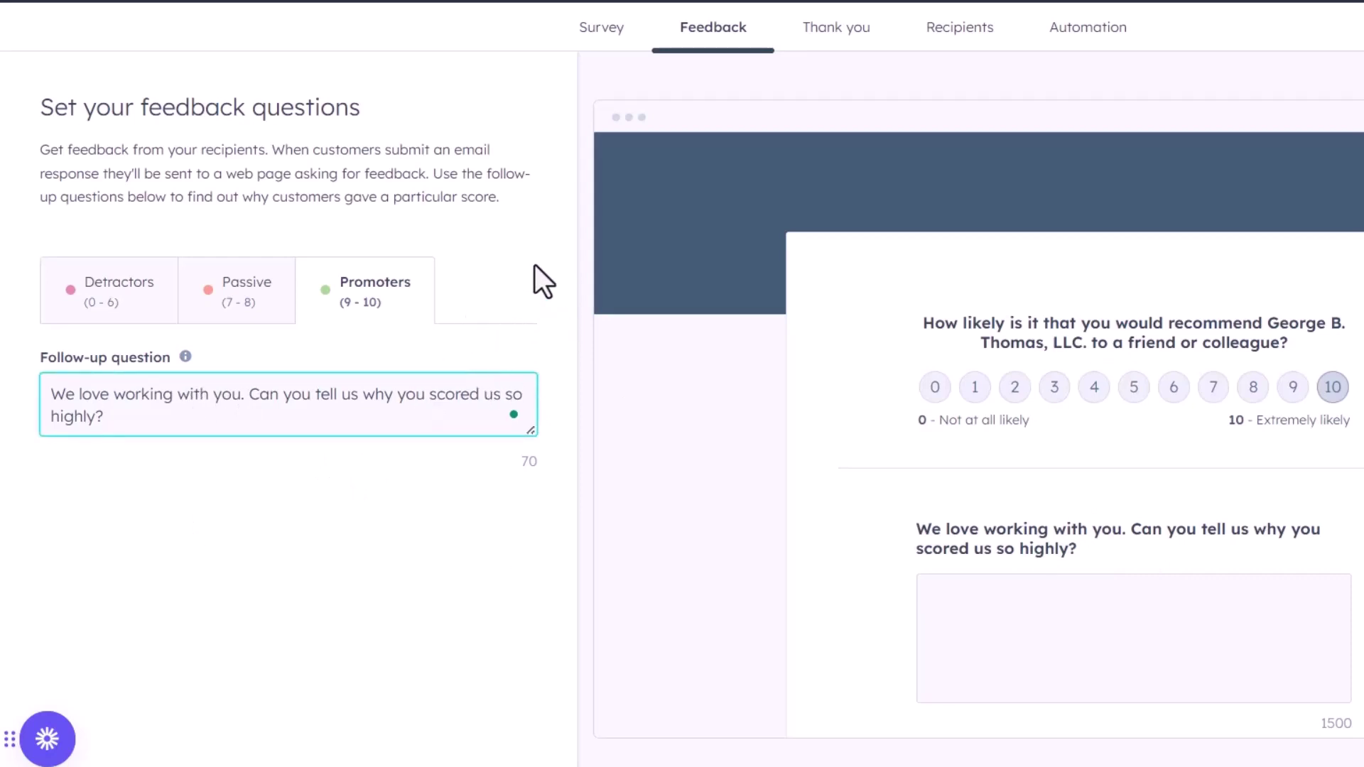
Replace the thank-you message's featured image with the orange-hoodie photo.
left_click(834, 30)
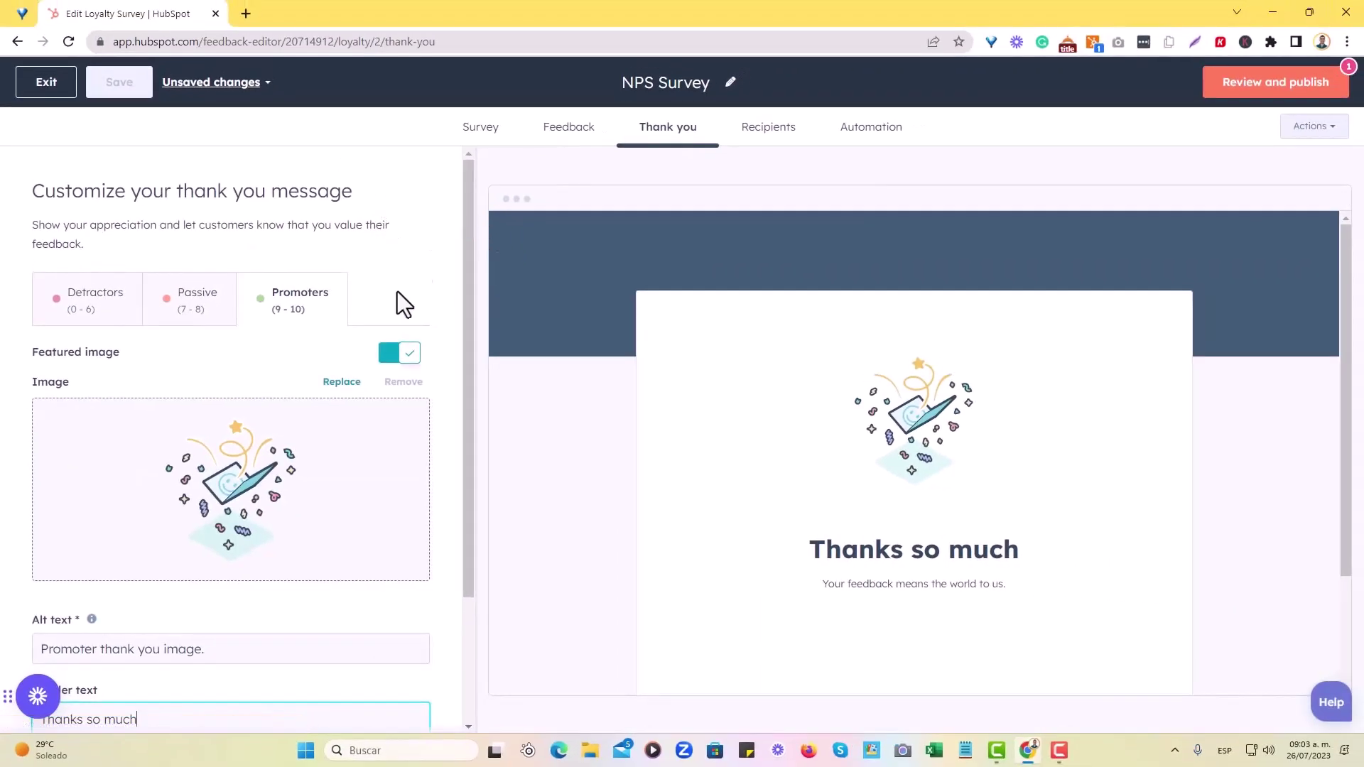
left_click(331, 384)
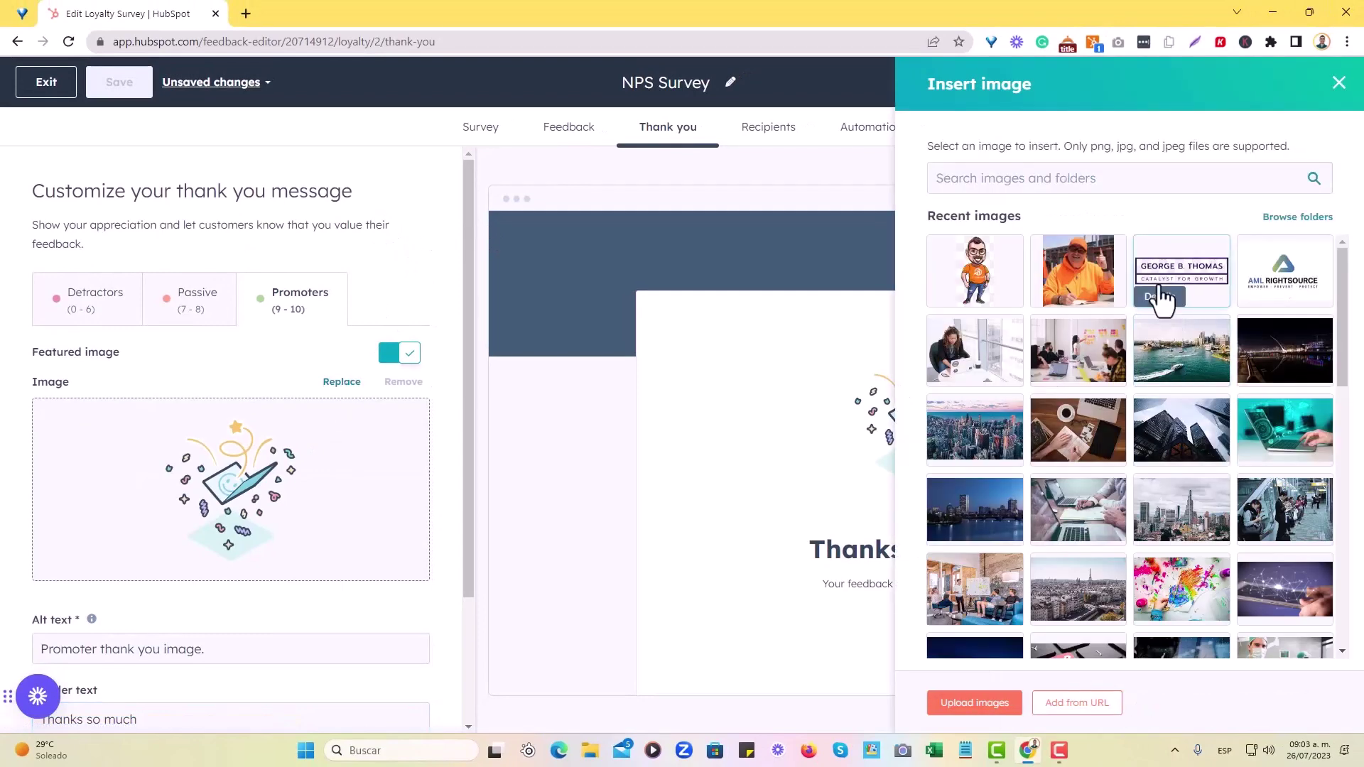
left_click(1092, 277)
Change the thank-you header to 'Thanks so much!'.
scroll(943, 503, "down", 2)
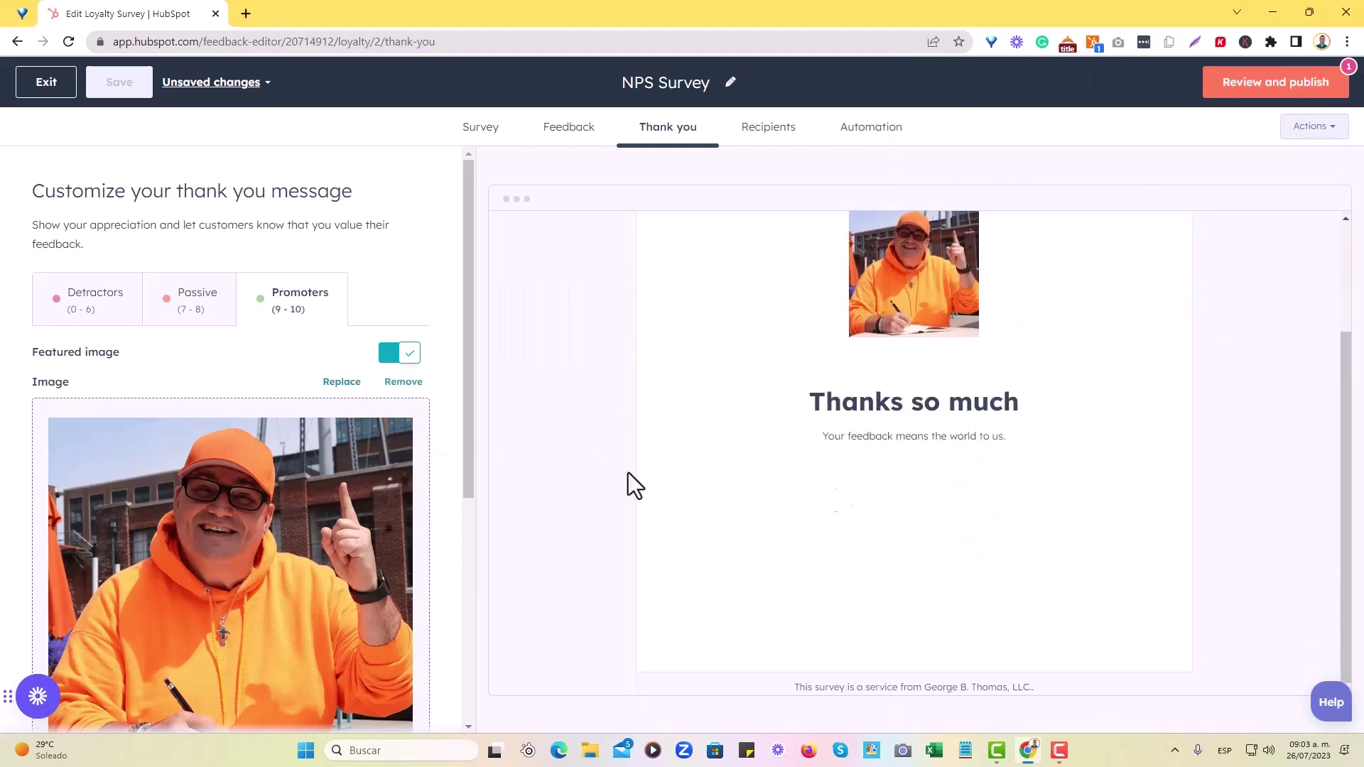
scroll(433, 431, "down", 6)
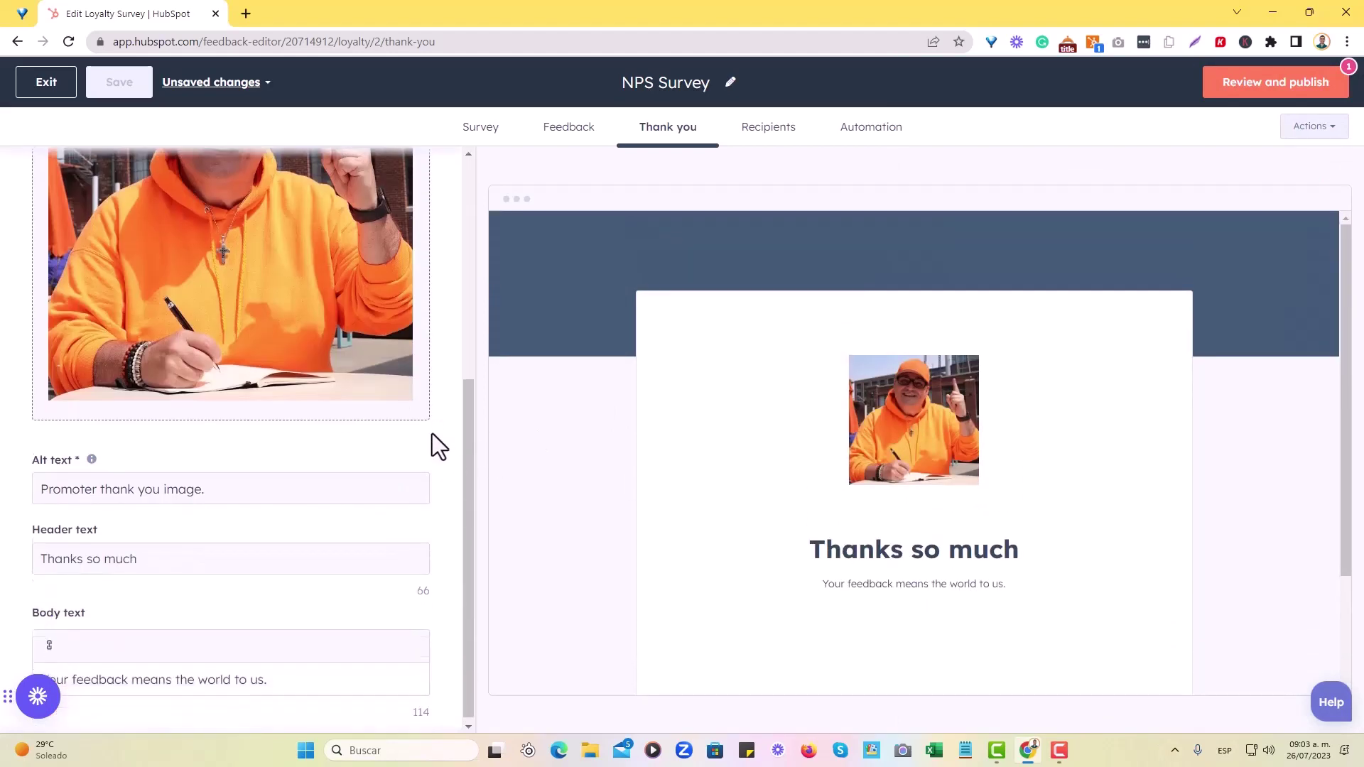
double_click(167, 557)
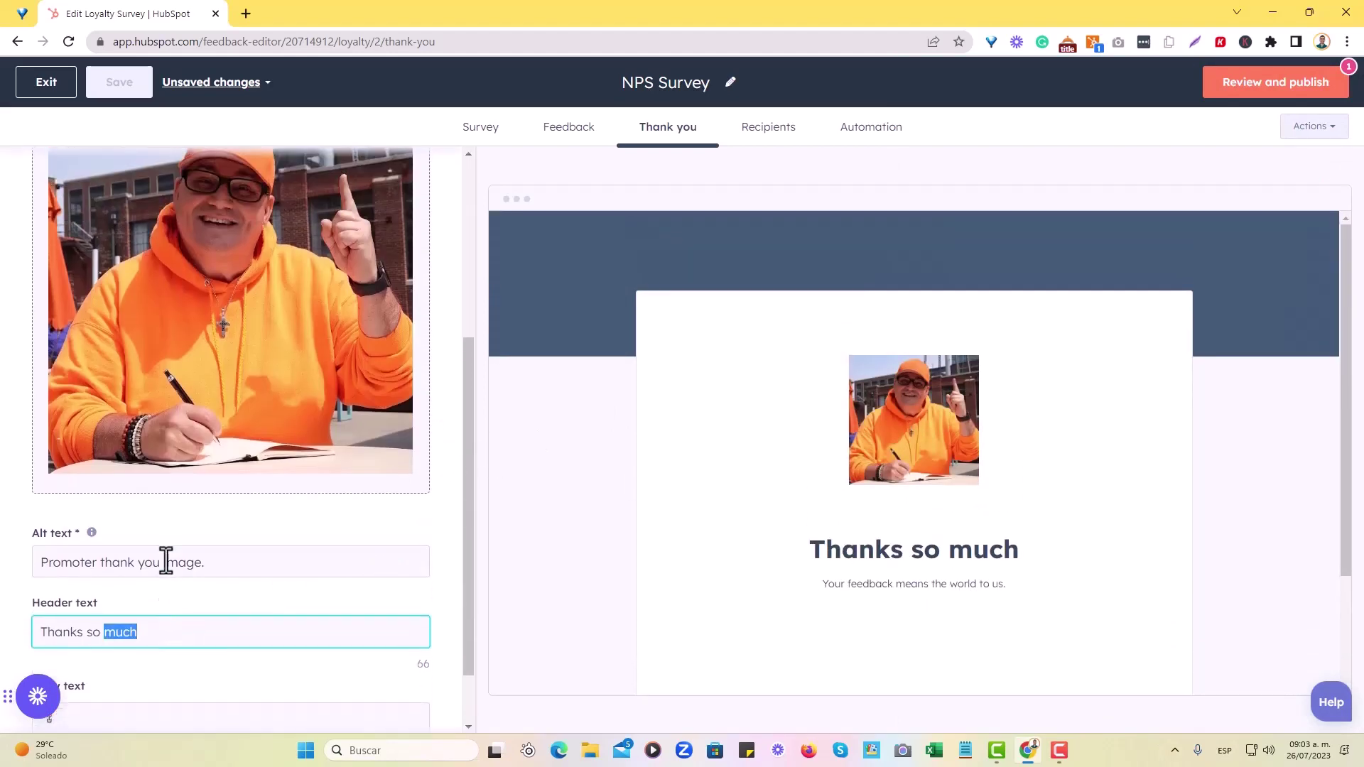
left_click(170, 634)
type("!")
left_click_drag(472, 561, 470, 616)
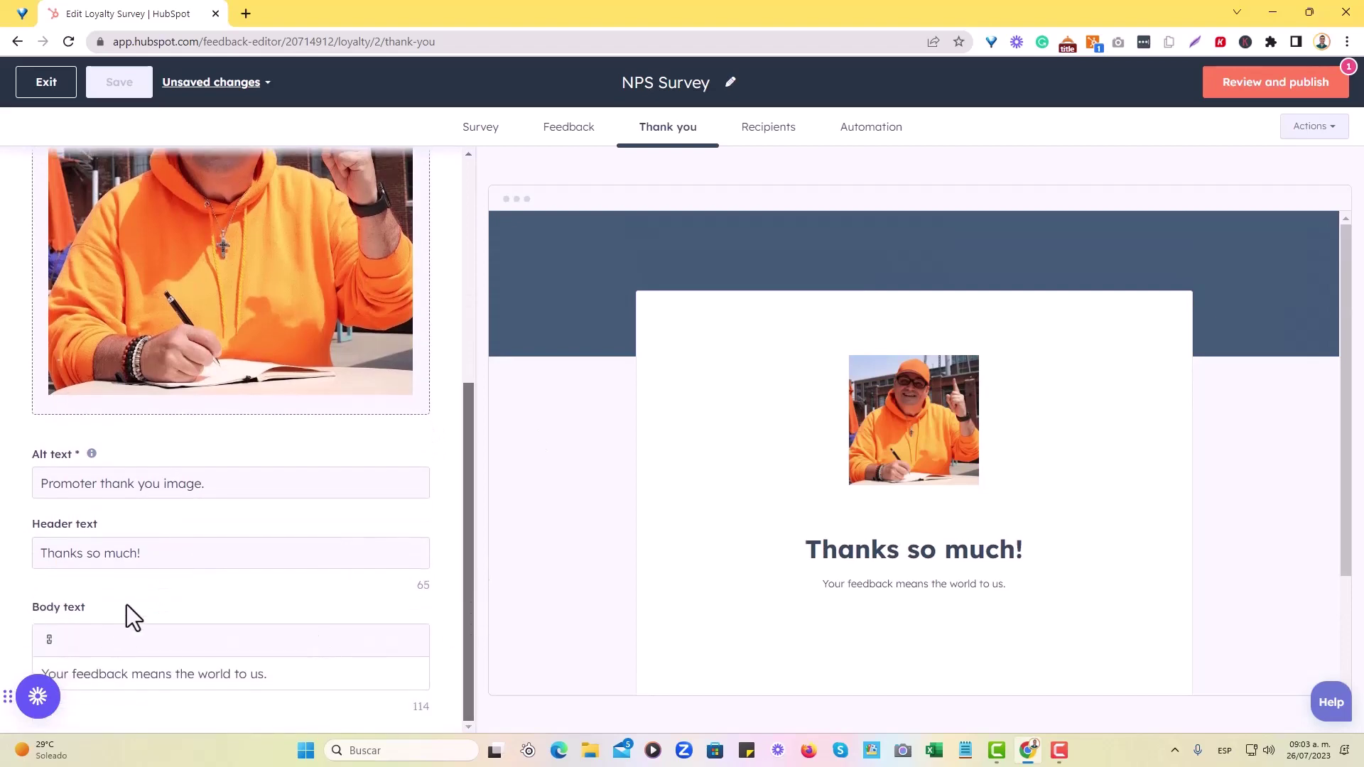
left_click(228, 483)
left_click_drag(468, 670, 458, 448)
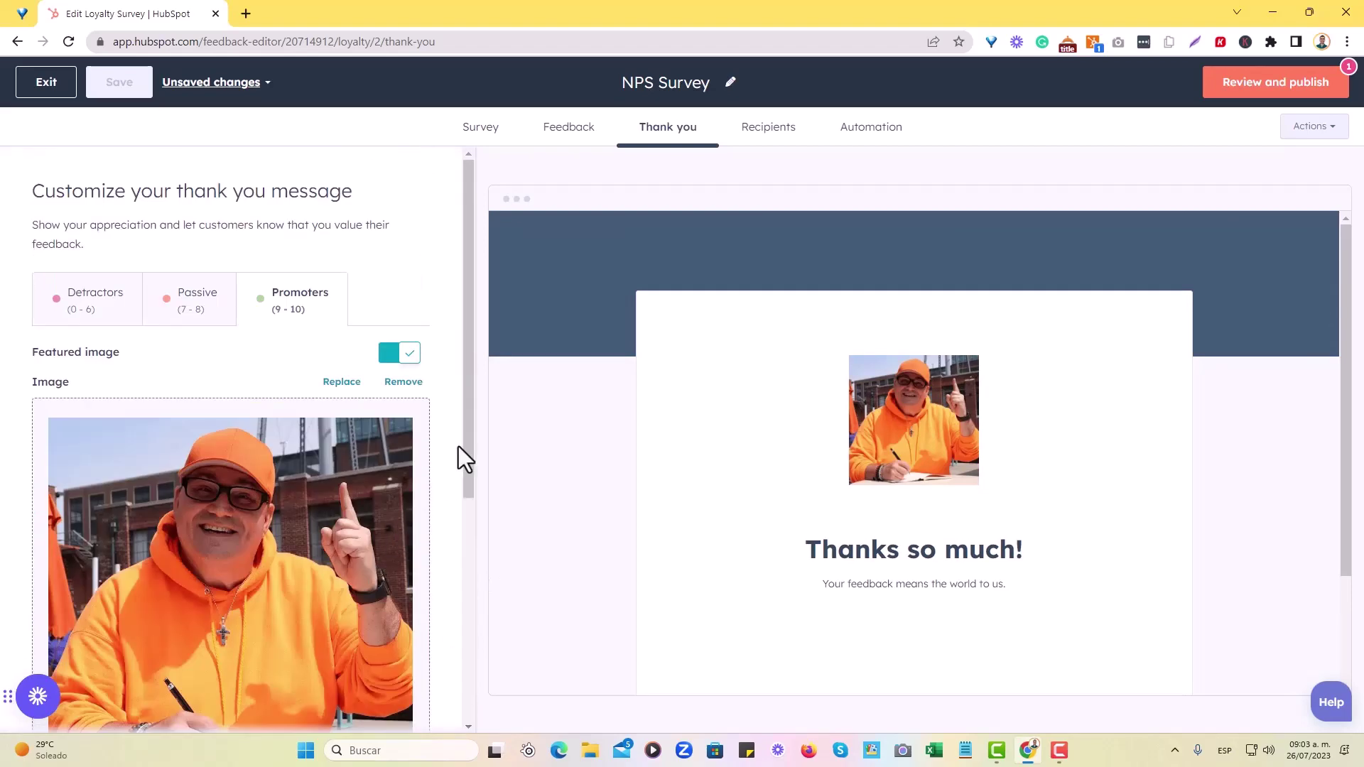
Target contacts whose Became a customer date is over 30 days ago (81 recipients).
left_click(776, 136)
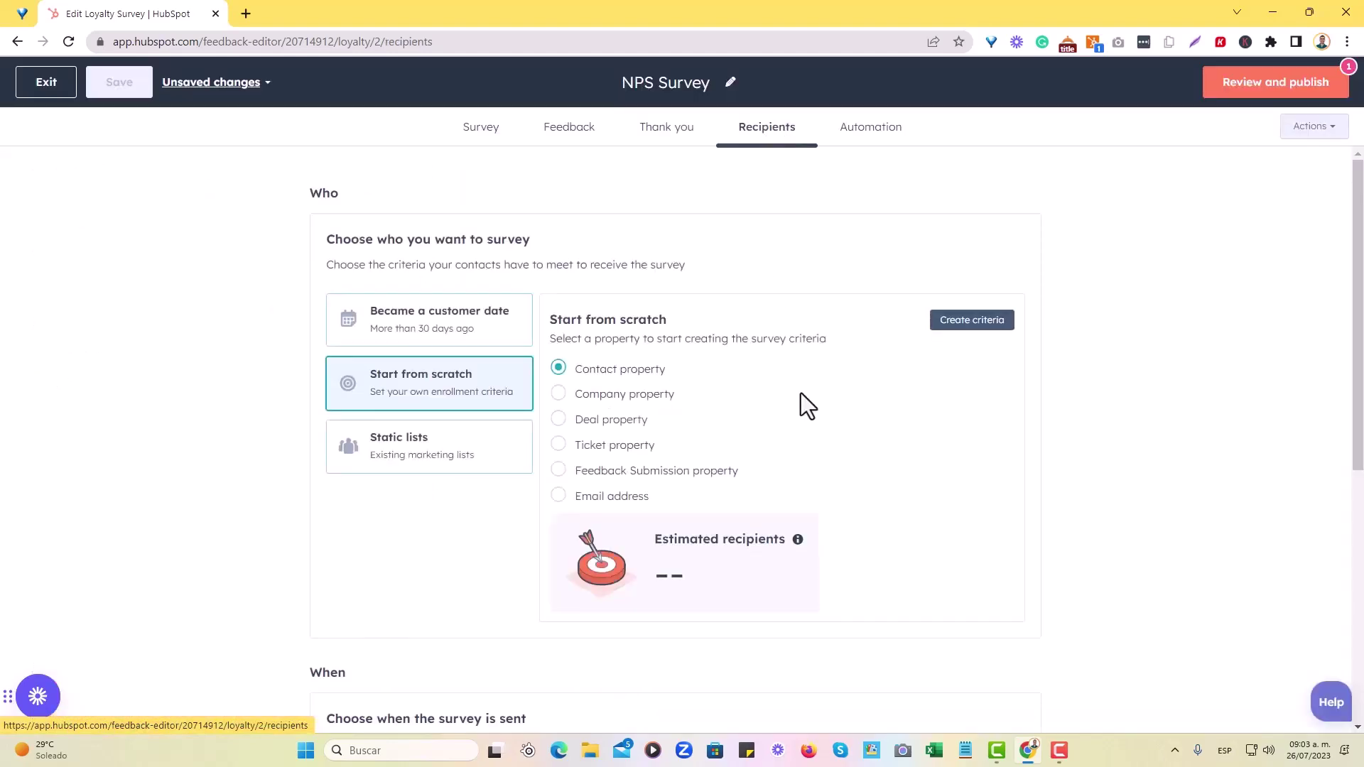
scroll(807, 437, "down", 3)
scroll(807, 438, "up", 3)
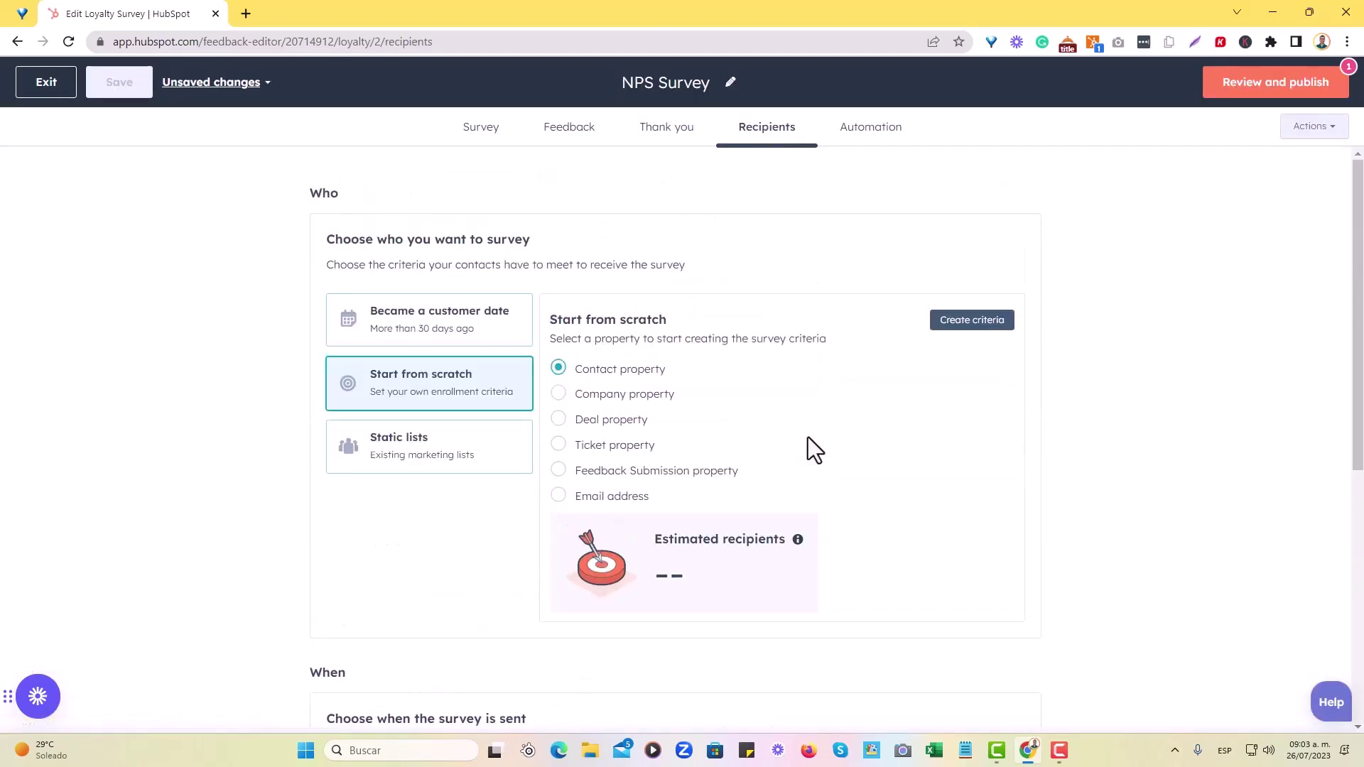
scroll(813, 426, "down", 3)
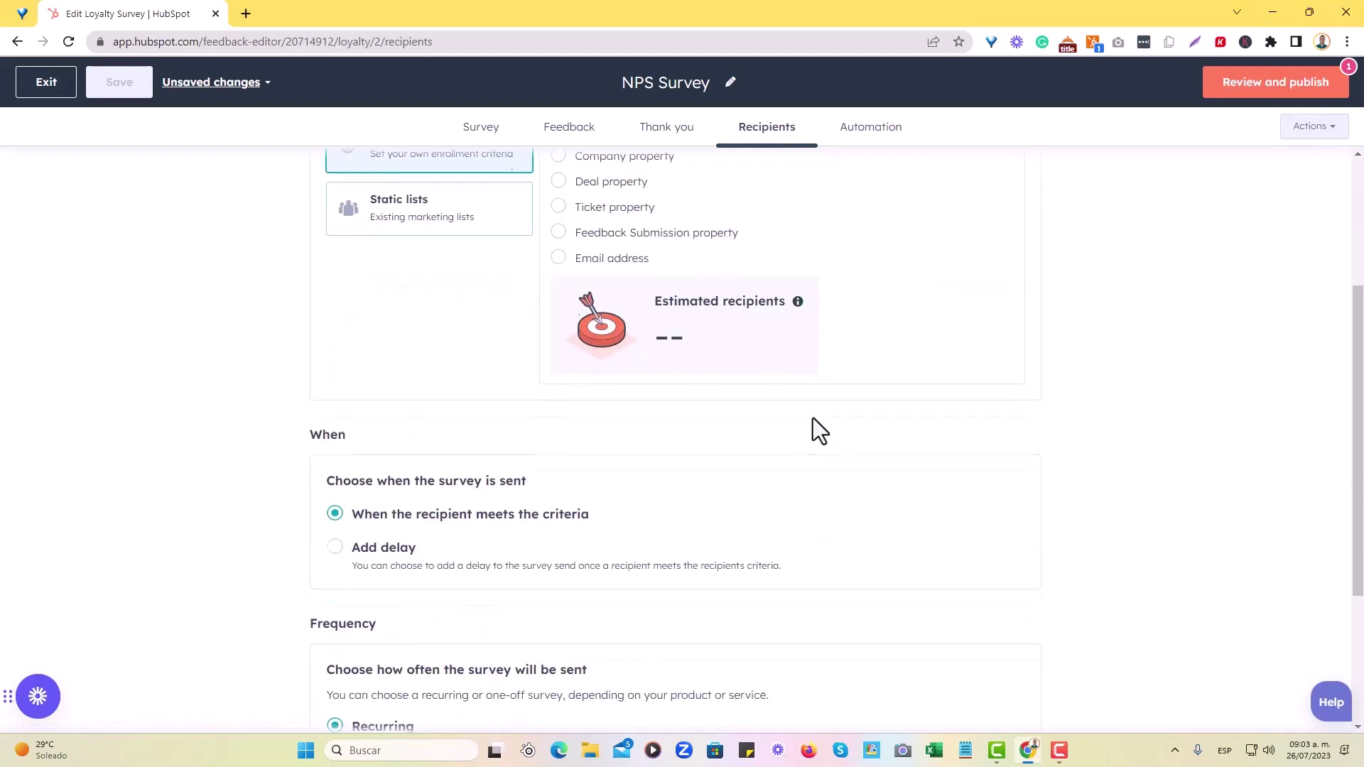
scroll(813, 418, "up", 3)
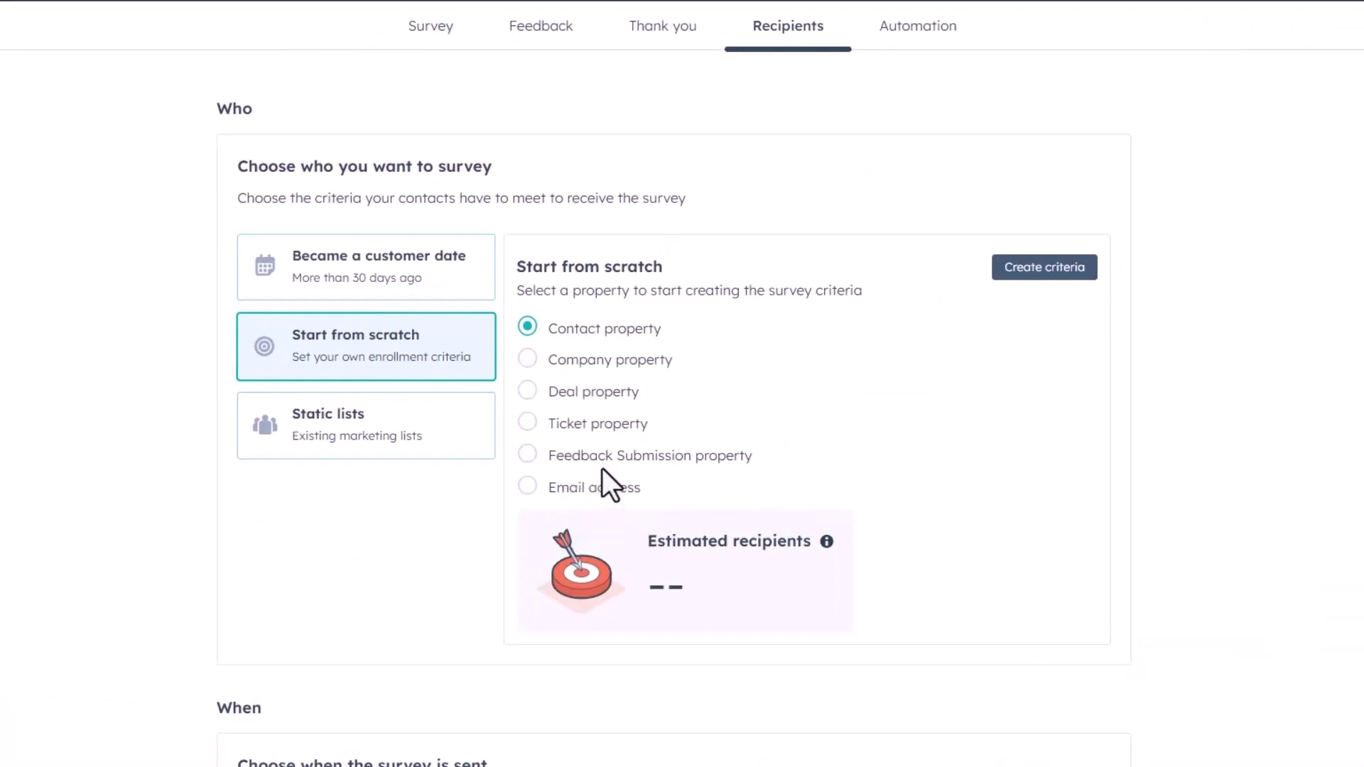
left_click(371, 284)
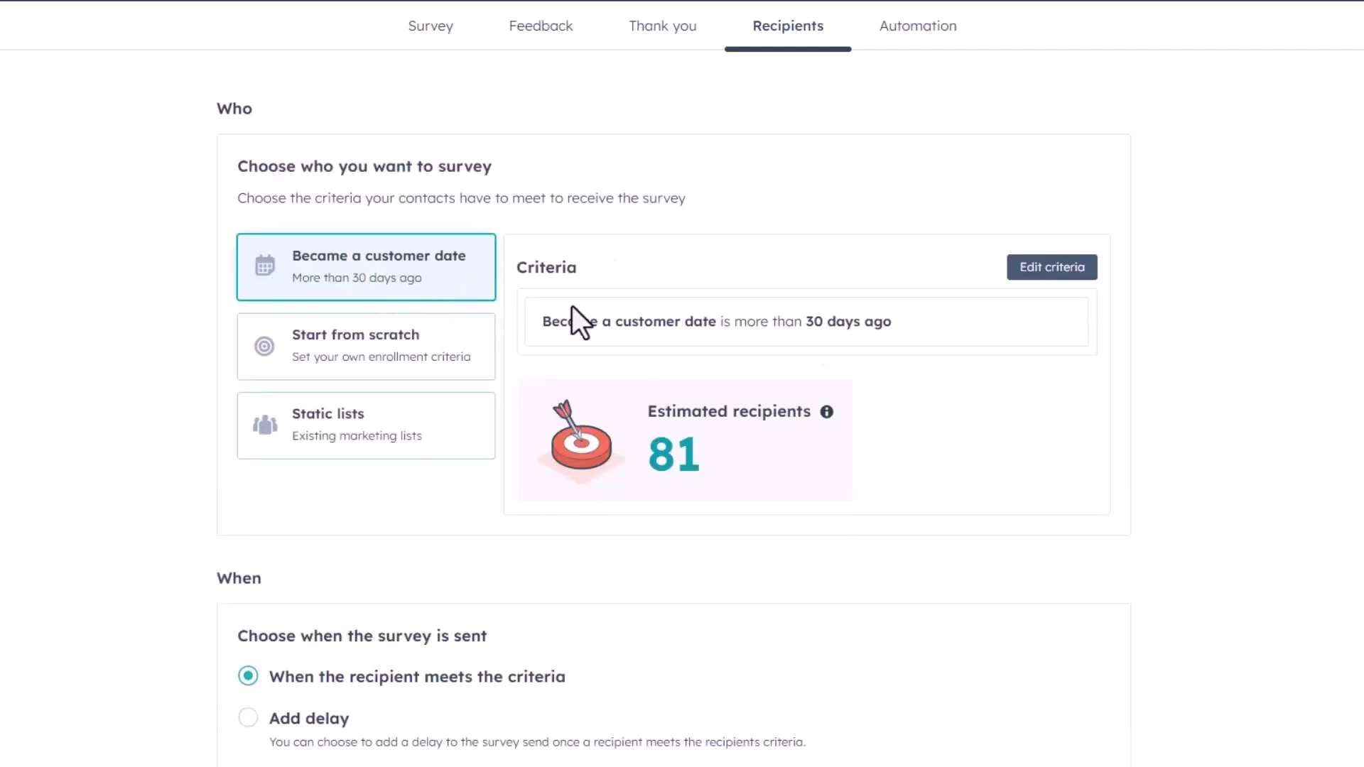
Switch recipients to Static lists and select the 32-contact marketing list.
left_click(378, 419)
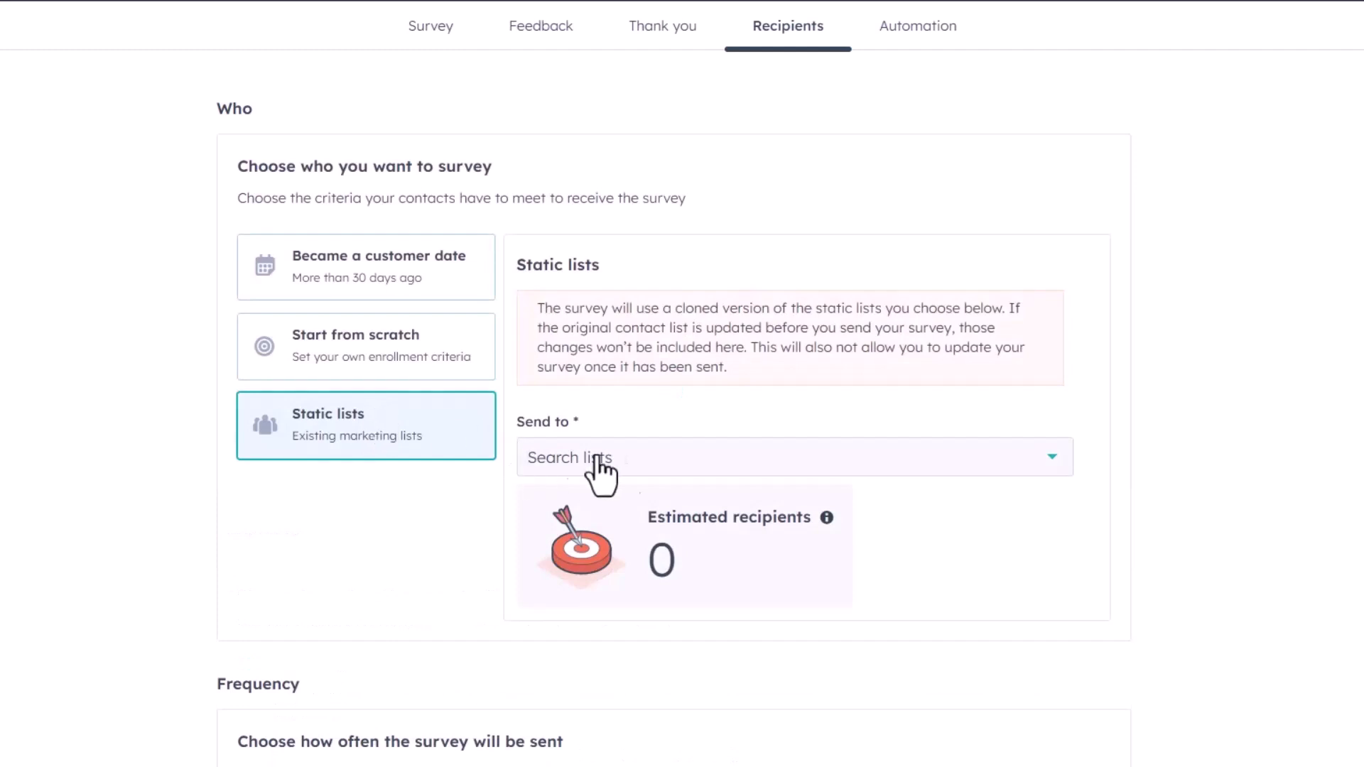
left_click(627, 460)
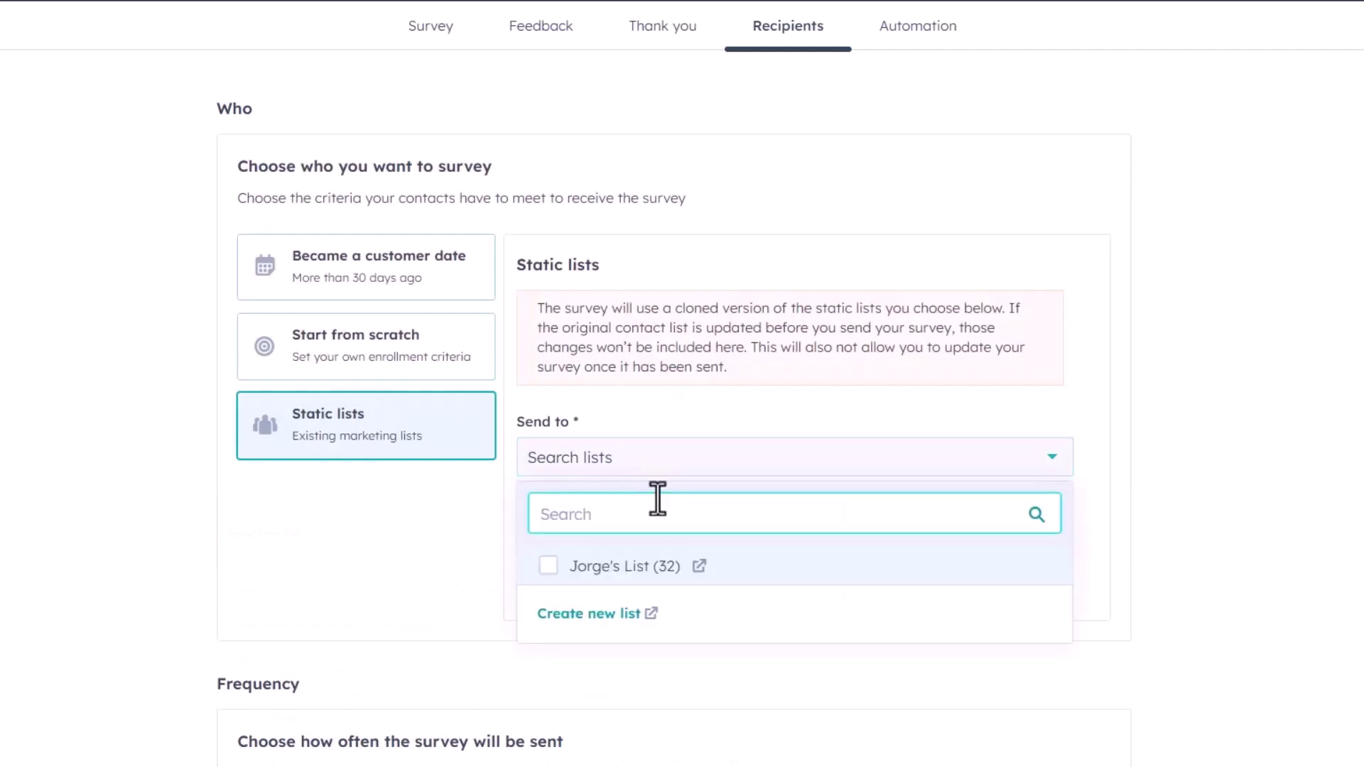
left_click(547, 568)
left_click(407, 551)
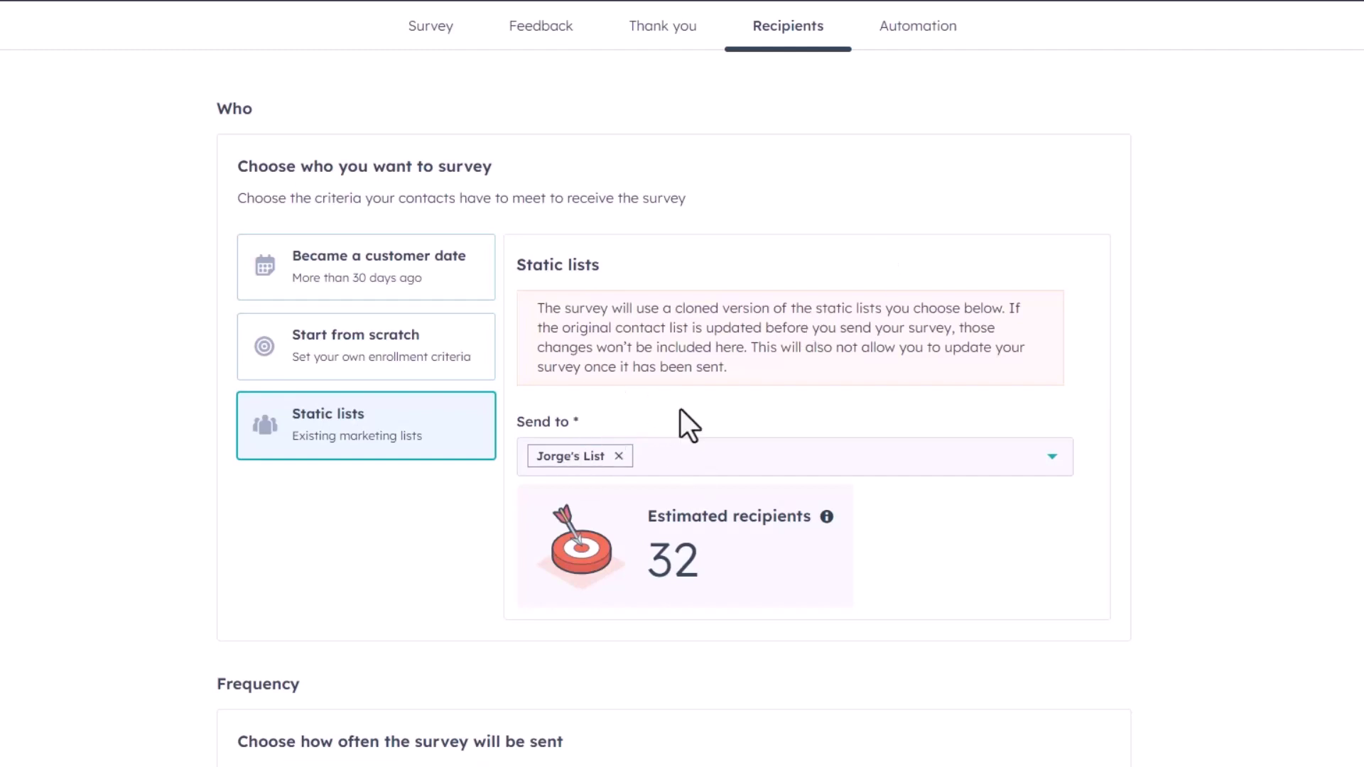
scroll(718, 277, "down", 3)
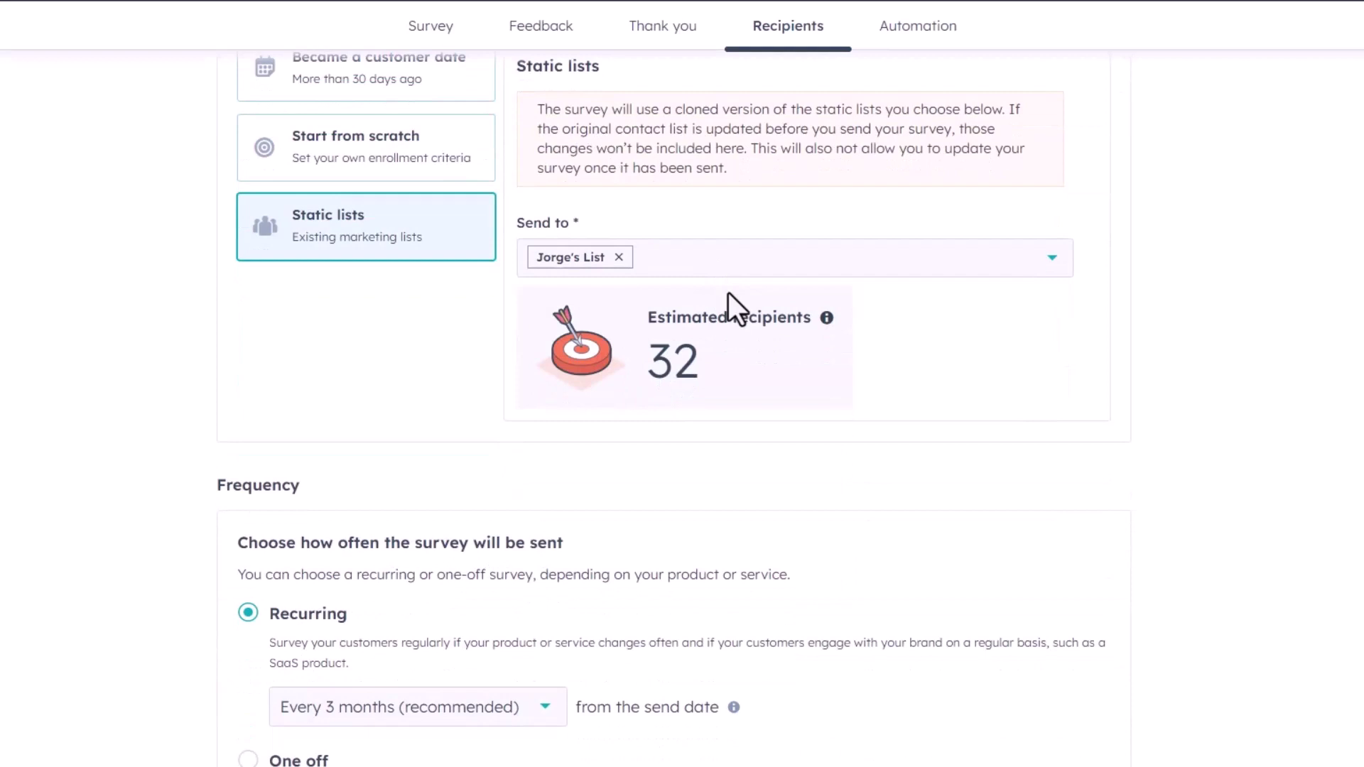
scroll(753, 327, "down", 2)
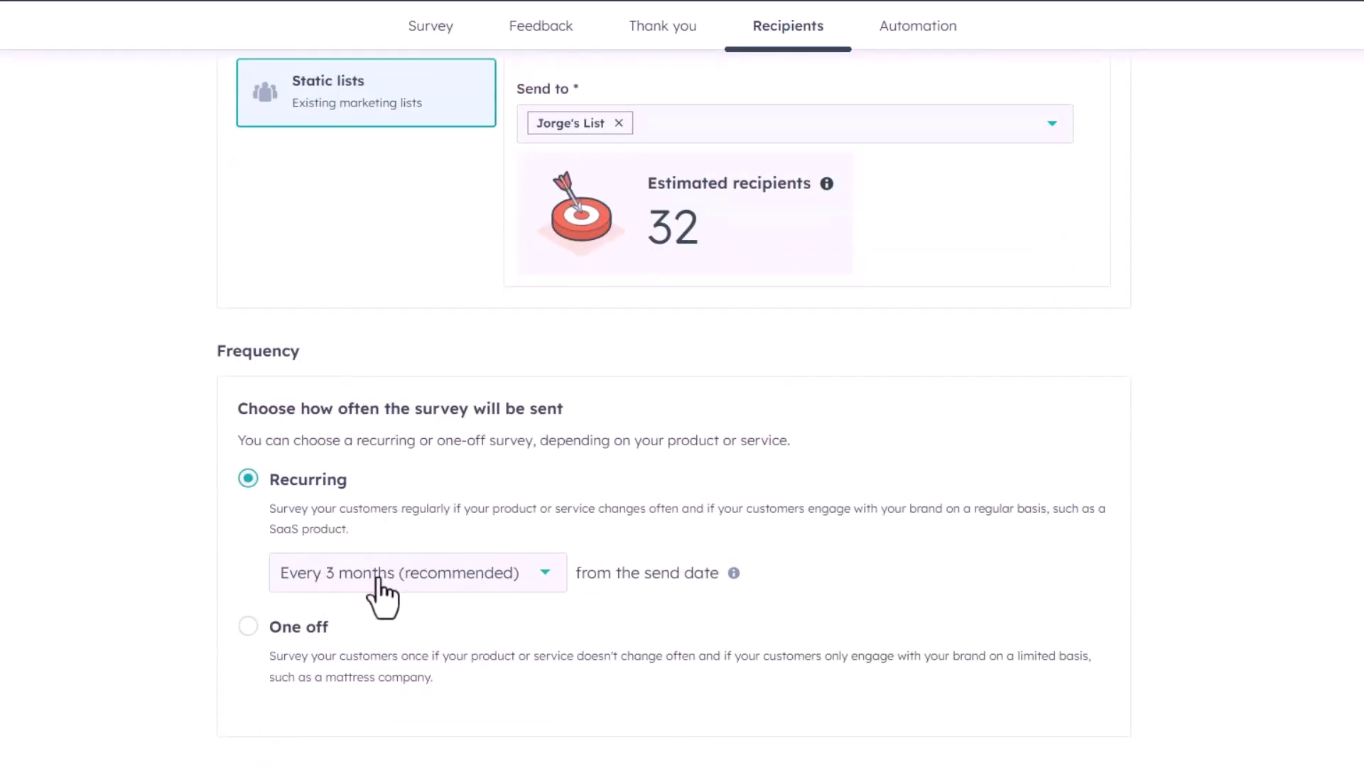
mouse_move(732, 575)
left_click(487, 581)
scroll(452, 451, "up", 1)
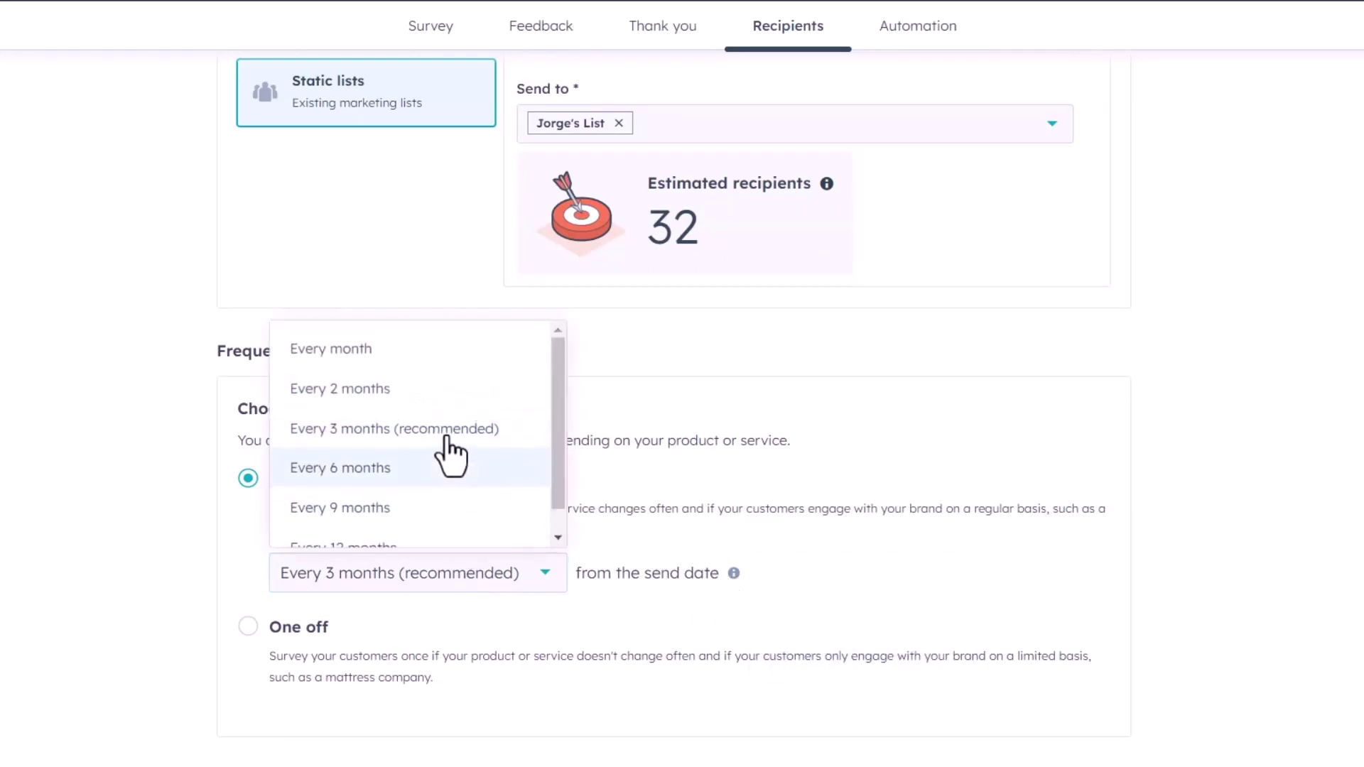
scroll(419, 475, "down", 1)
left_click(413, 455)
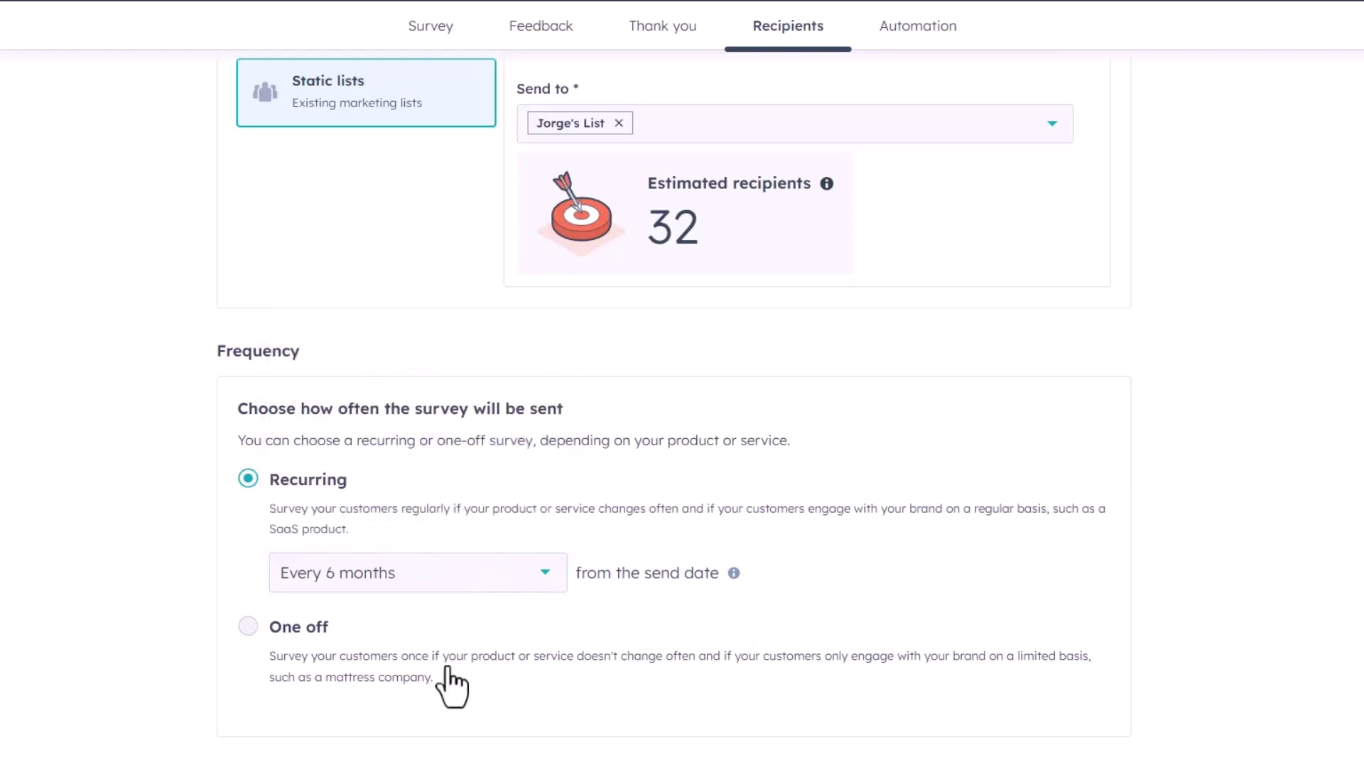
left_click(321, 630)
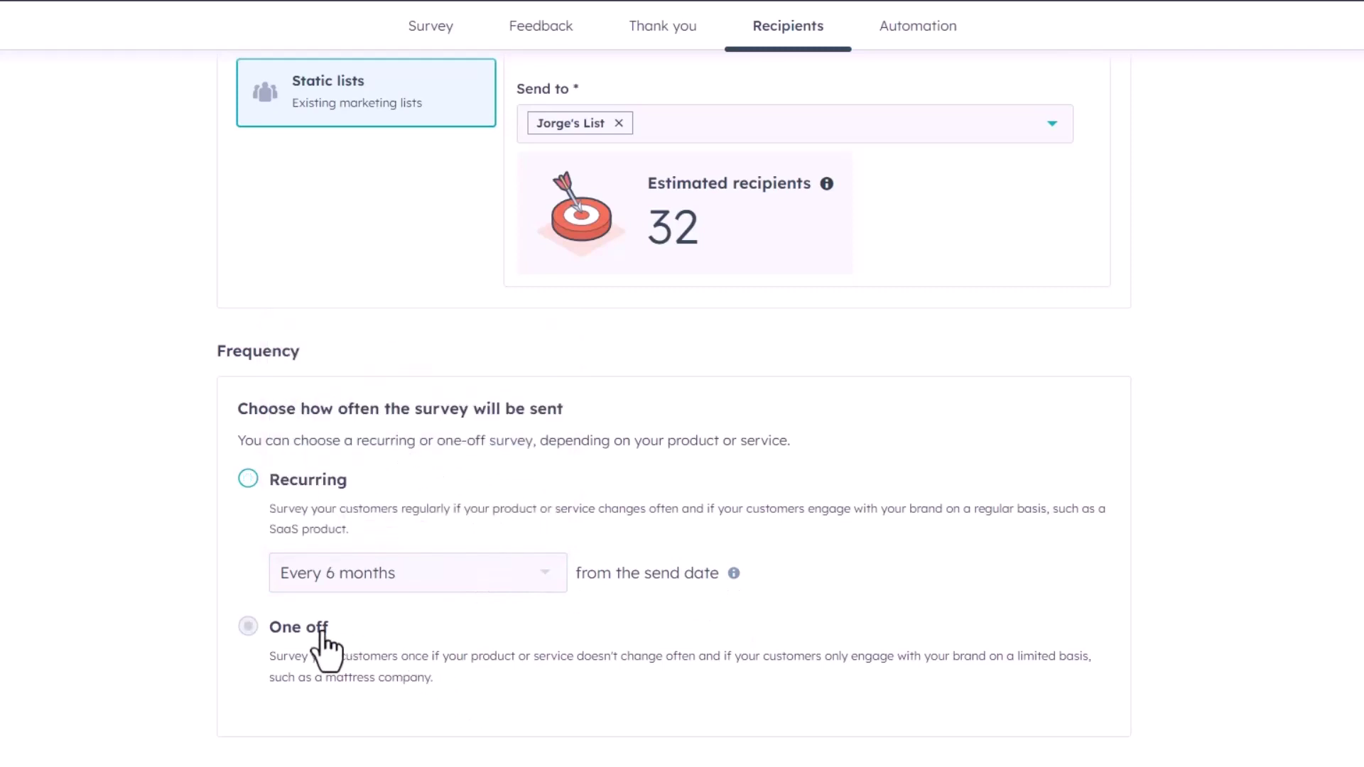
left_click(250, 478)
left_click(411, 583)
left_click(421, 399)
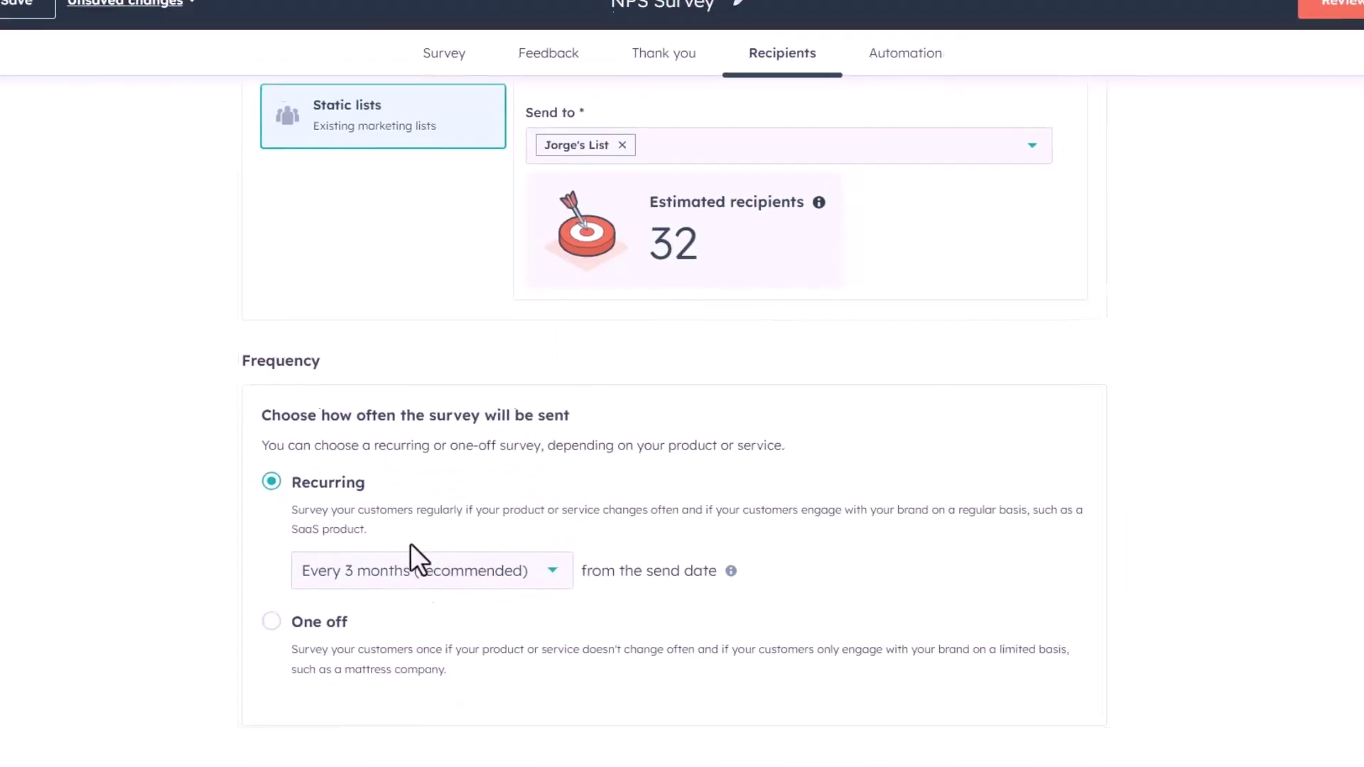
scroll(824, 604, "up", 4)
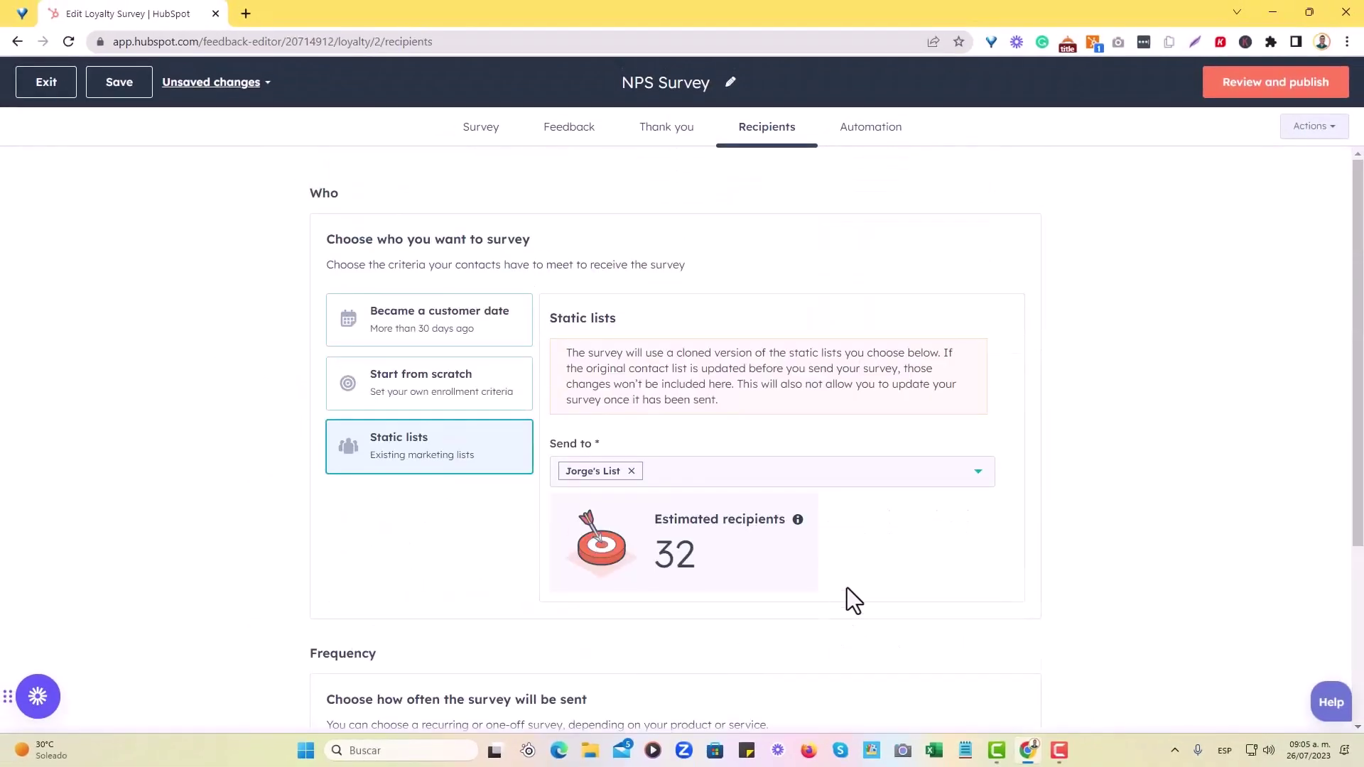
Add a team member as the recipient of new survey response notifications under Automation.
left_click(863, 134)
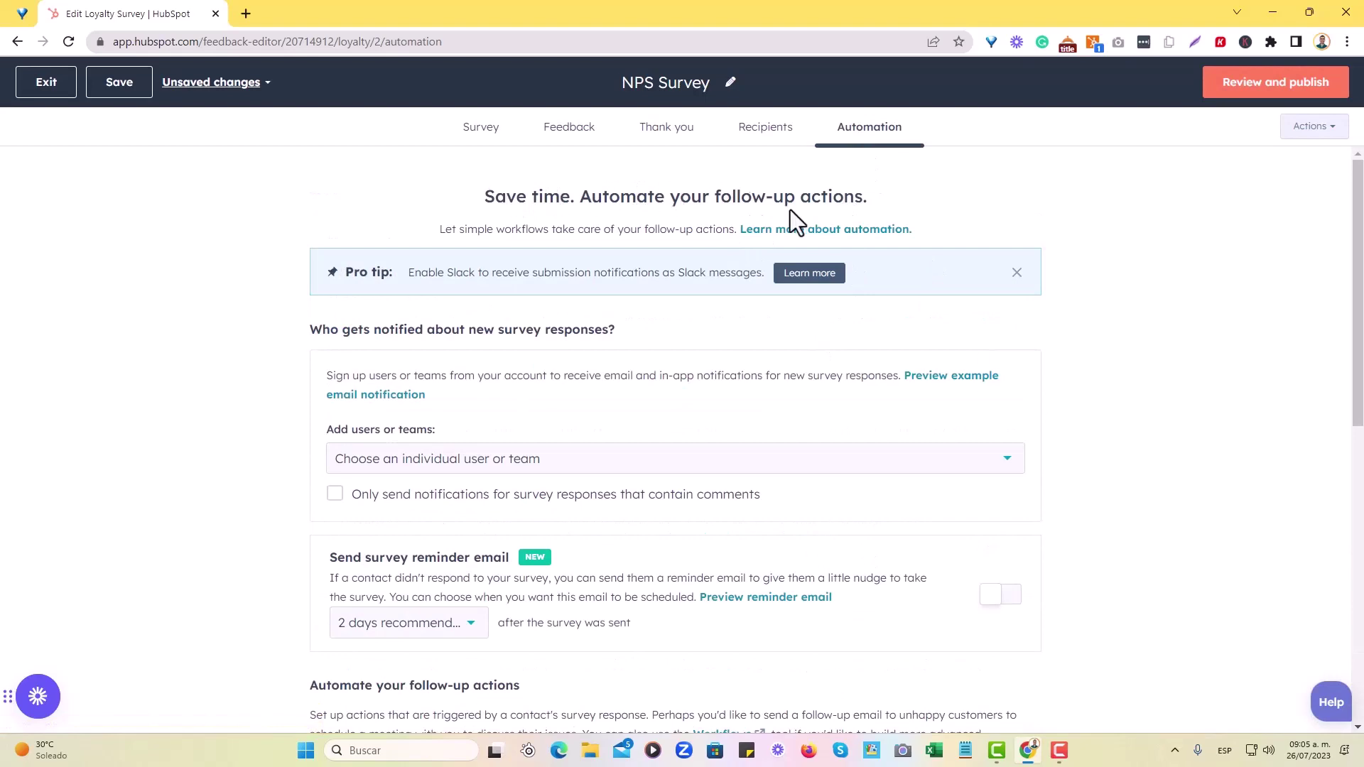
scroll(698, 338, "down", 2)
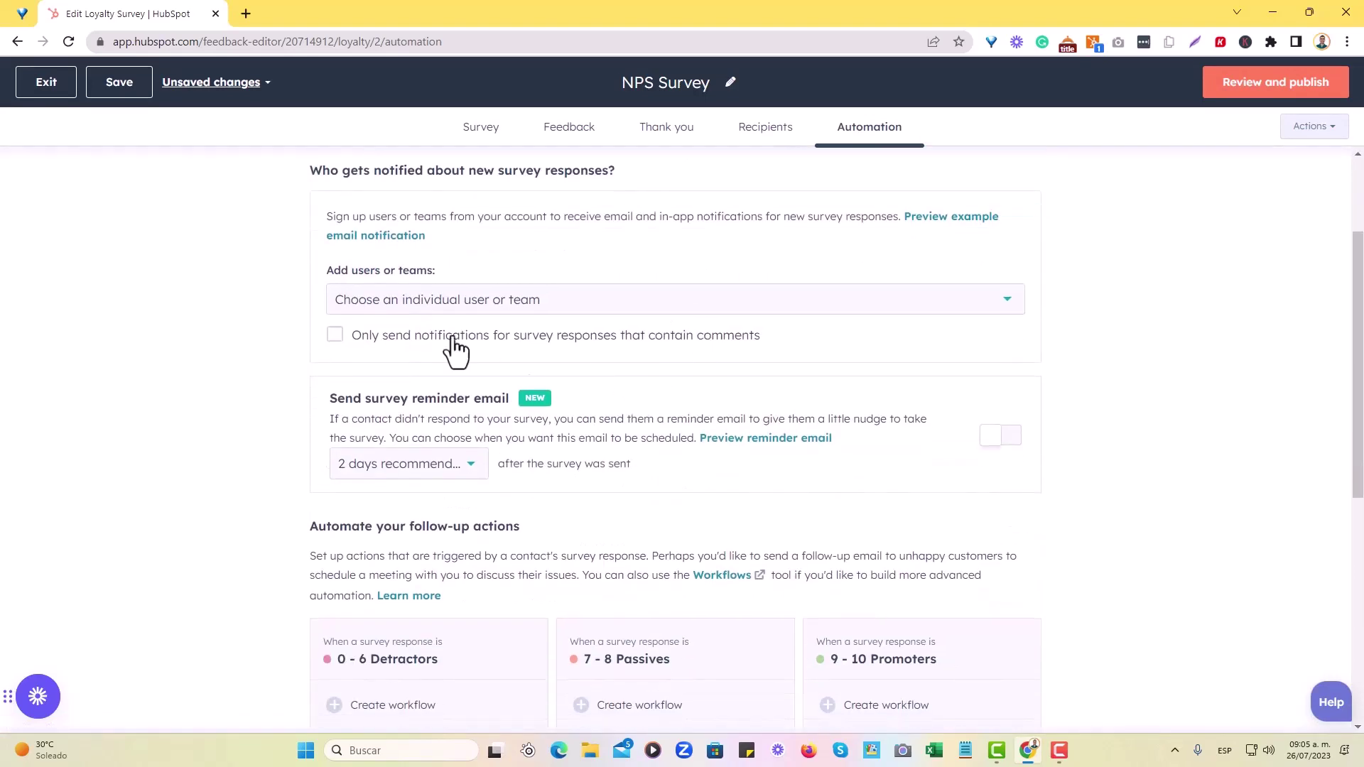
scroll(511, 311, "up", 2)
left_click(526, 461)
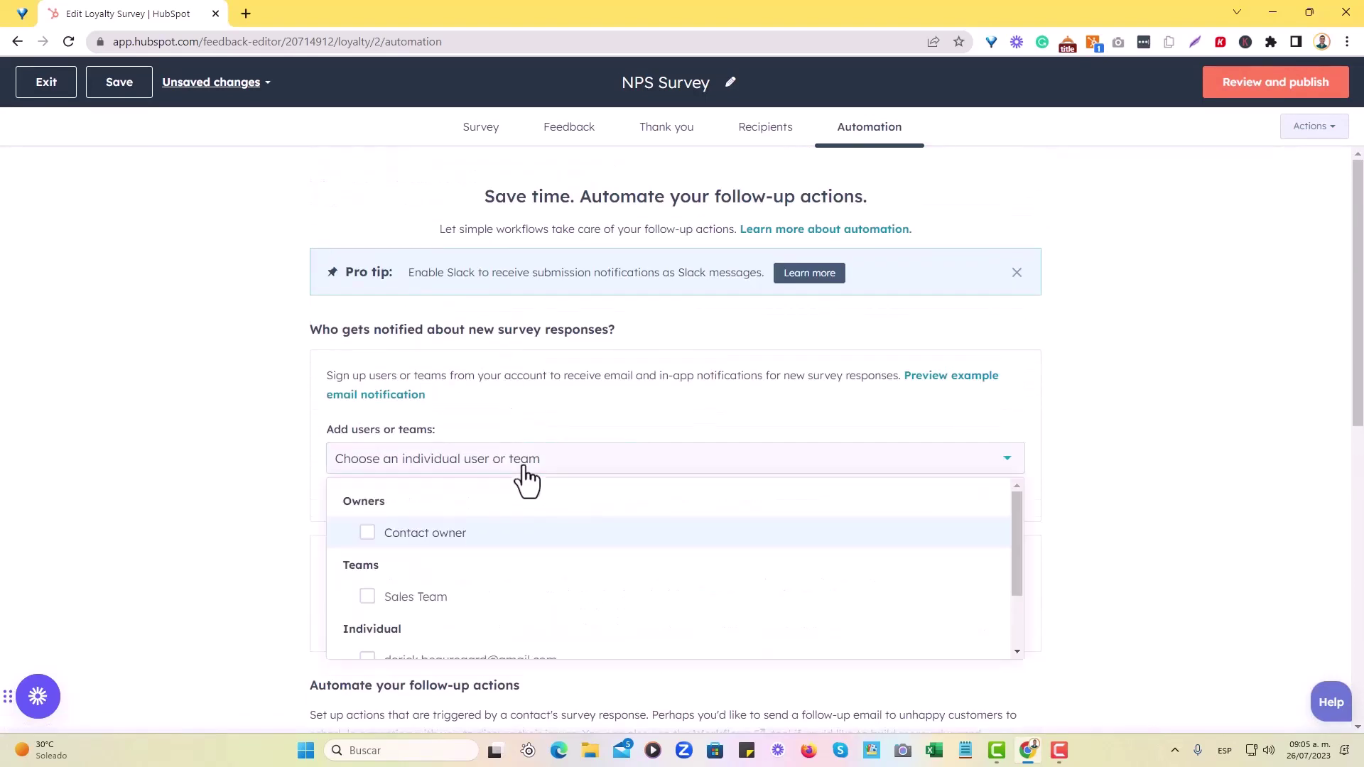
scroll(497, 519, "down", 2)
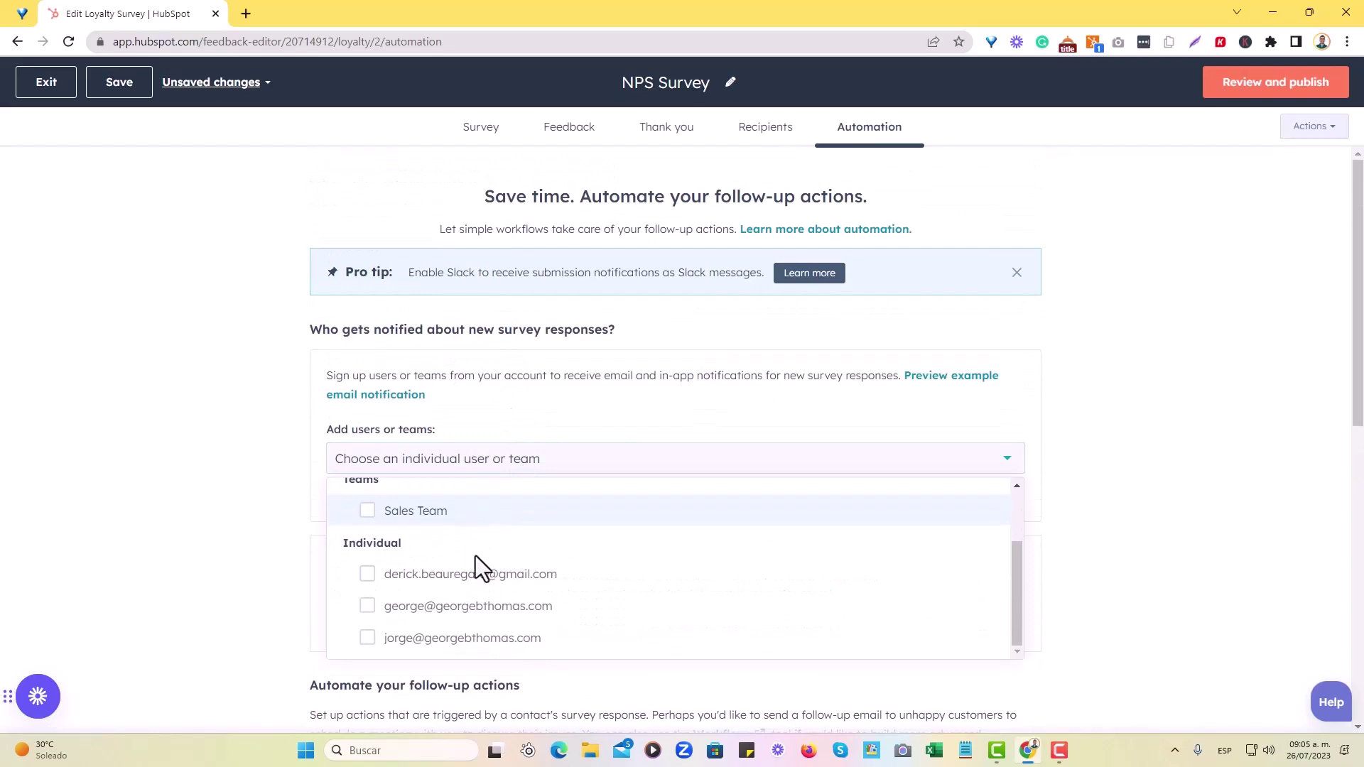
left_click(365, 643)
left_click(159, 531)
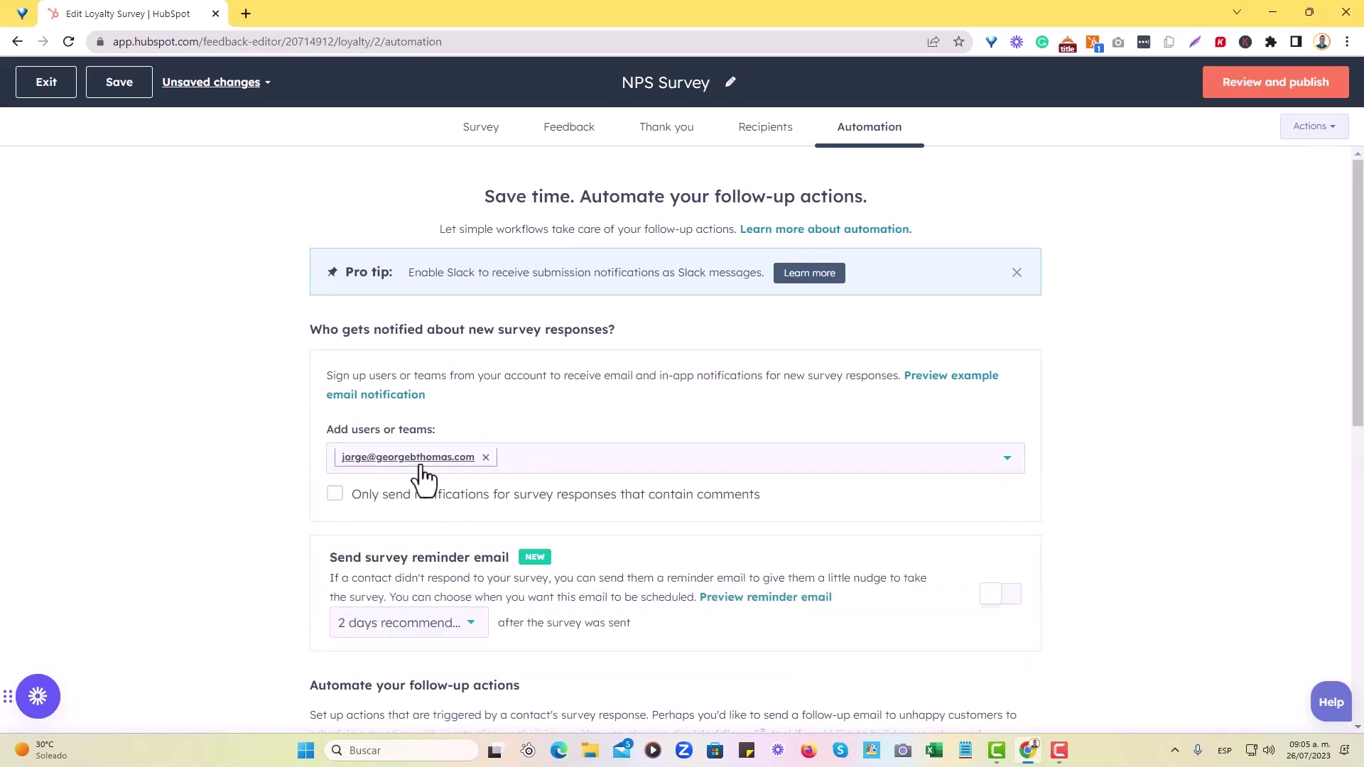
scroll(512, 511, "down", 2)
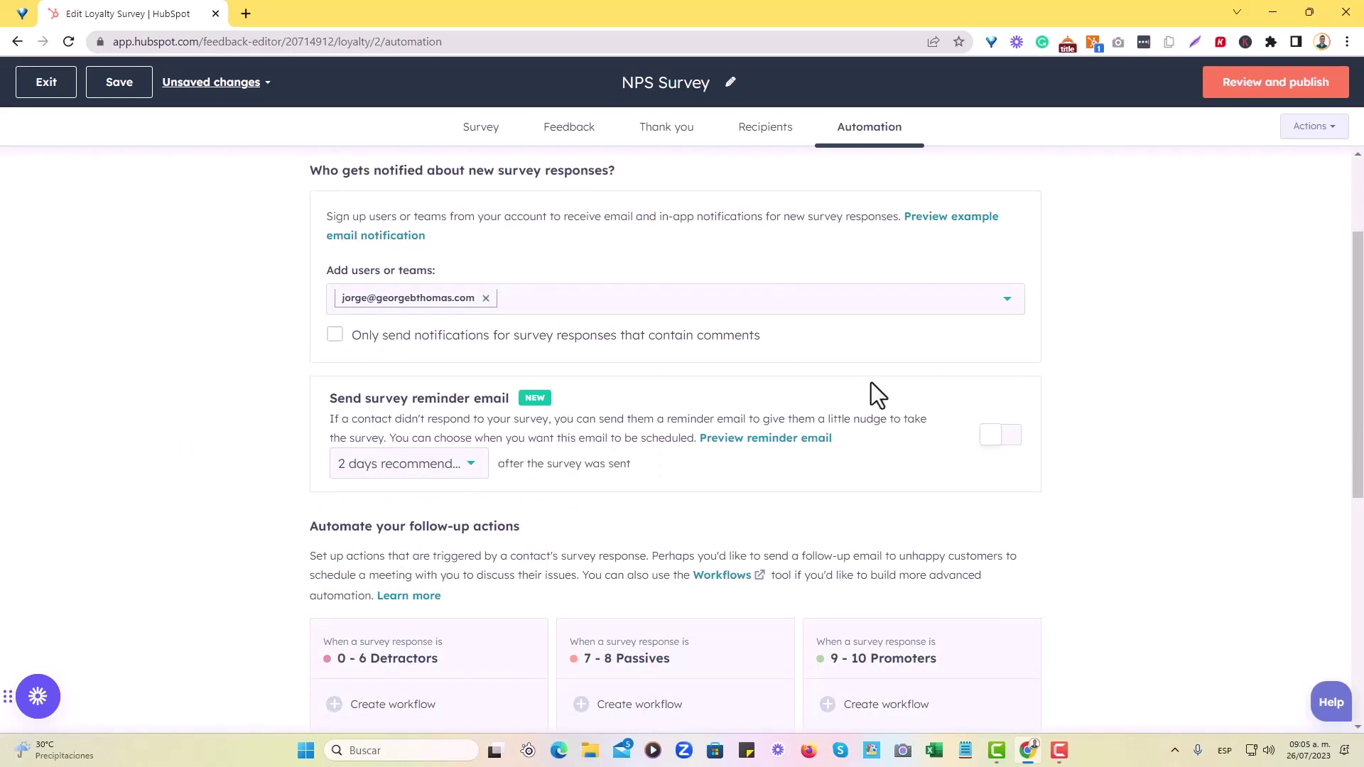
Set the survey reminder delay to 3 days after sending.
left_click(458, 476)
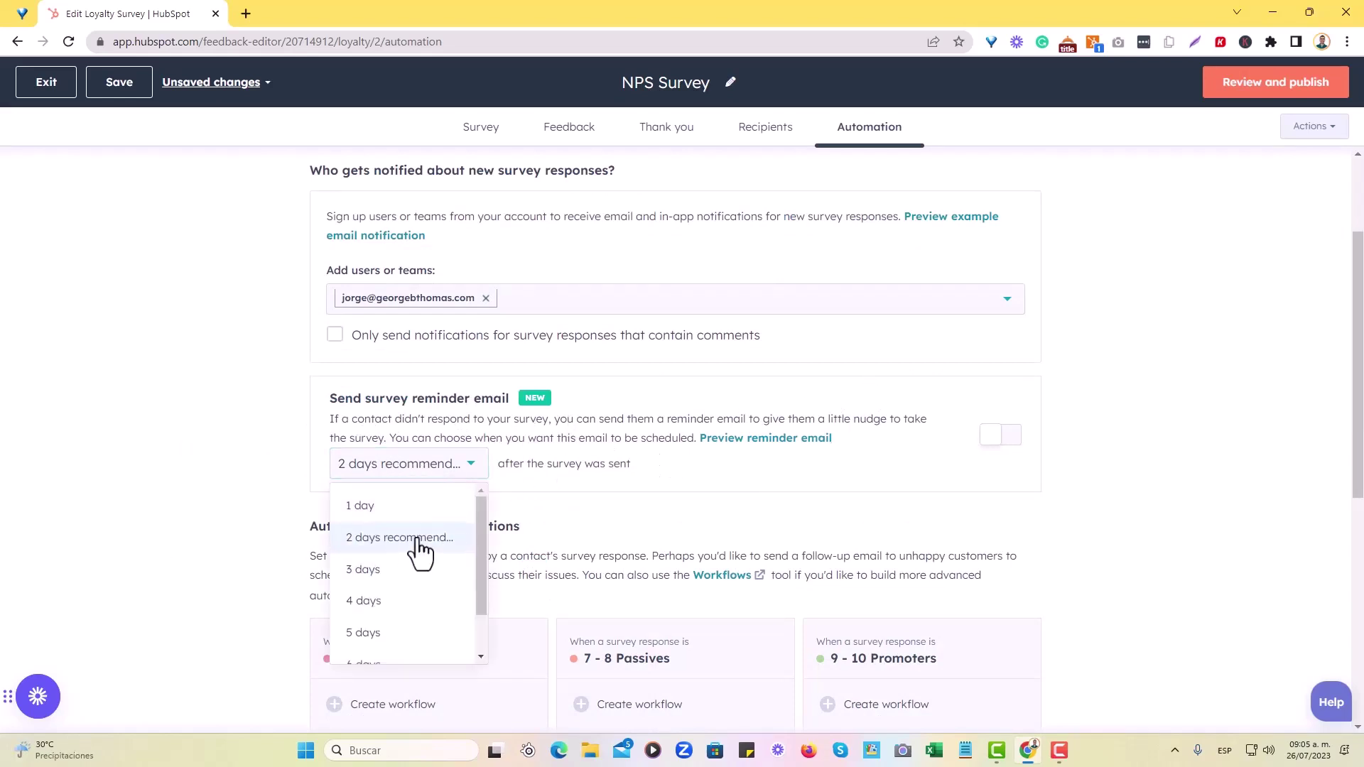
scroll(389, 539, "down", 1)
left_click(386, 521)
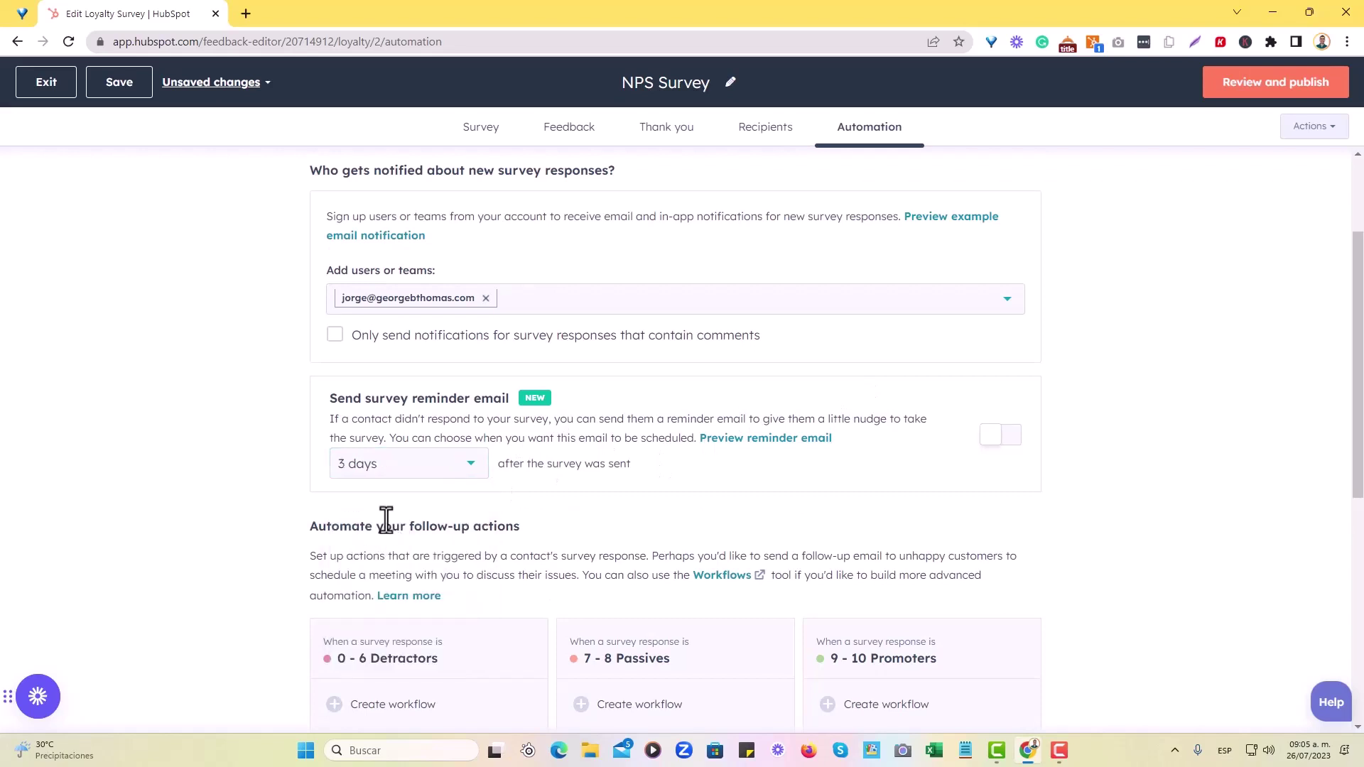
left_click(428, 474)
scroll(426, 533, "up", 1)
scroll(426, 540, "down", 1)
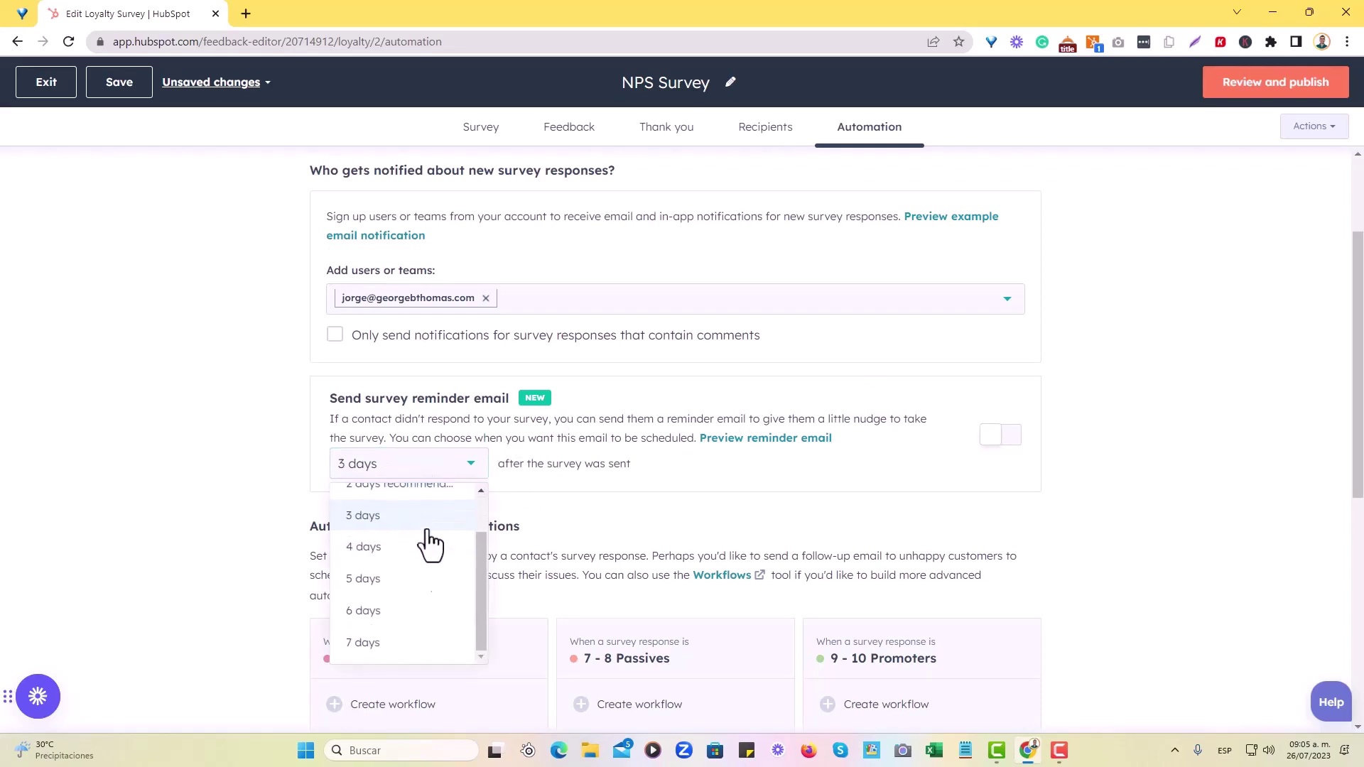
left_click(581, 518)
Switch on the Send survey reminder email toggle.
left_click(1008, 442)
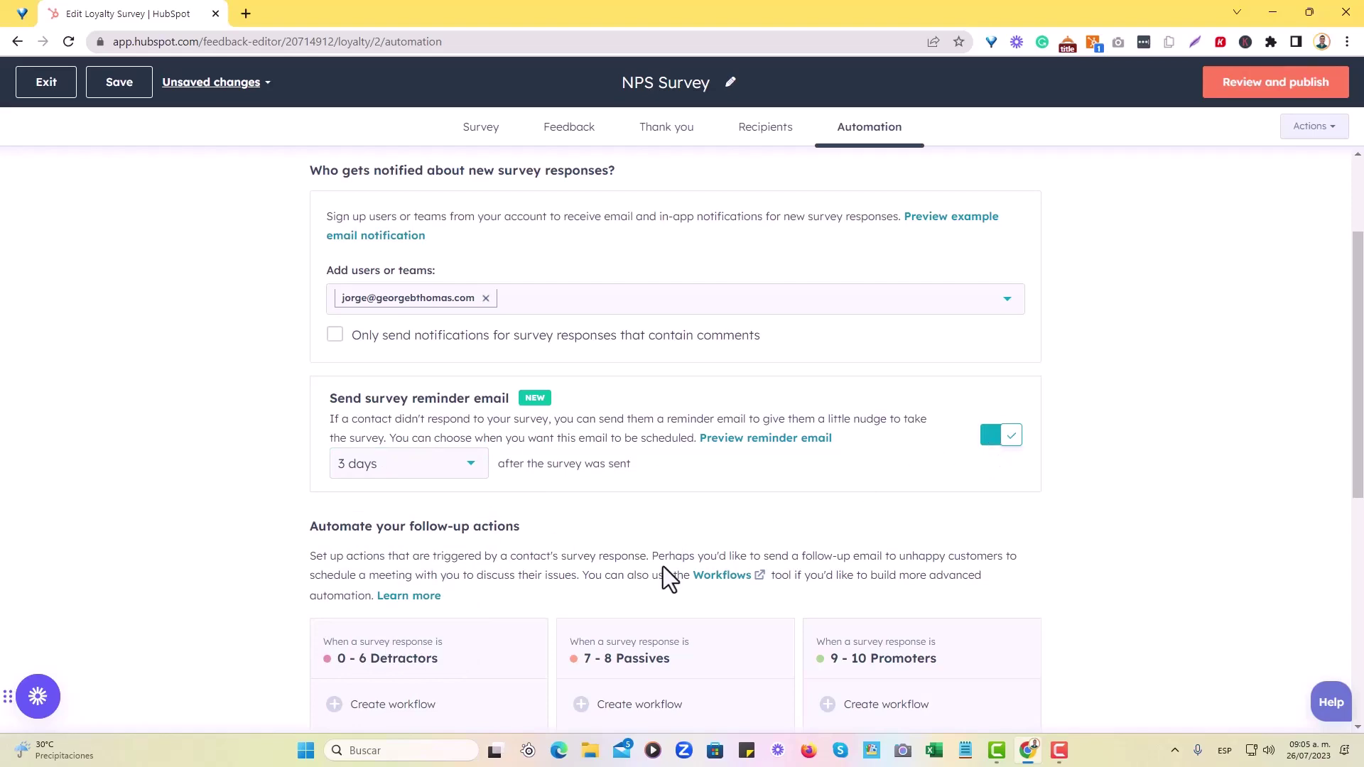
scroll(582, 536, "down", 2)
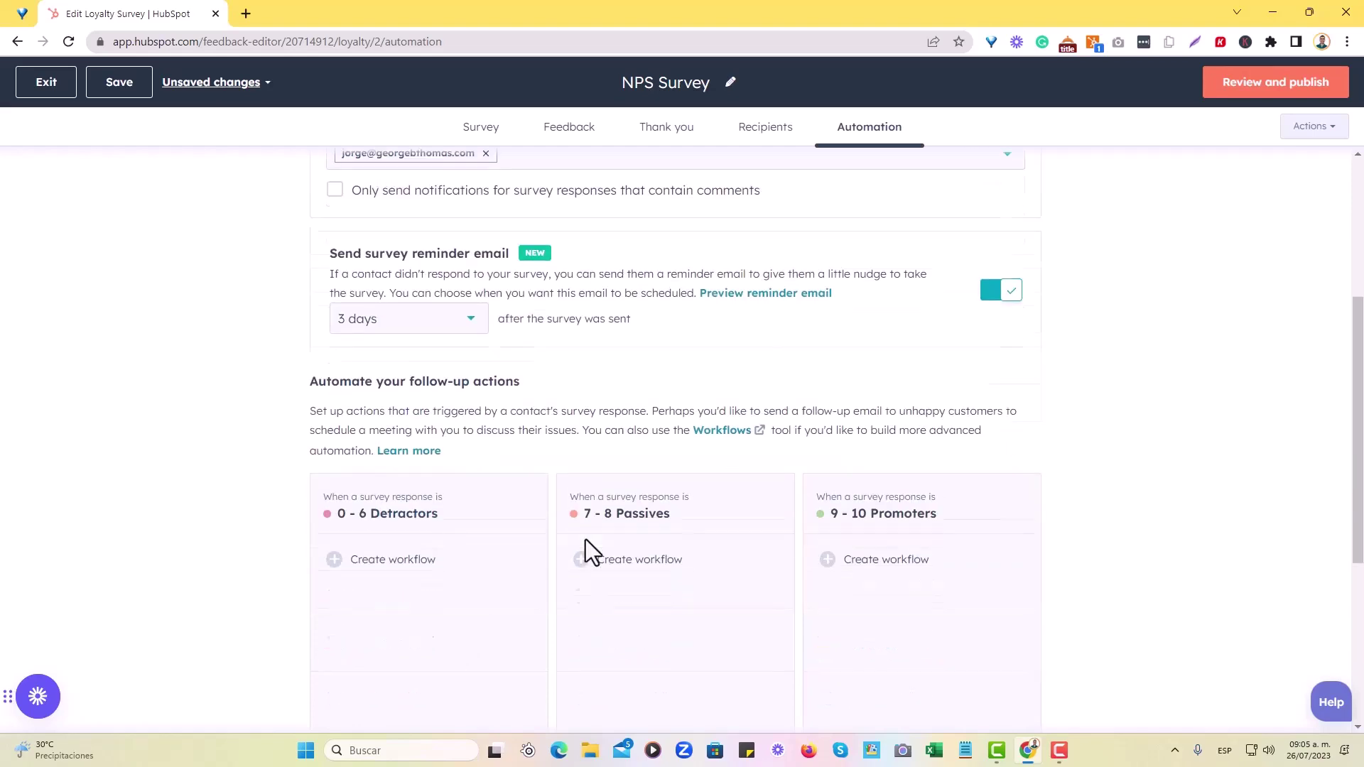
scroll(429, 496, "down", 3)
scroll(453, 335, "up", 2)
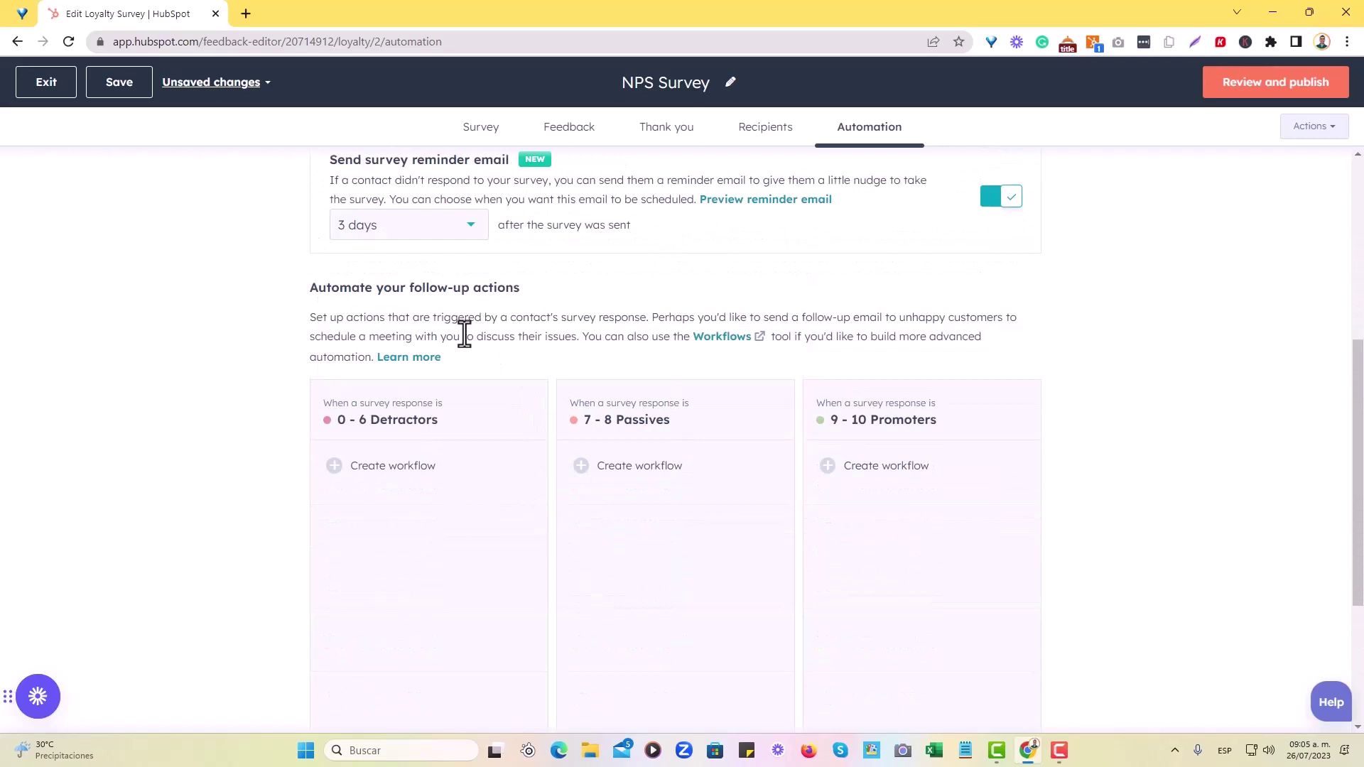
scroll(765, 496, "down", 3)
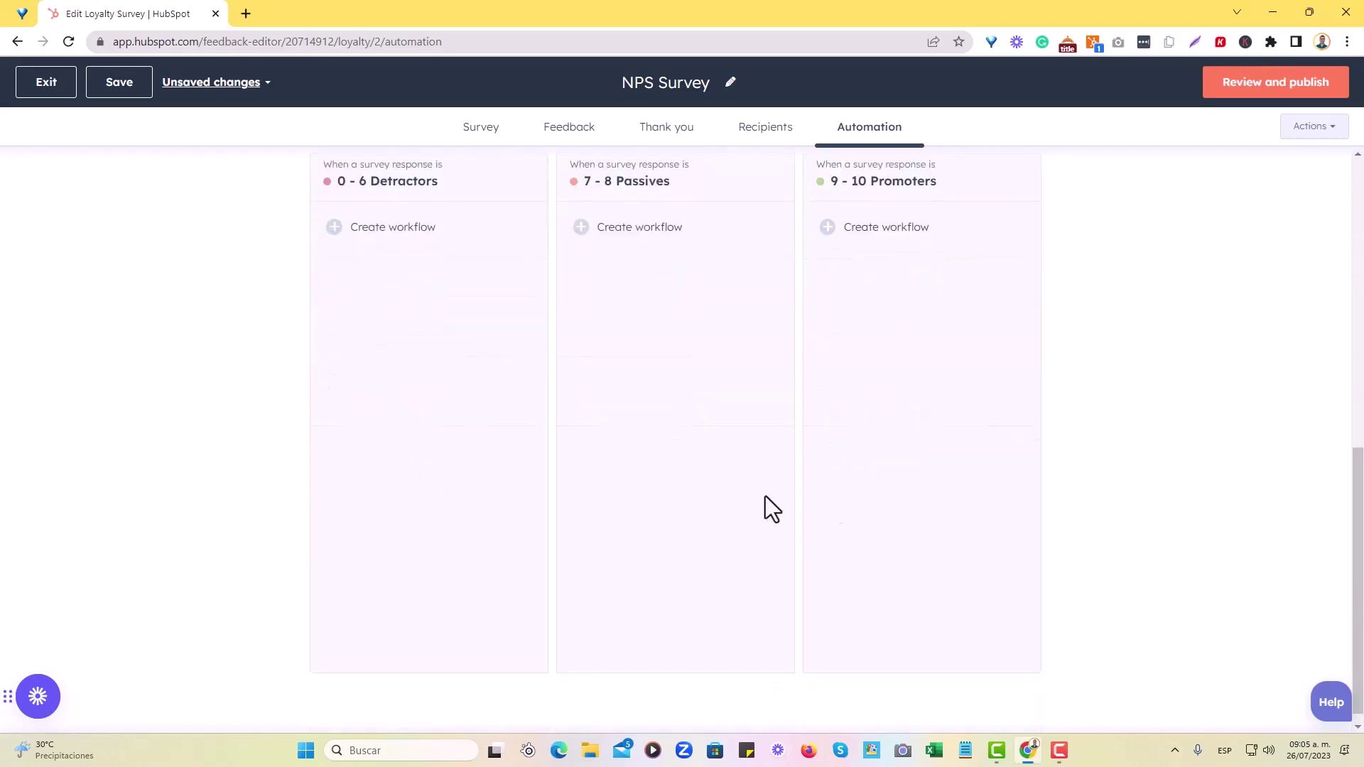
scroll(837, 492, "up", 2)
scroll(836, 488, "down", 2)
scroll(837, 489, "up", 1)
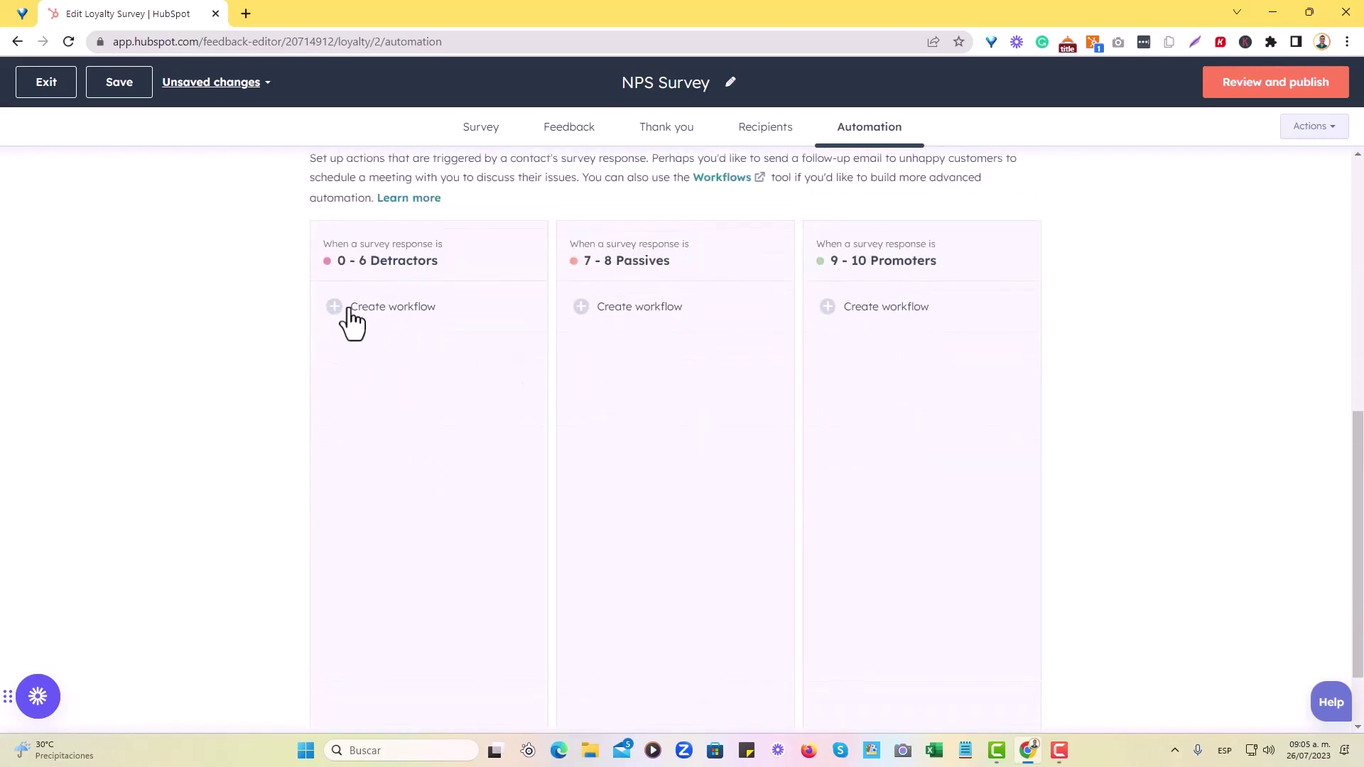
Add a create-task action for 0–6 Detractors titled 'Follow Up with Dissatisfied clients.'.
left_click(352, 310)
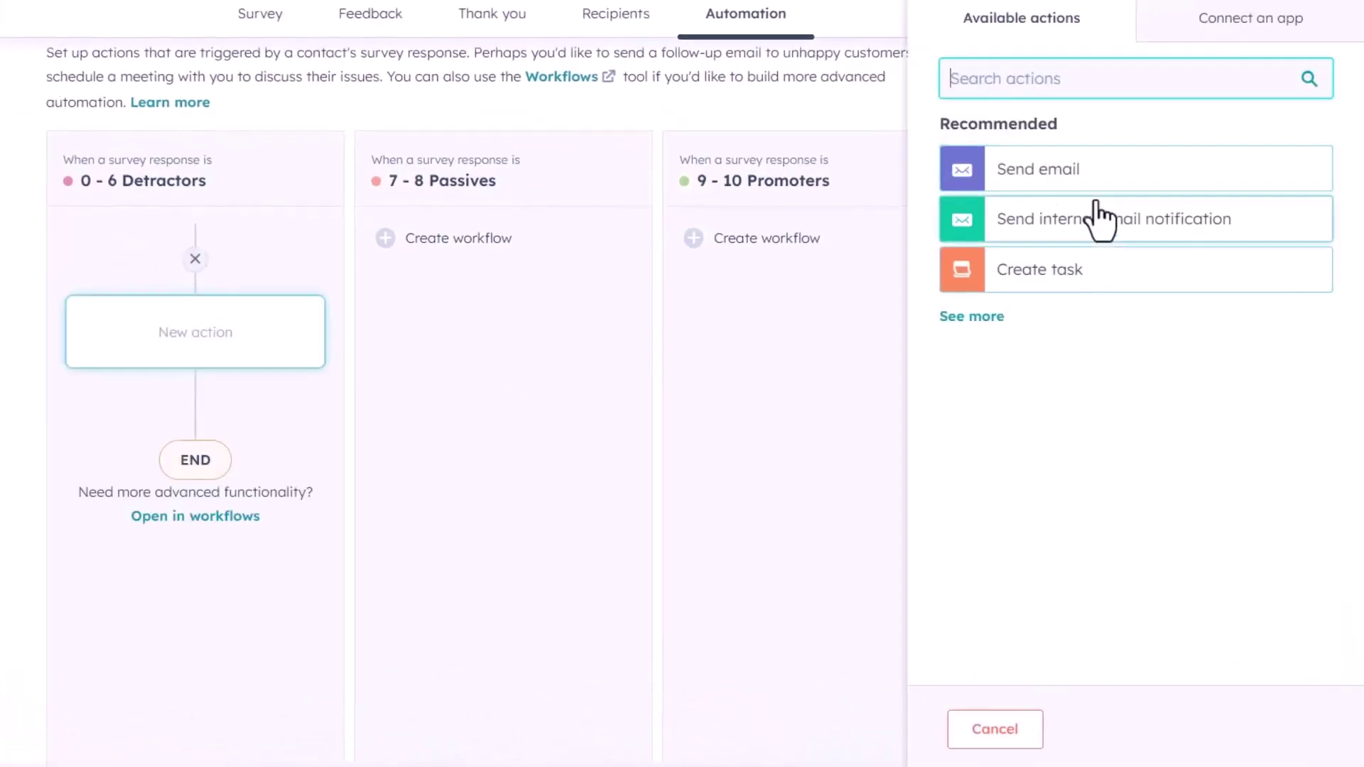
left_click(1066, 280)
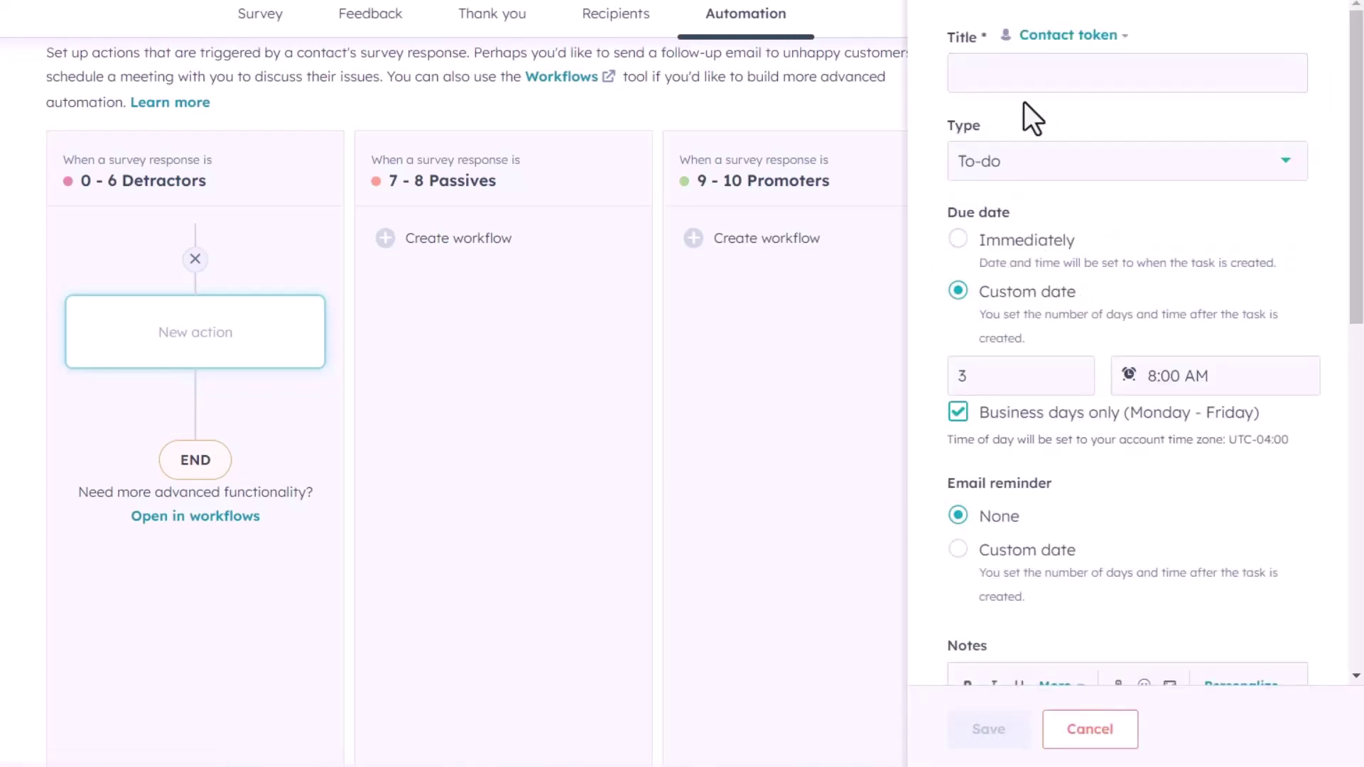
left_click(1025, 71)
type("Follow Up with Dissatisfied client.")
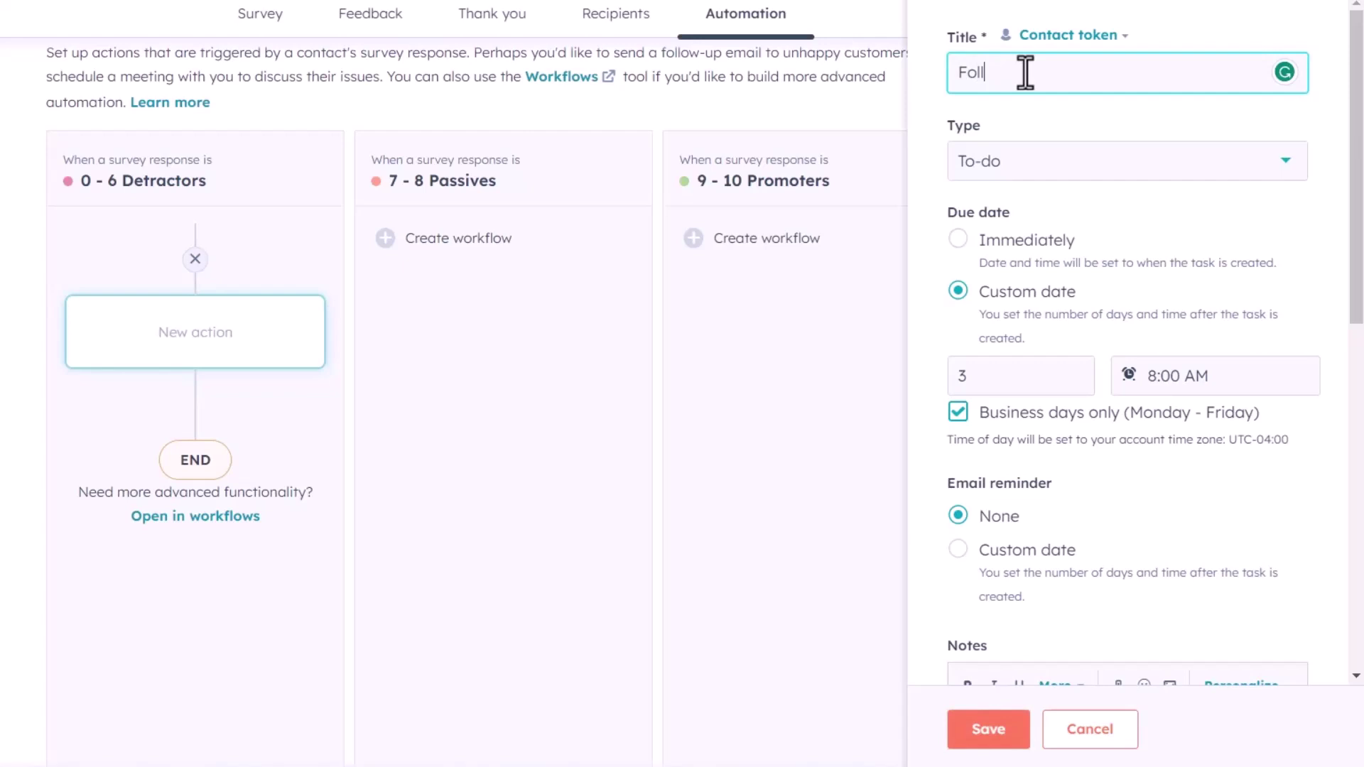
mouse_move(1184, 73)
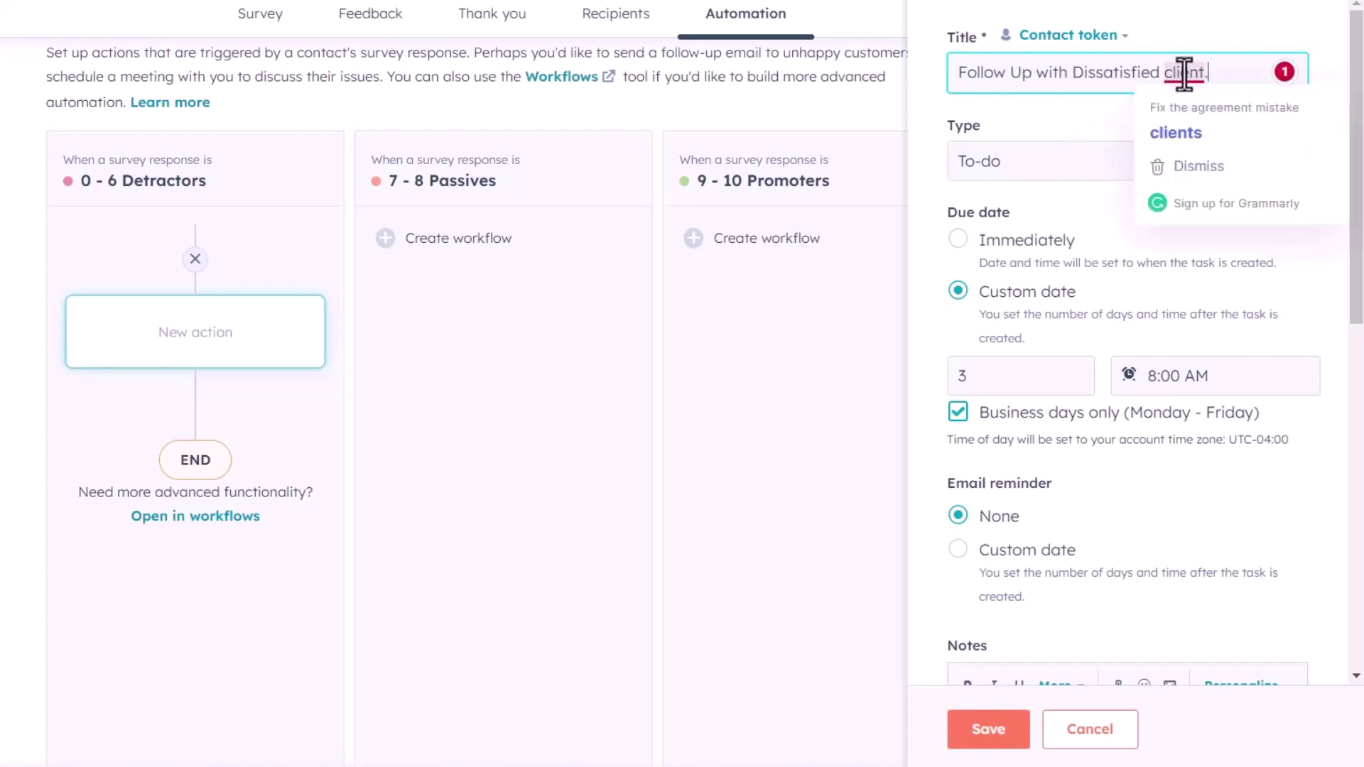
left_click(1179, 133)
Keep the task type as To-do and make it due Immediately.
left_click(1065, 177)
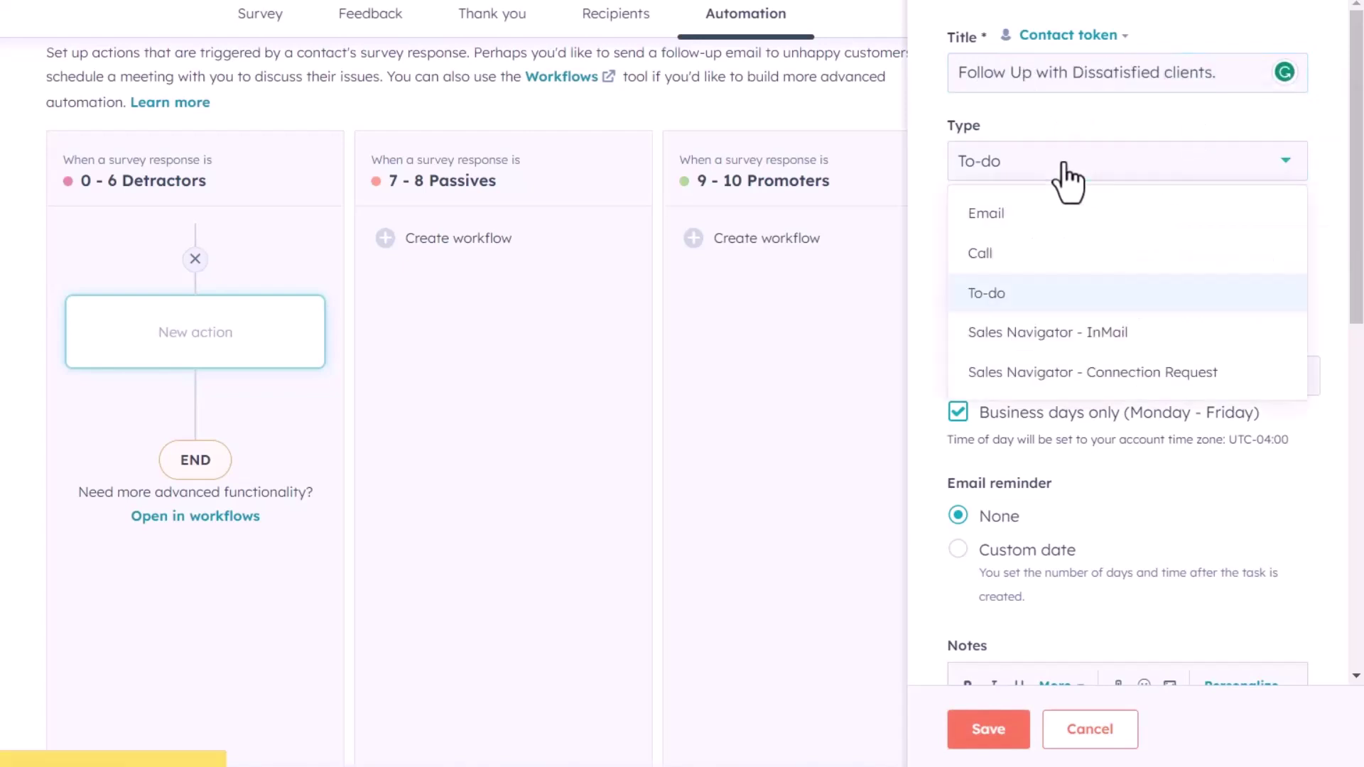
left_click(1069, 293)
left_click(1038, 243)
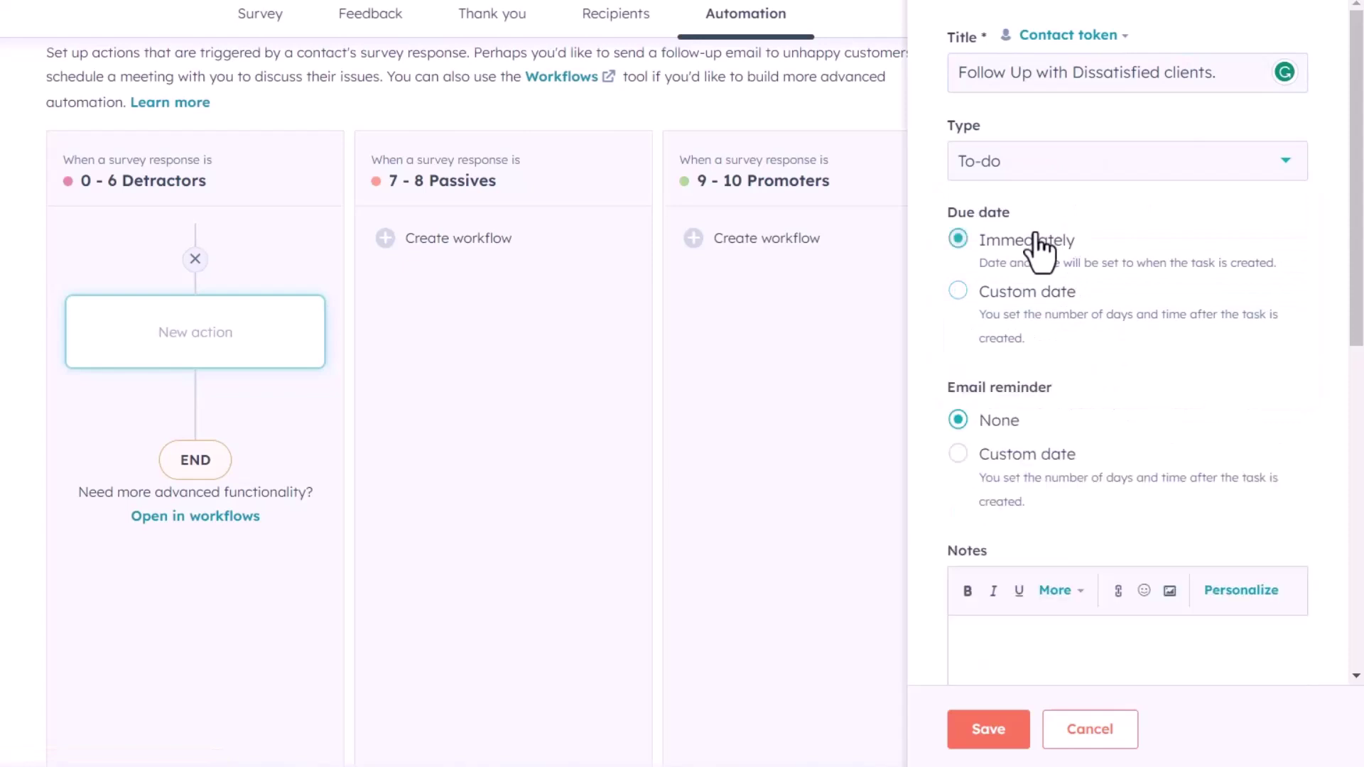
scroll(1152, 244, "down", 4)
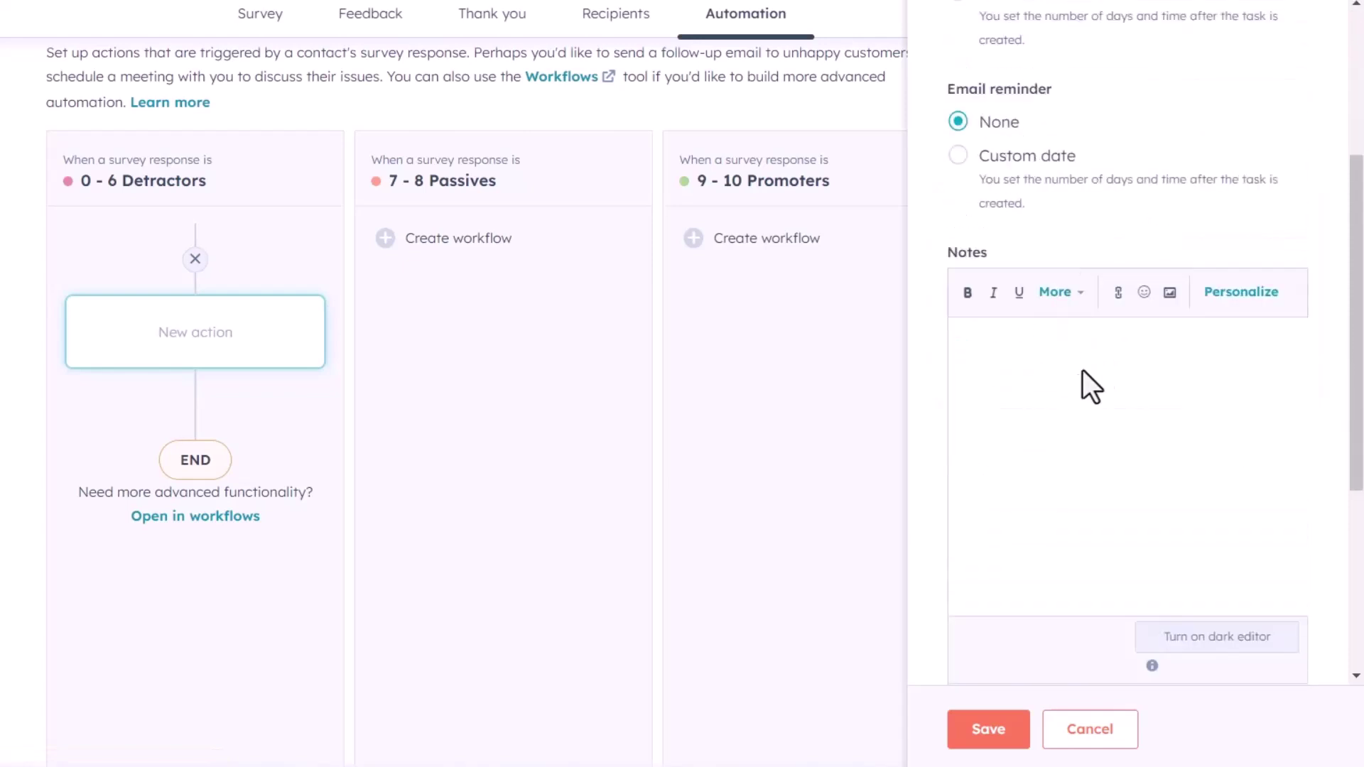
left_click(1214, 338)
scroll(1190, 388, "down", 5)
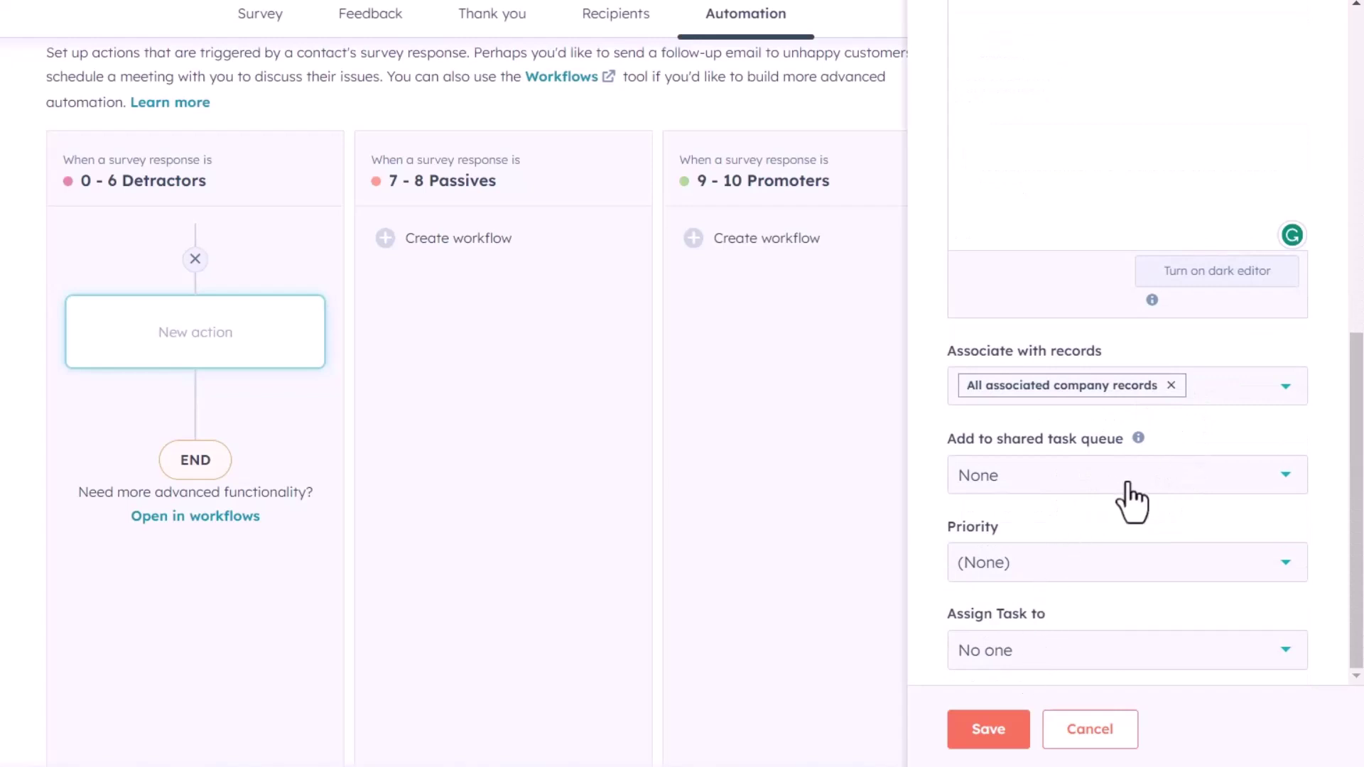
Assign the task to a specific user.
left_click(1024, 650)
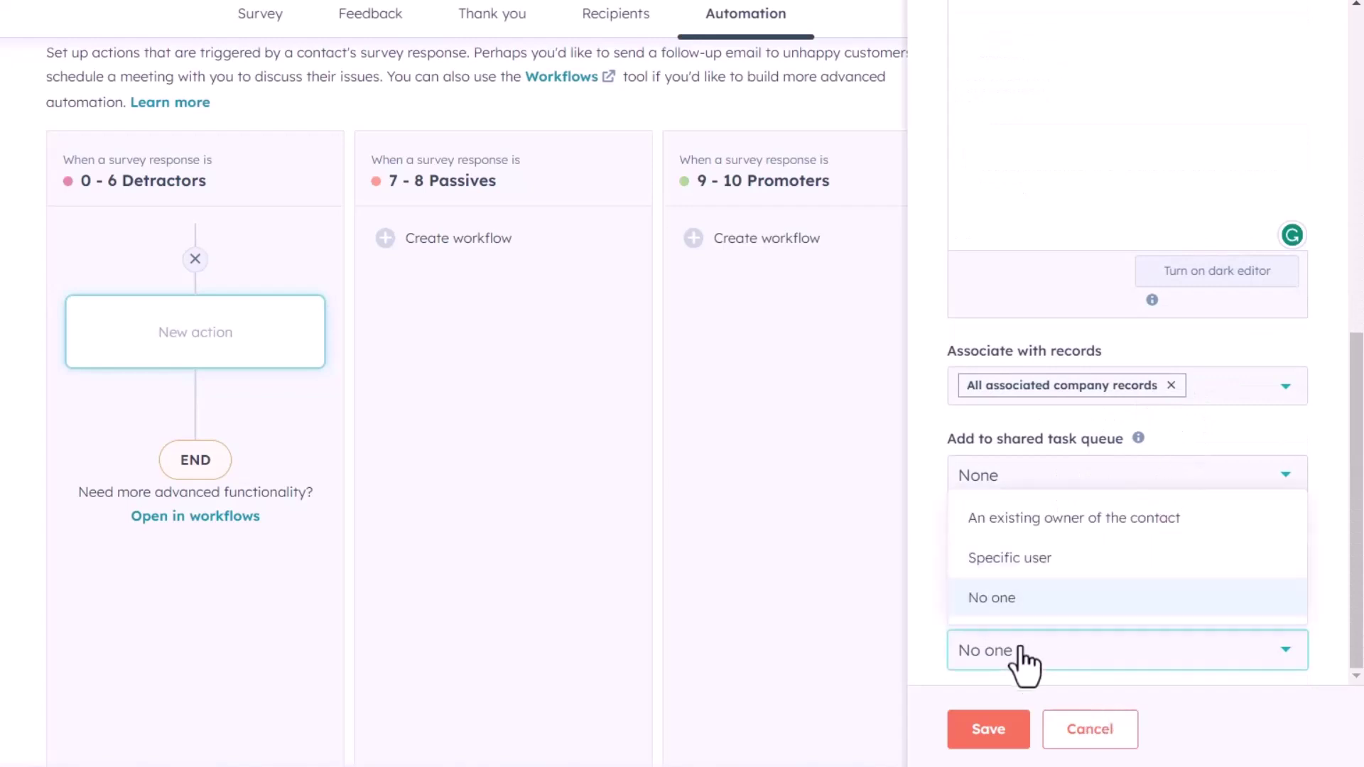
left_click(1030, 558)
scroll(1126, 496, "down", 1)
left_click(1062, 661)
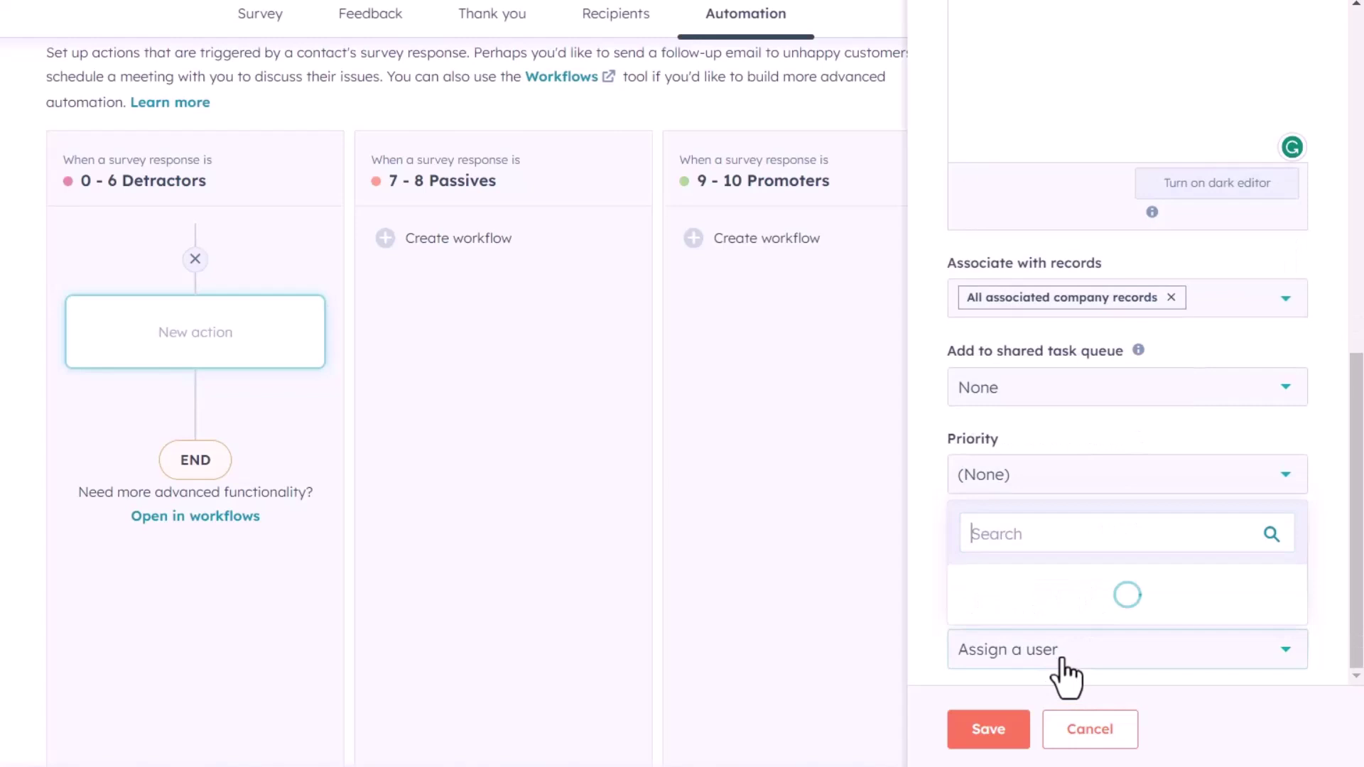
left_click(1069, 600)
scroll(1190, 479, "up", 5)
scroll(1190, 481, "up", 3)
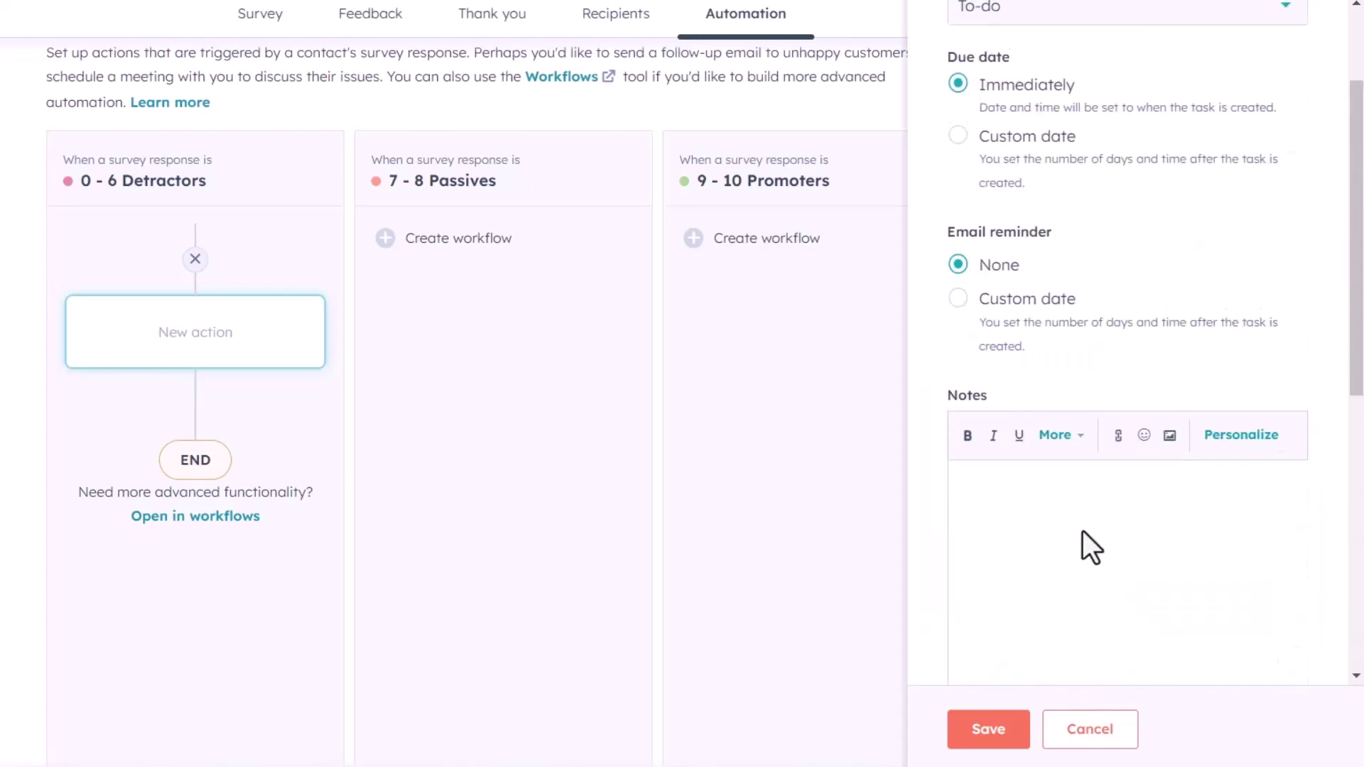
Add the note 'Please follow up with client.', set priority to High, and save the task.
type("Please follow up with")
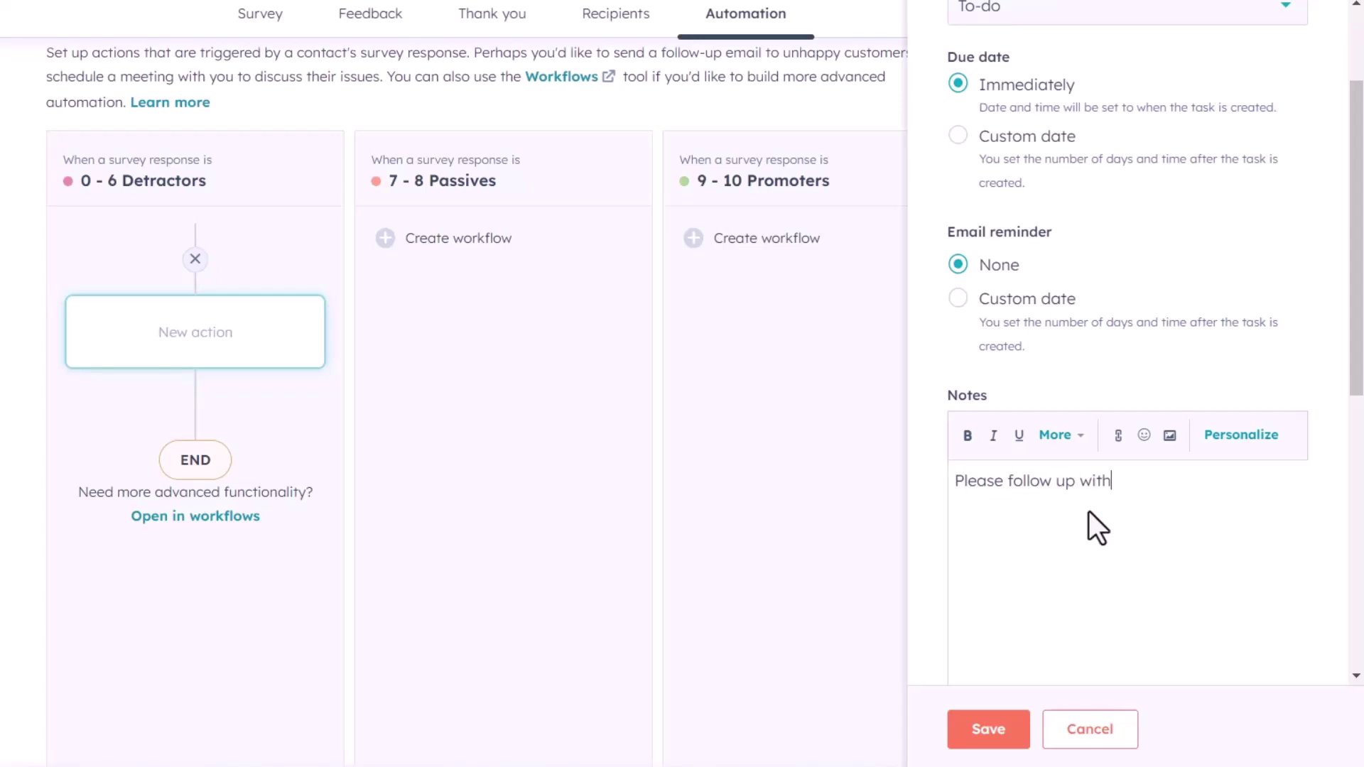
type(" client.")
scroll(1158, 398, "up", 3)
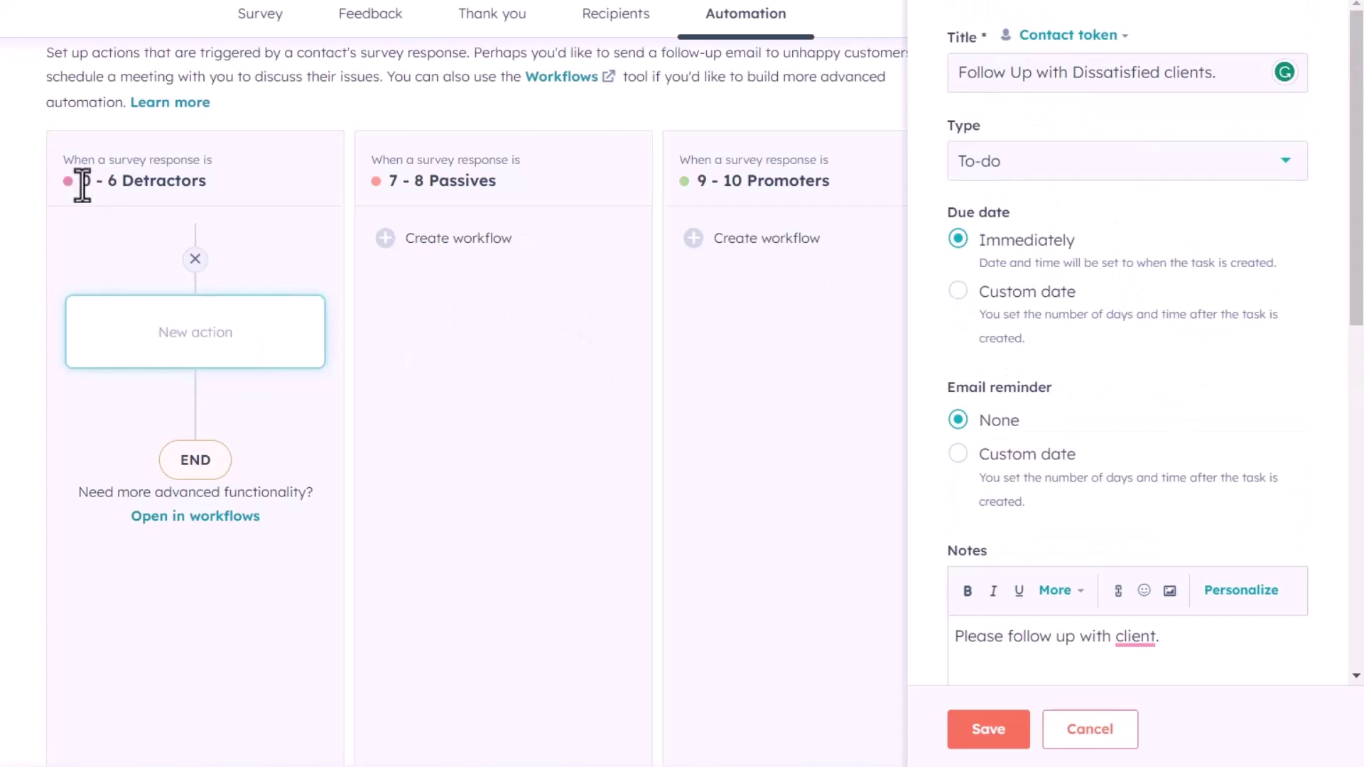
scroll(1324, 403, "down", 10)
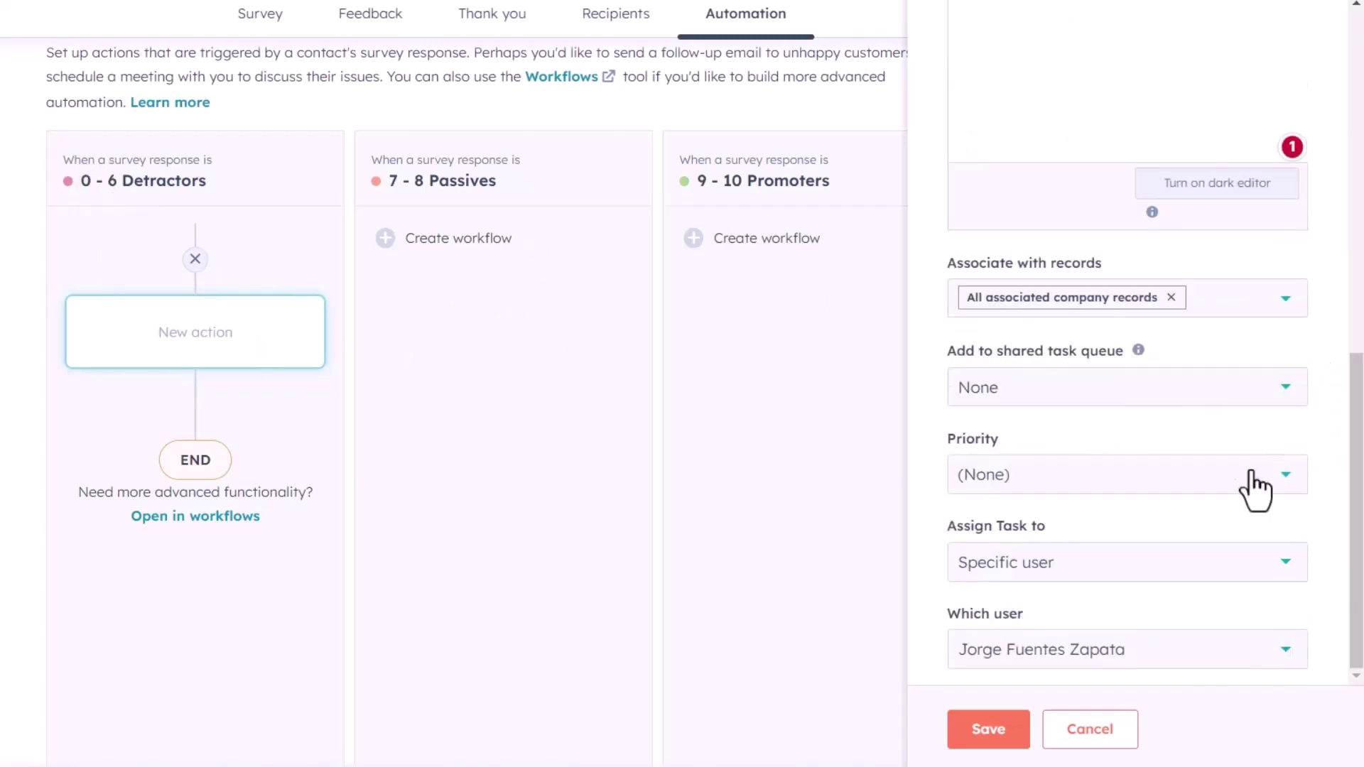
left_click(1108, 477)
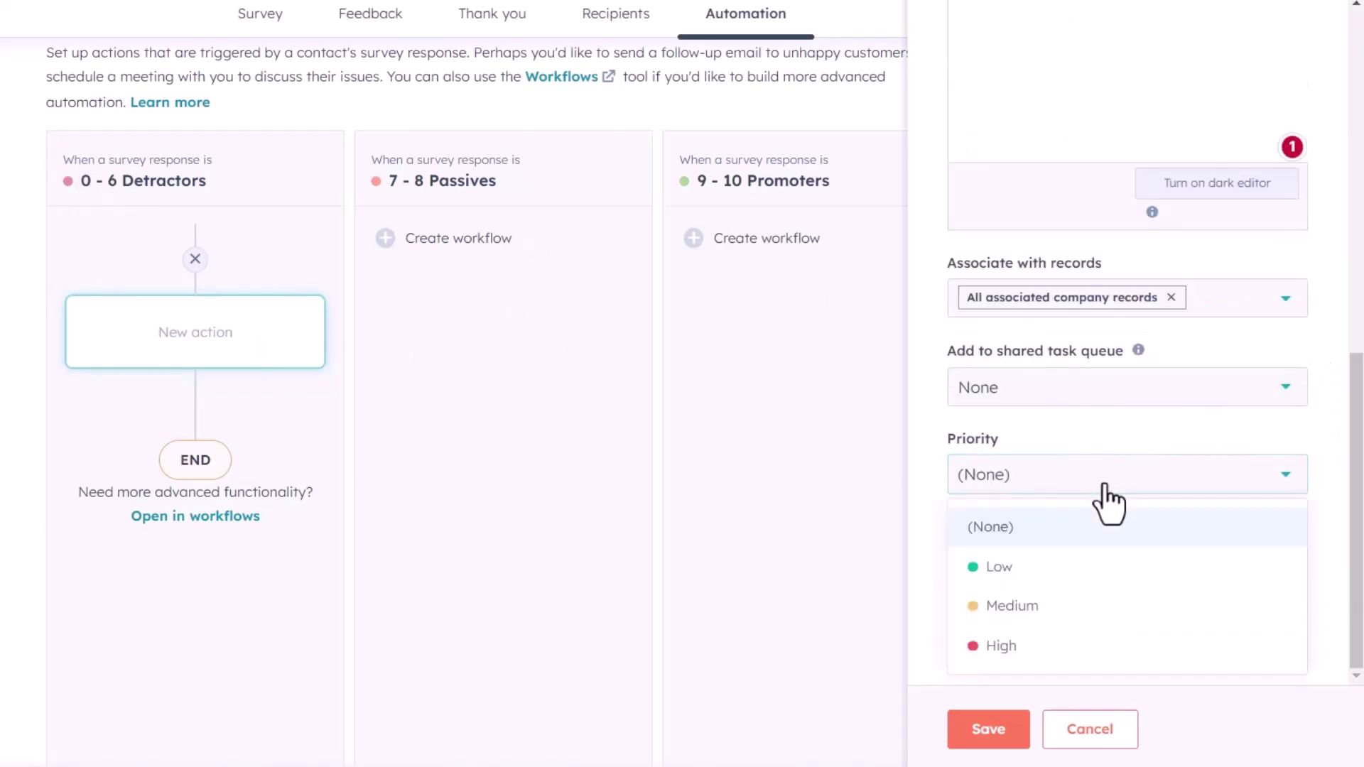
left_click(1062, 647)
left_click(998, 739)
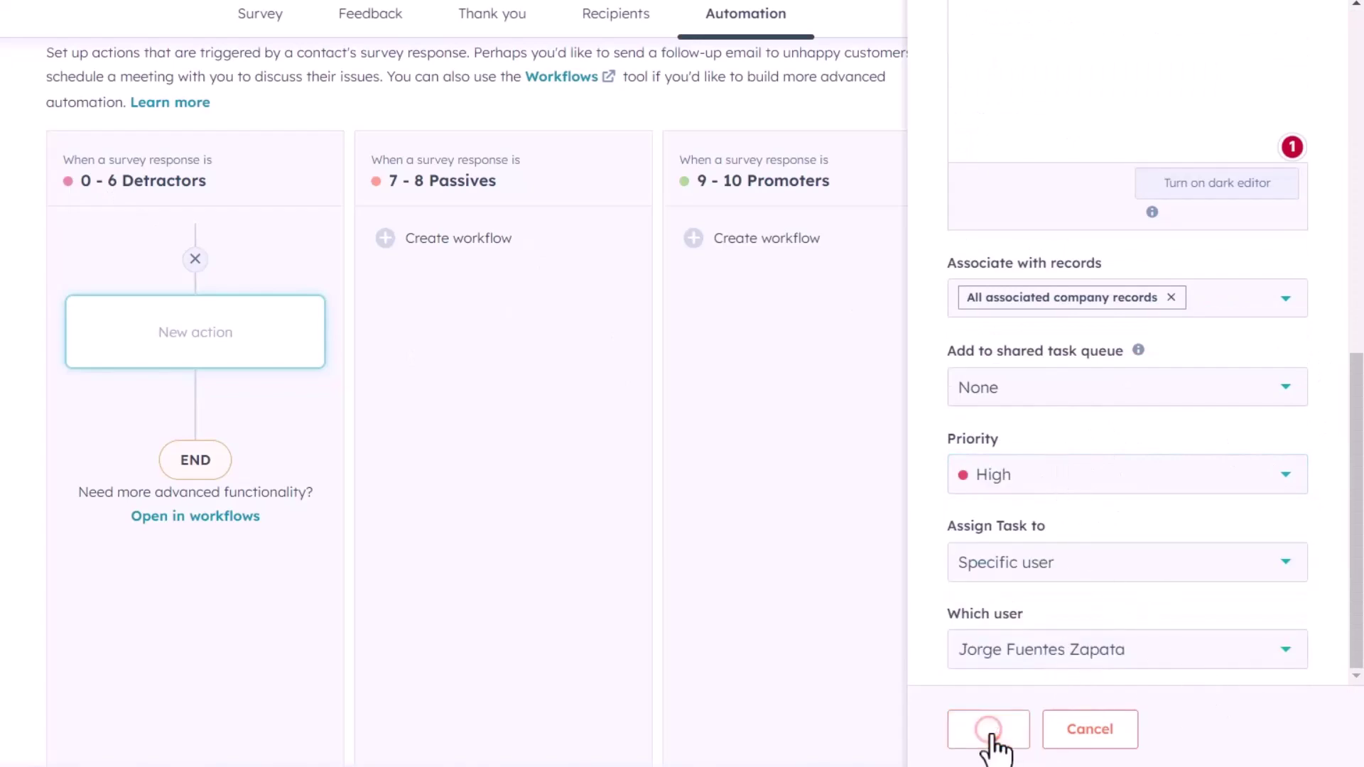
scroll(821, 490, "up", 10)
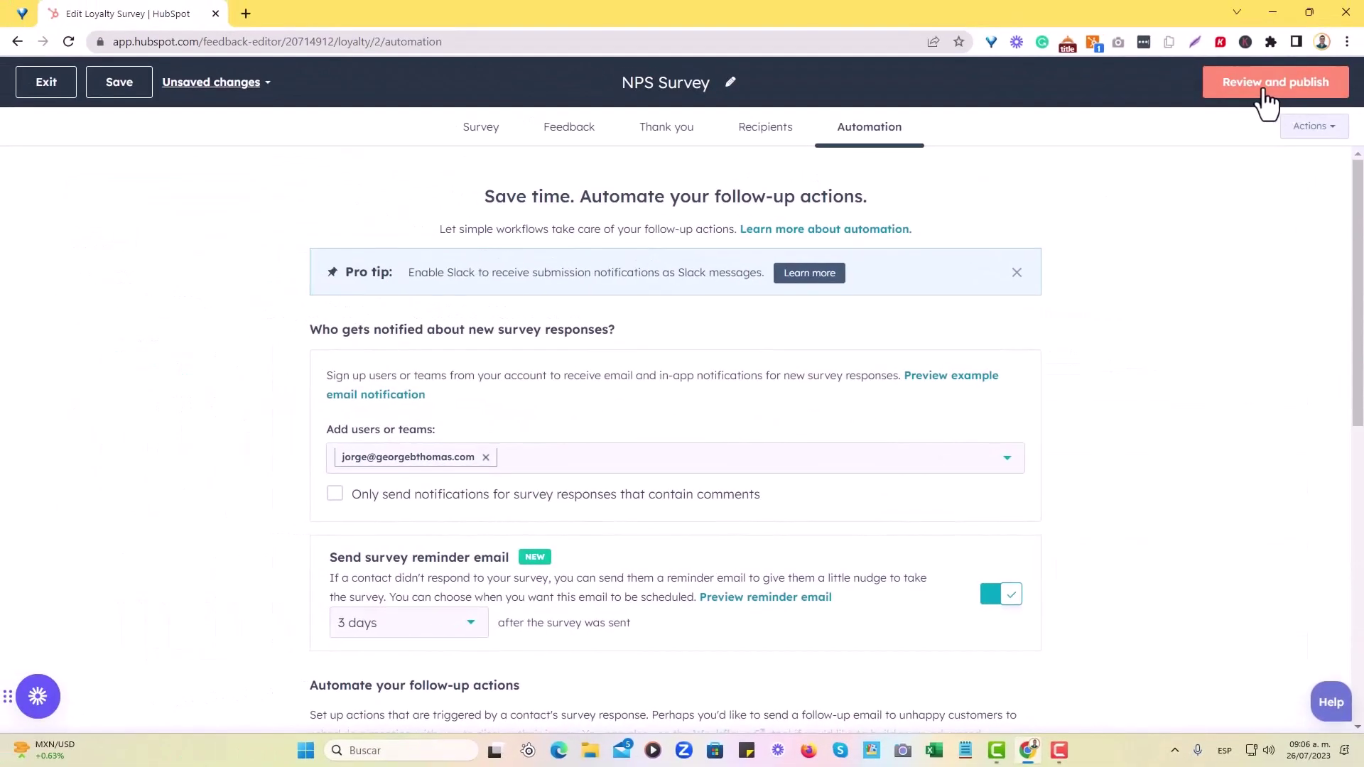
From Review and publish, send a test NPS survey to your own email address.
left_click(1261, 99)
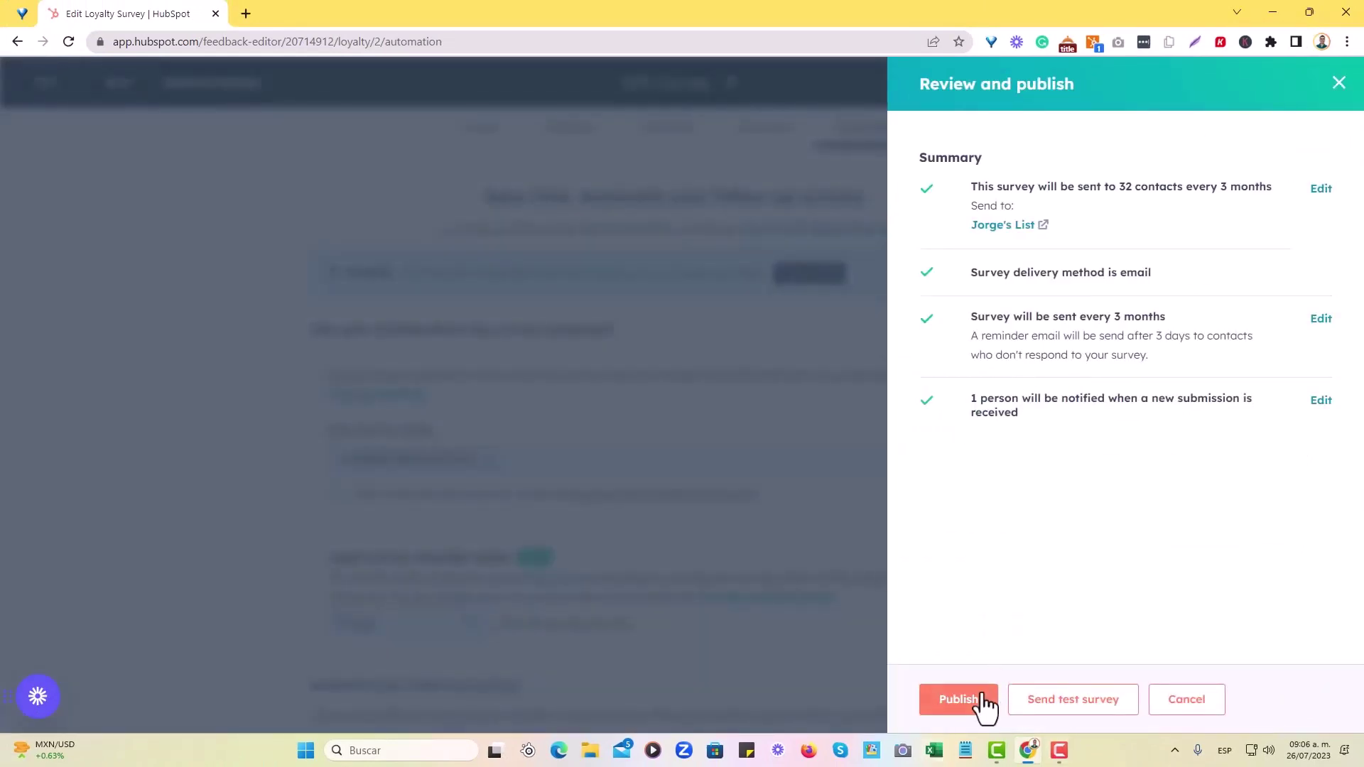
left_click(1106, 703)
left_click(1056, 267)
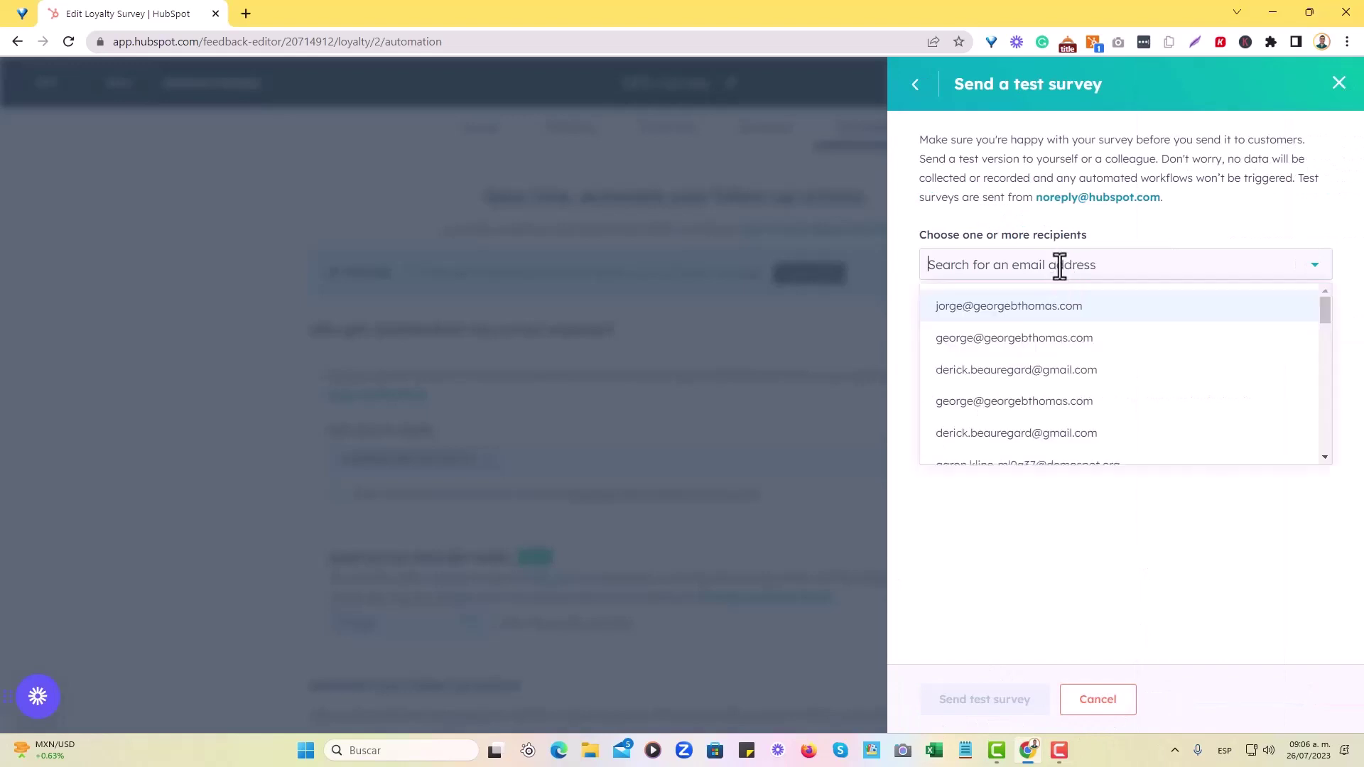
left_click(1056, 304)
left_click(1172, 226)
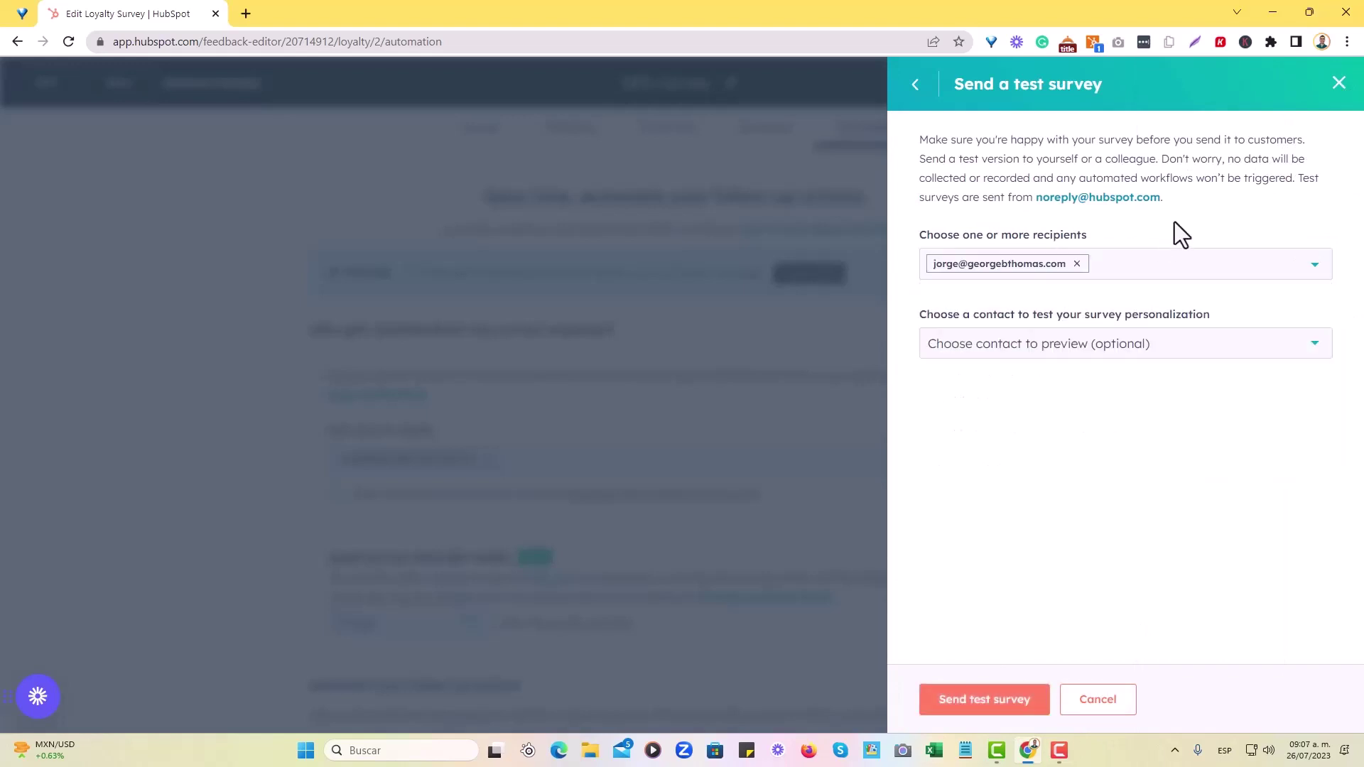
left_click(1062, 347)
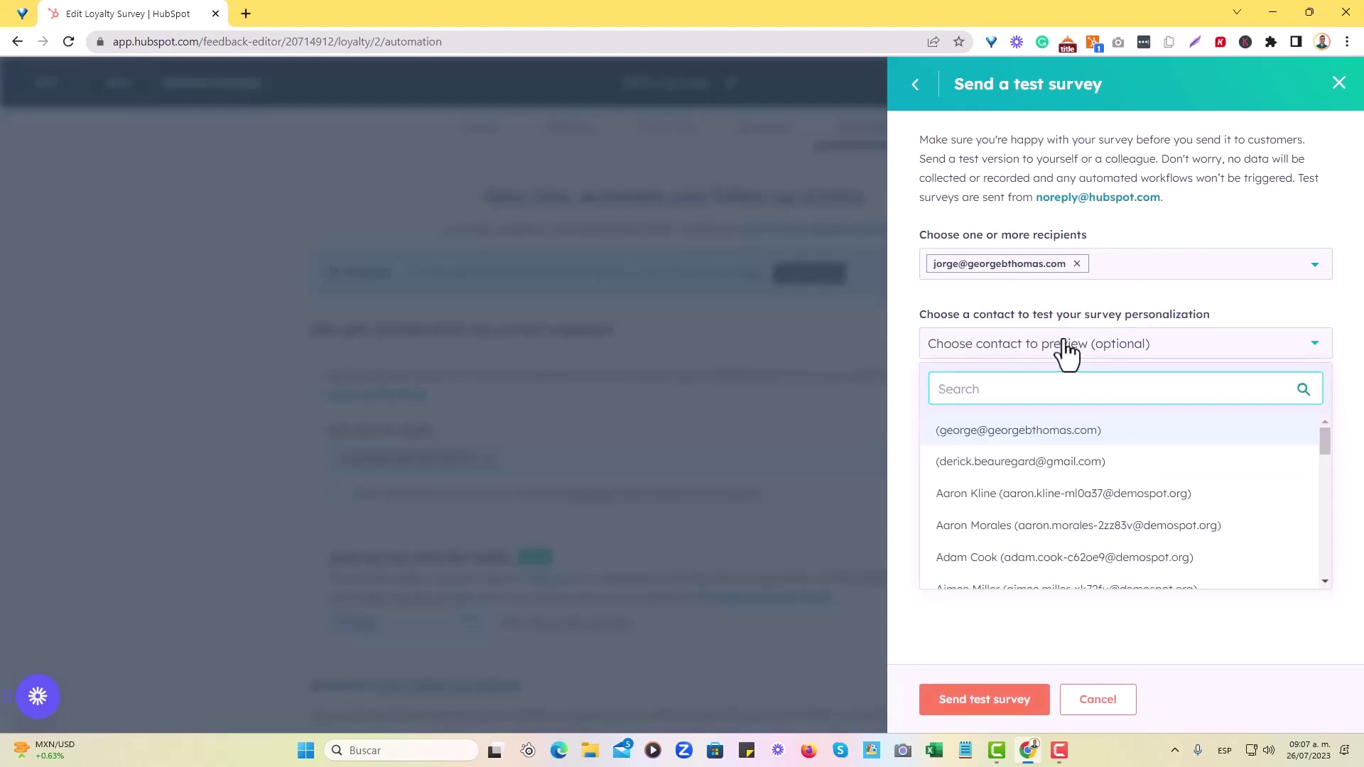
left_click(1066, 350)
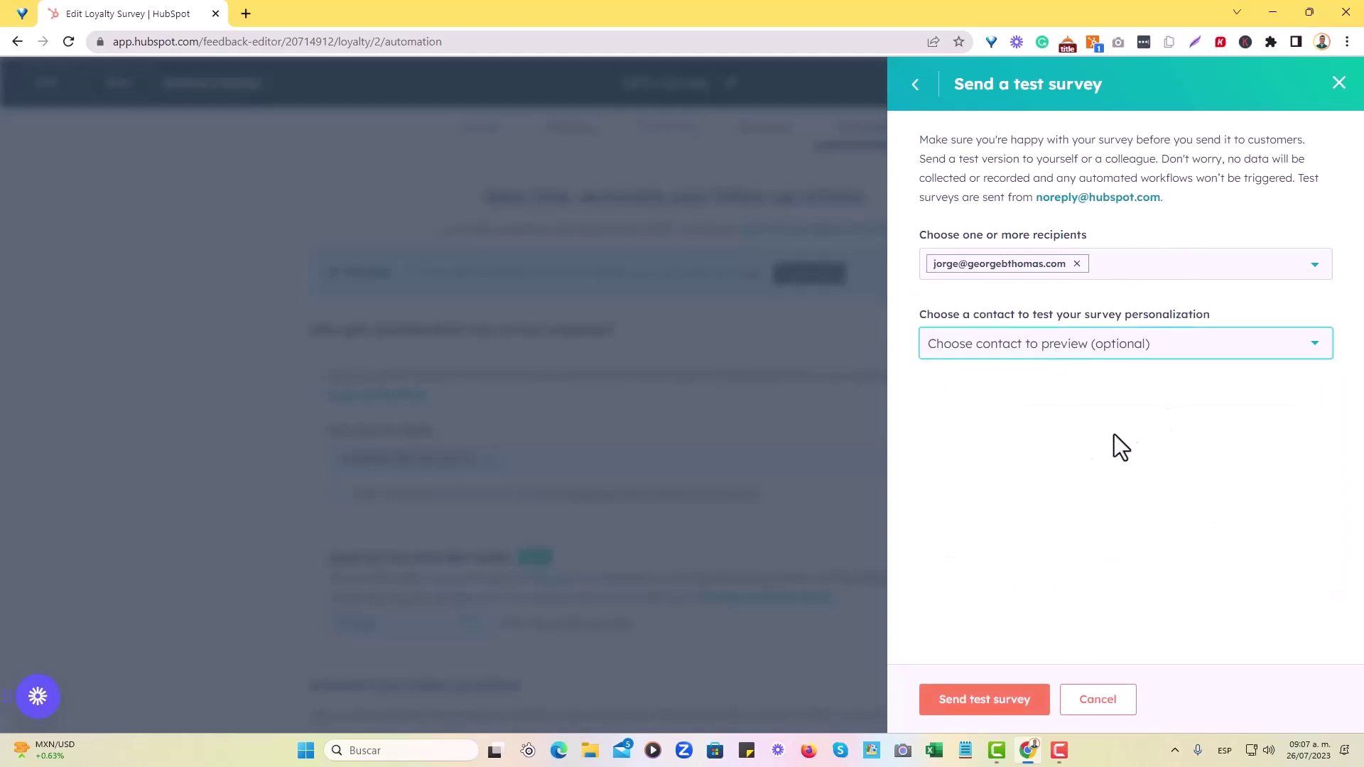
left_click(1016, 703)
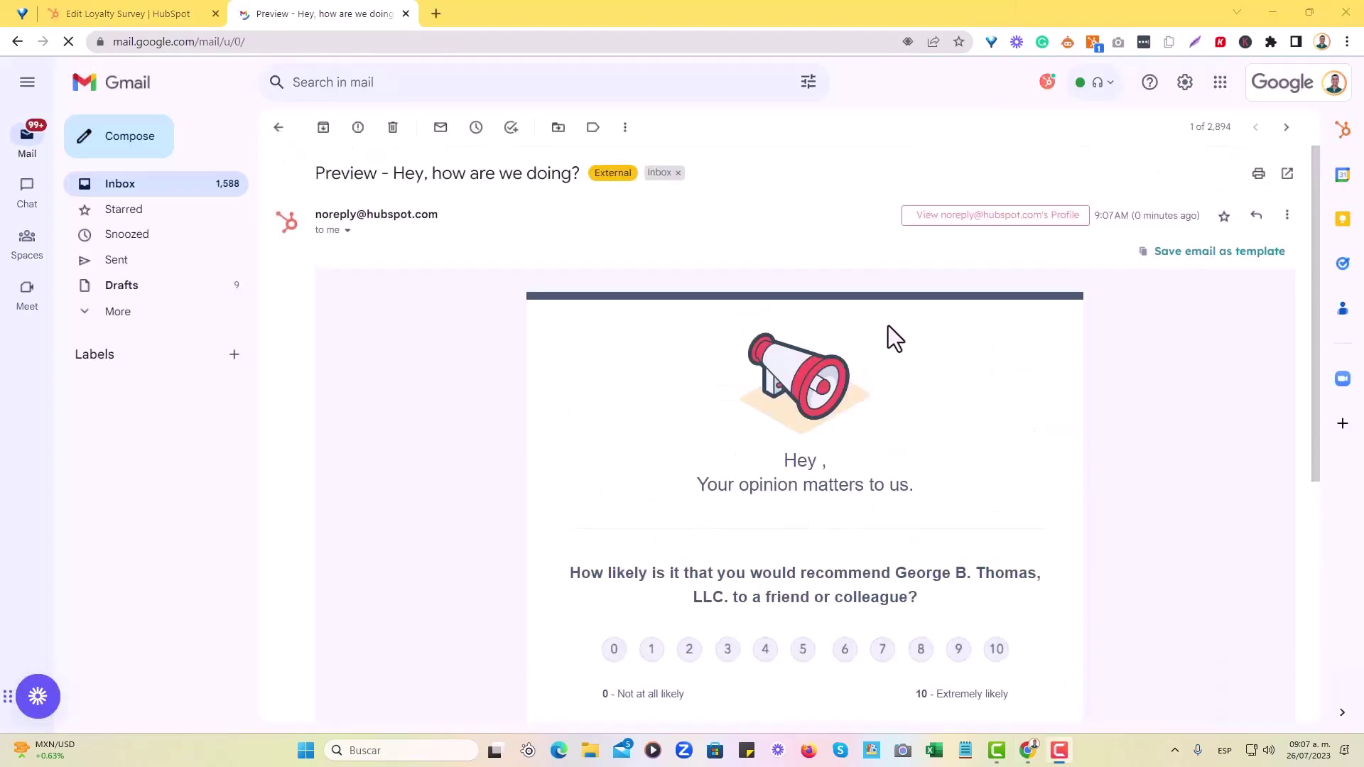
In the Gmail test email, rate 10, comment 'It's great.', and submit the survey.
scroll(888, 325, "down", 2)
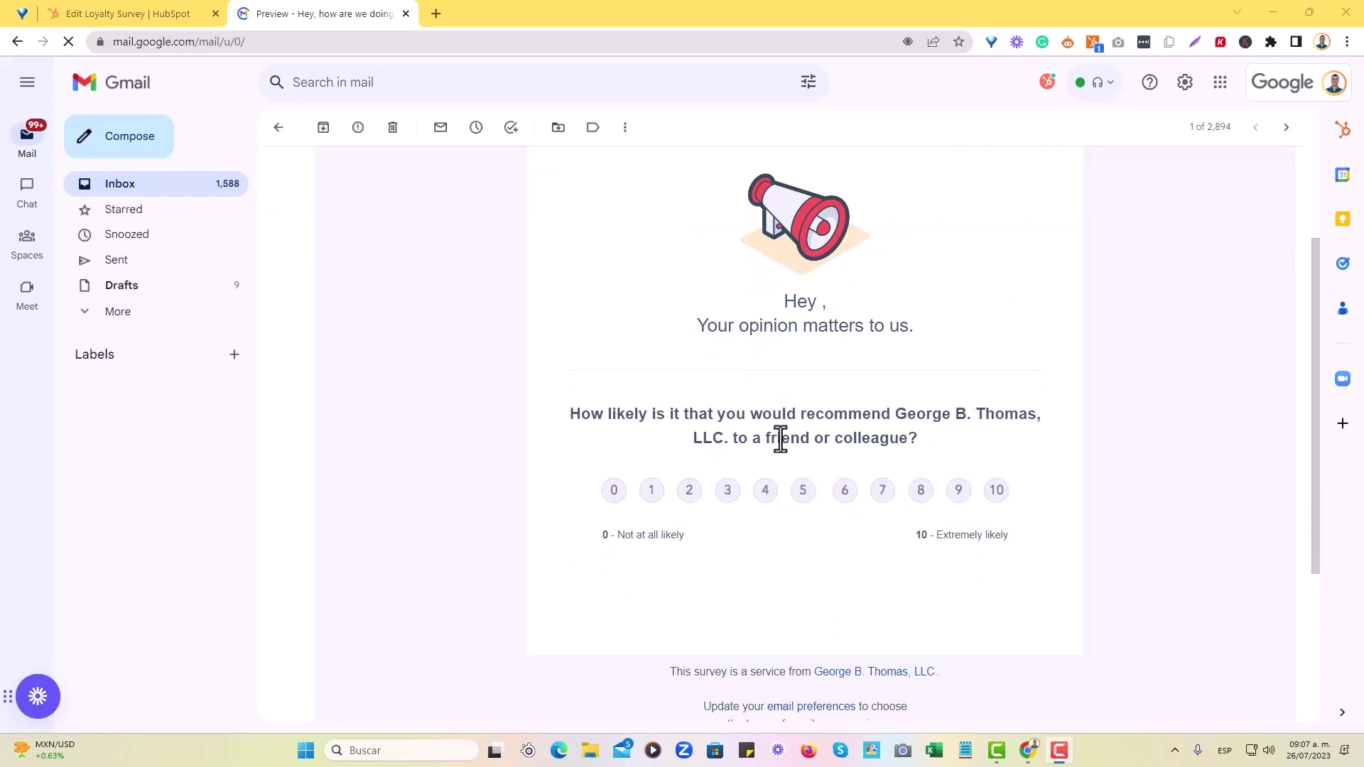
left_click(996, 490)
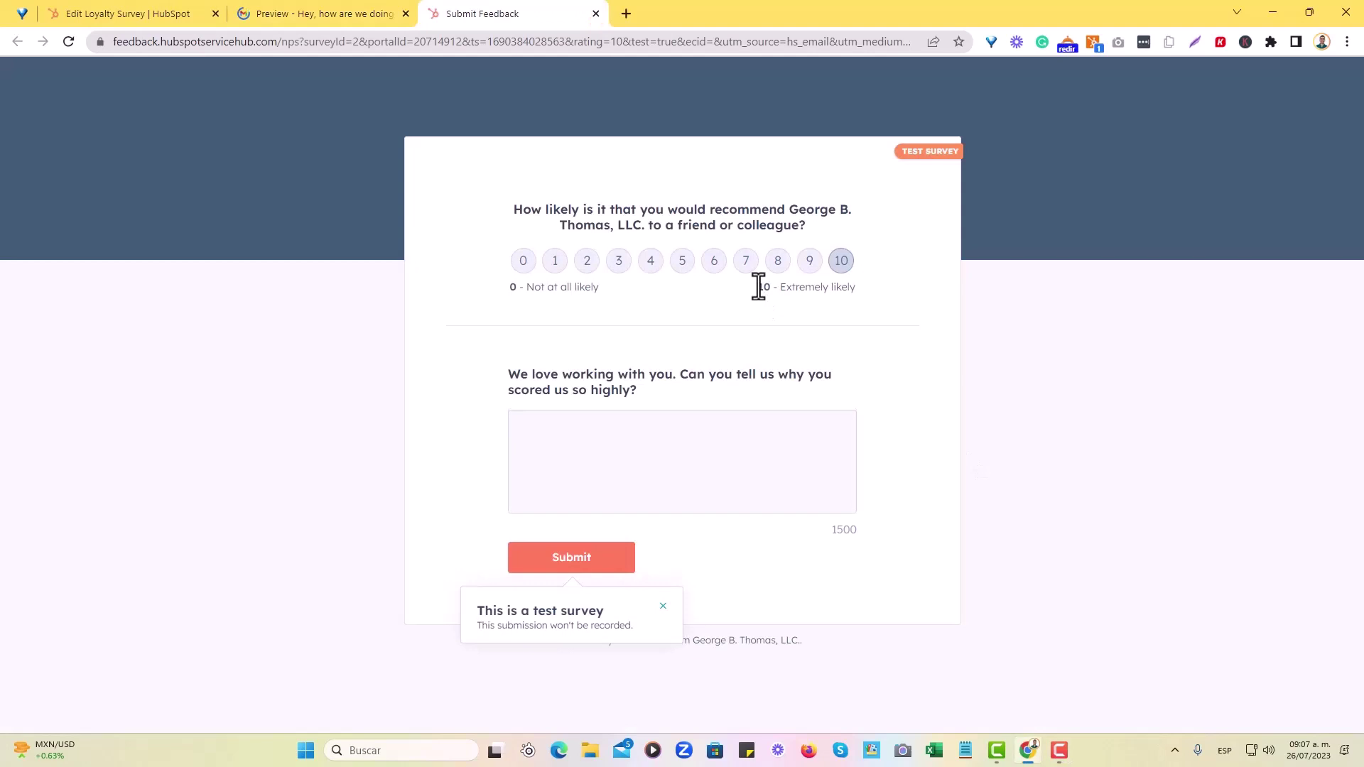
left_click(647, 451)
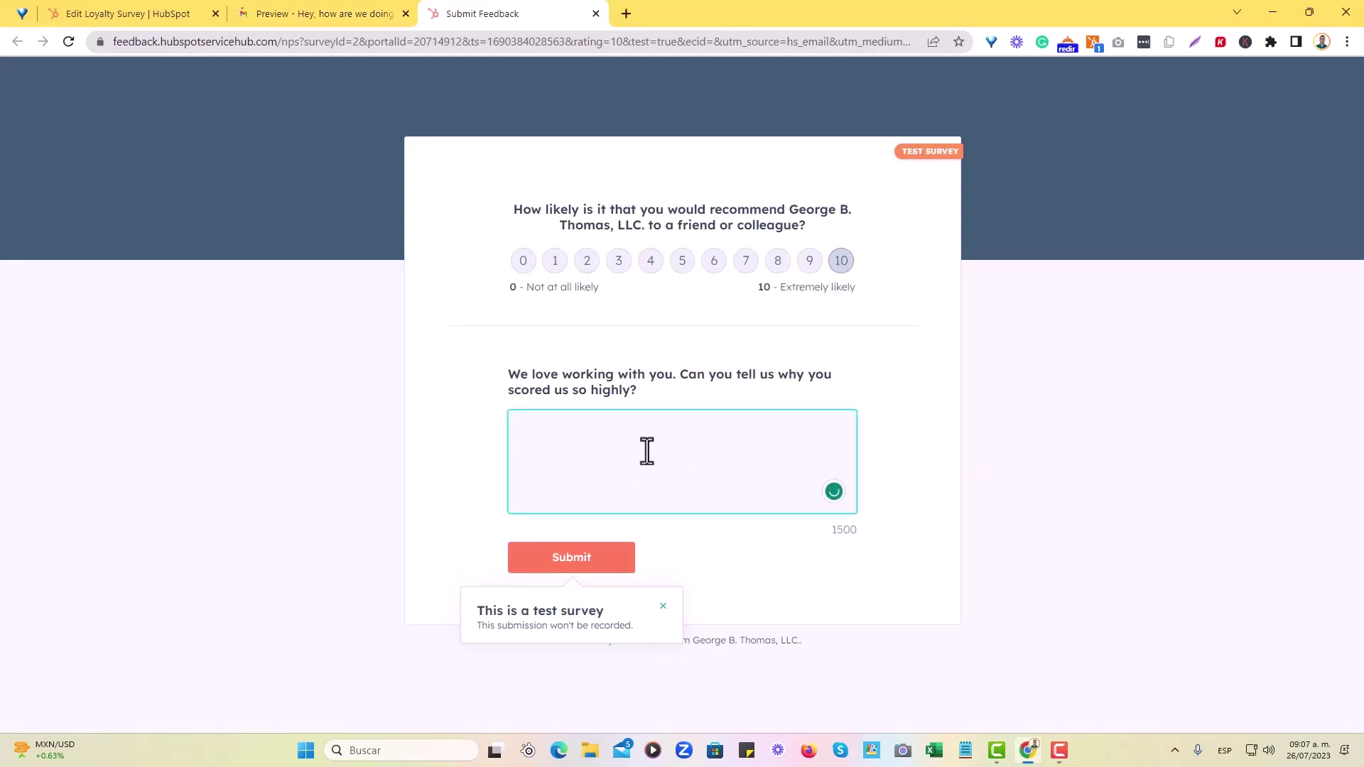
type("It's great.")
key("ctrl+a")
left_click(602, 560)
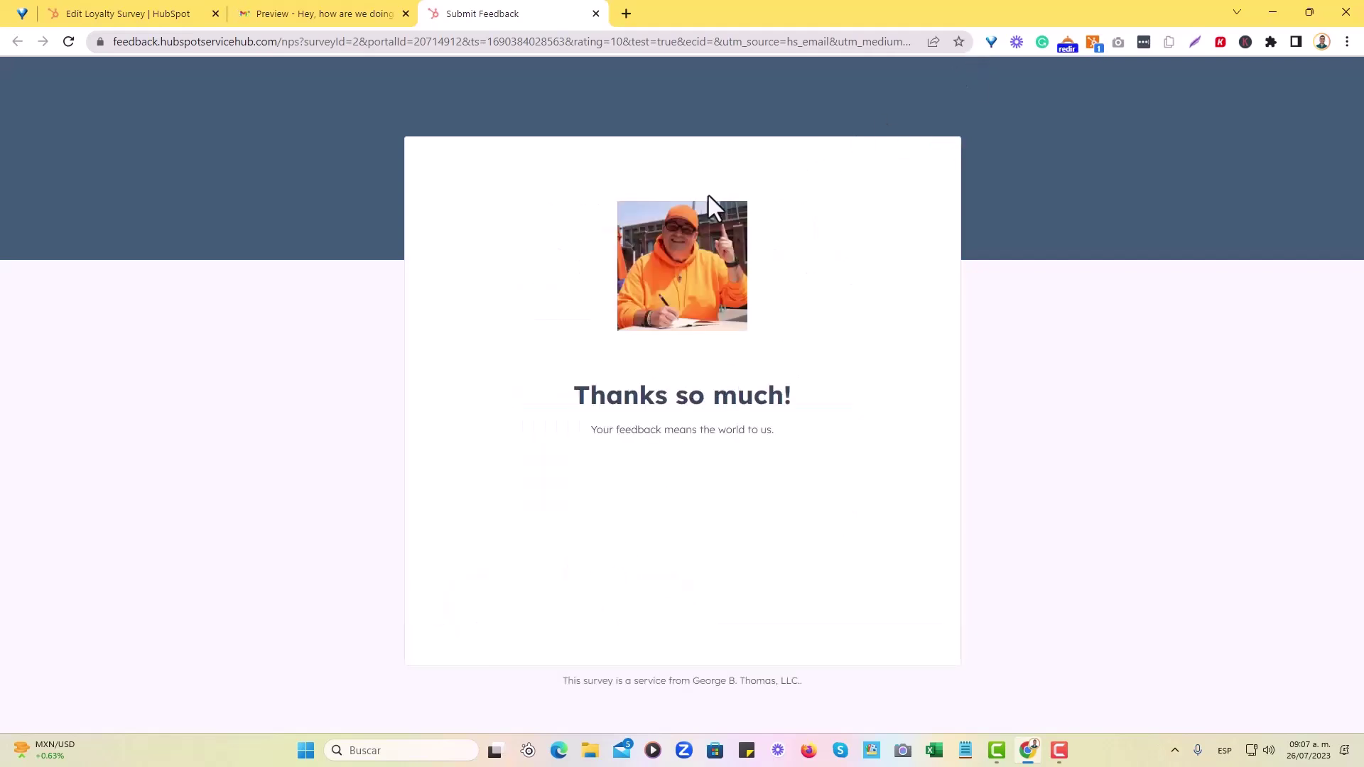
Switch back to the Edit Loyalty Survey tab showing the Review and publish summary.
left_click(155, 10)
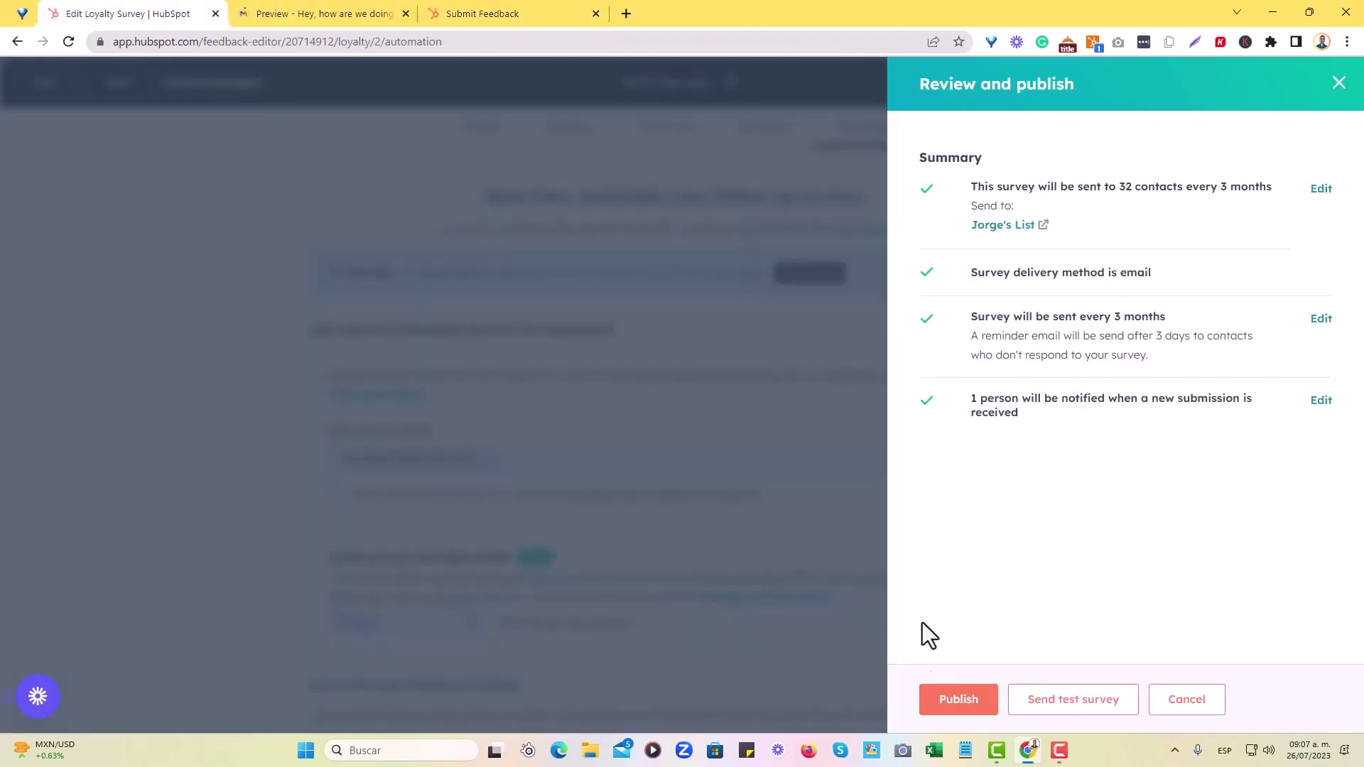